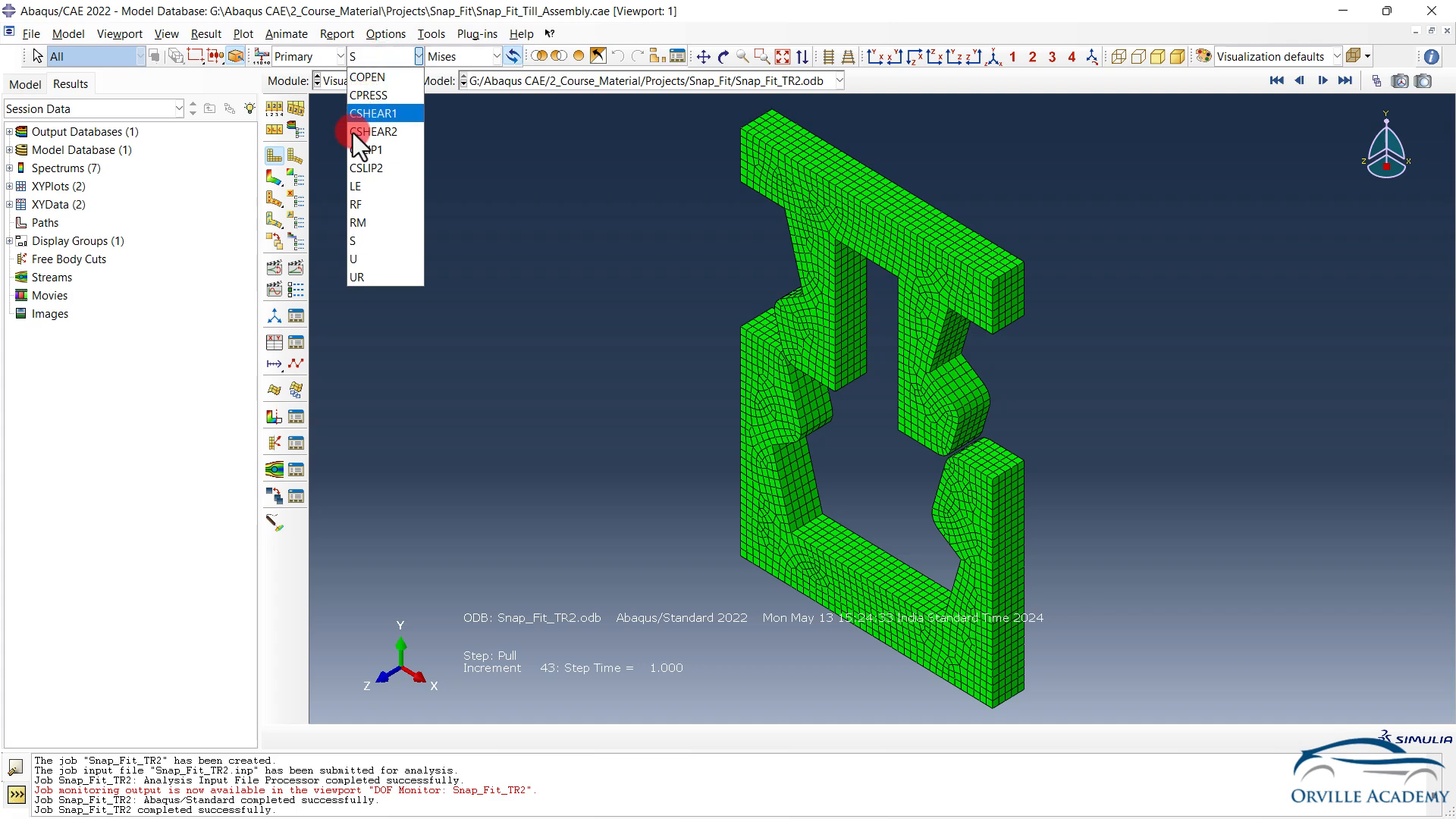
Contour the snap-fit model by displacement U, Magnitude and play its time-history animation in the front XY view
left_click(362, 259)
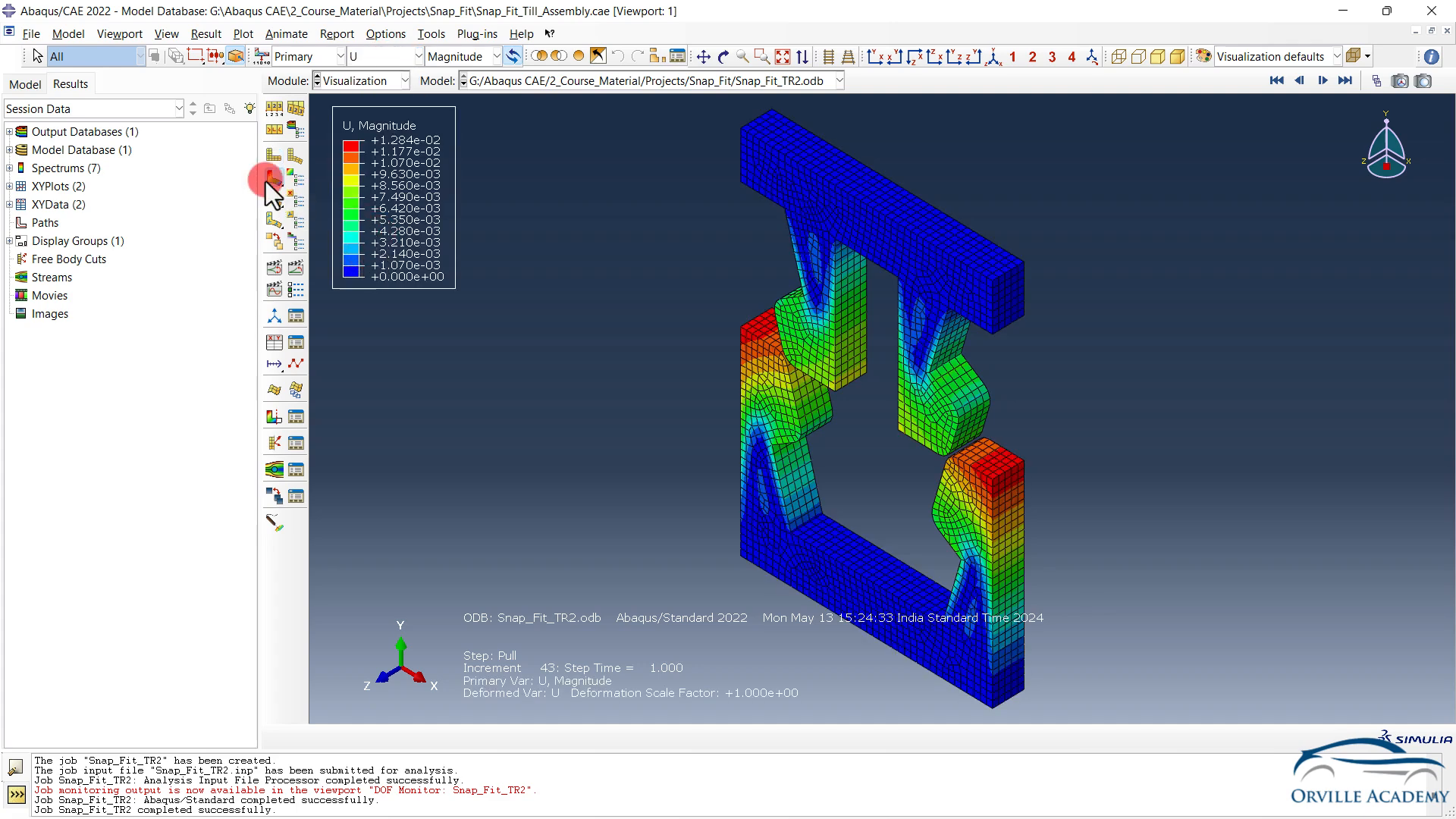
left_click(296, 266)
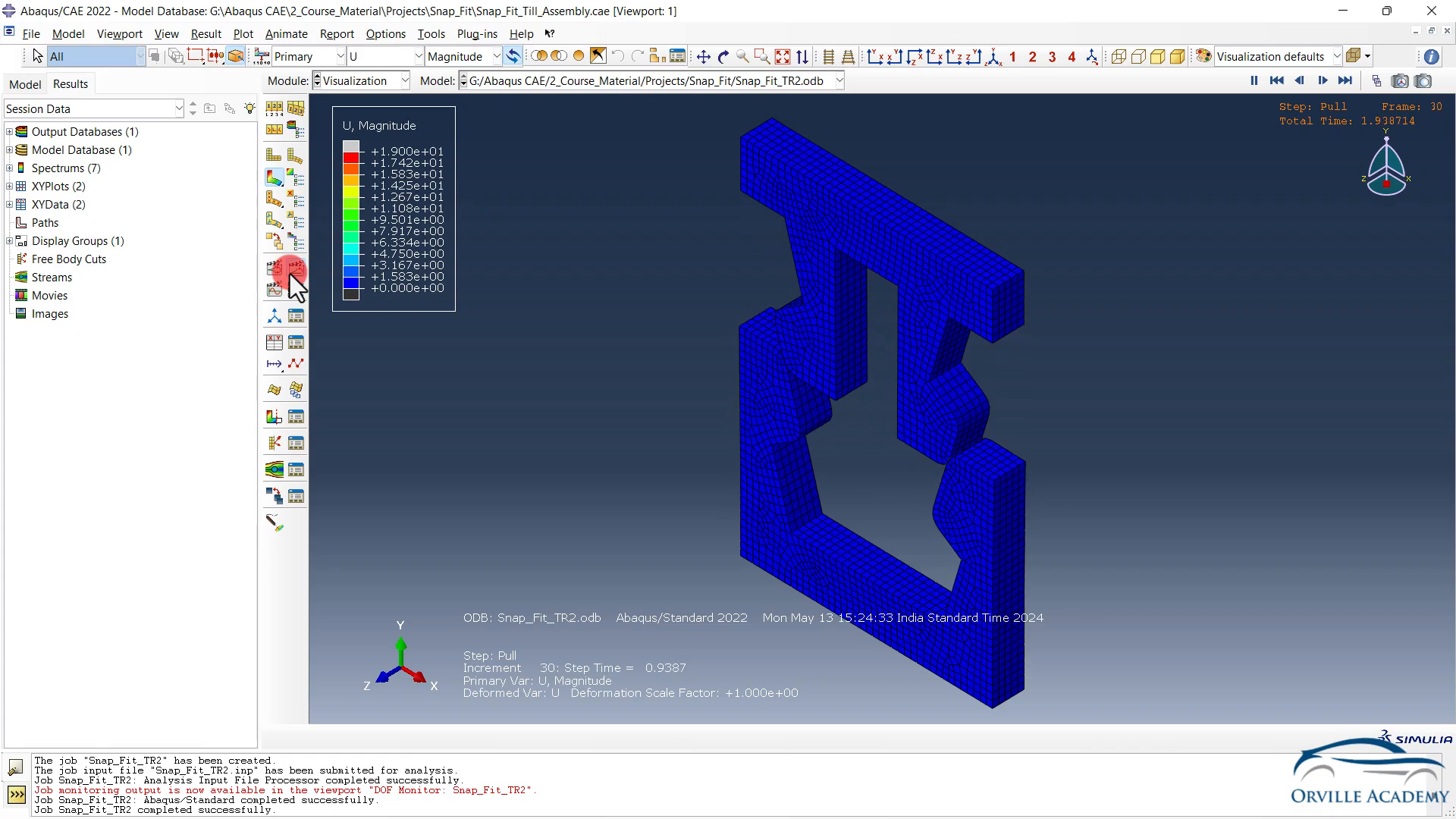
left_click_drag(585, 298, 752, 381, "ctrl+alt")
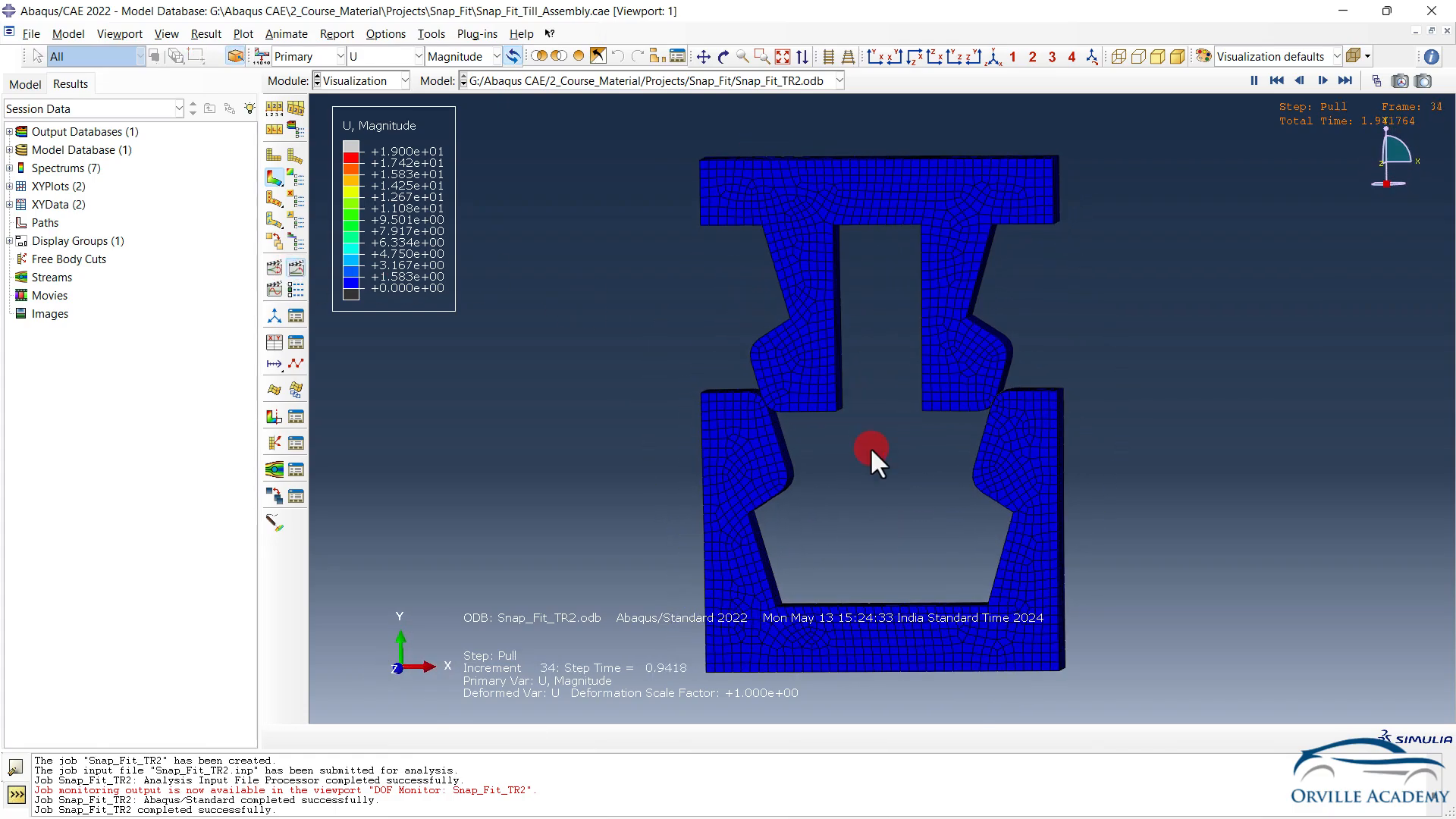
left_click_drag(870, 448, 875, 466, "ctrl+alt")
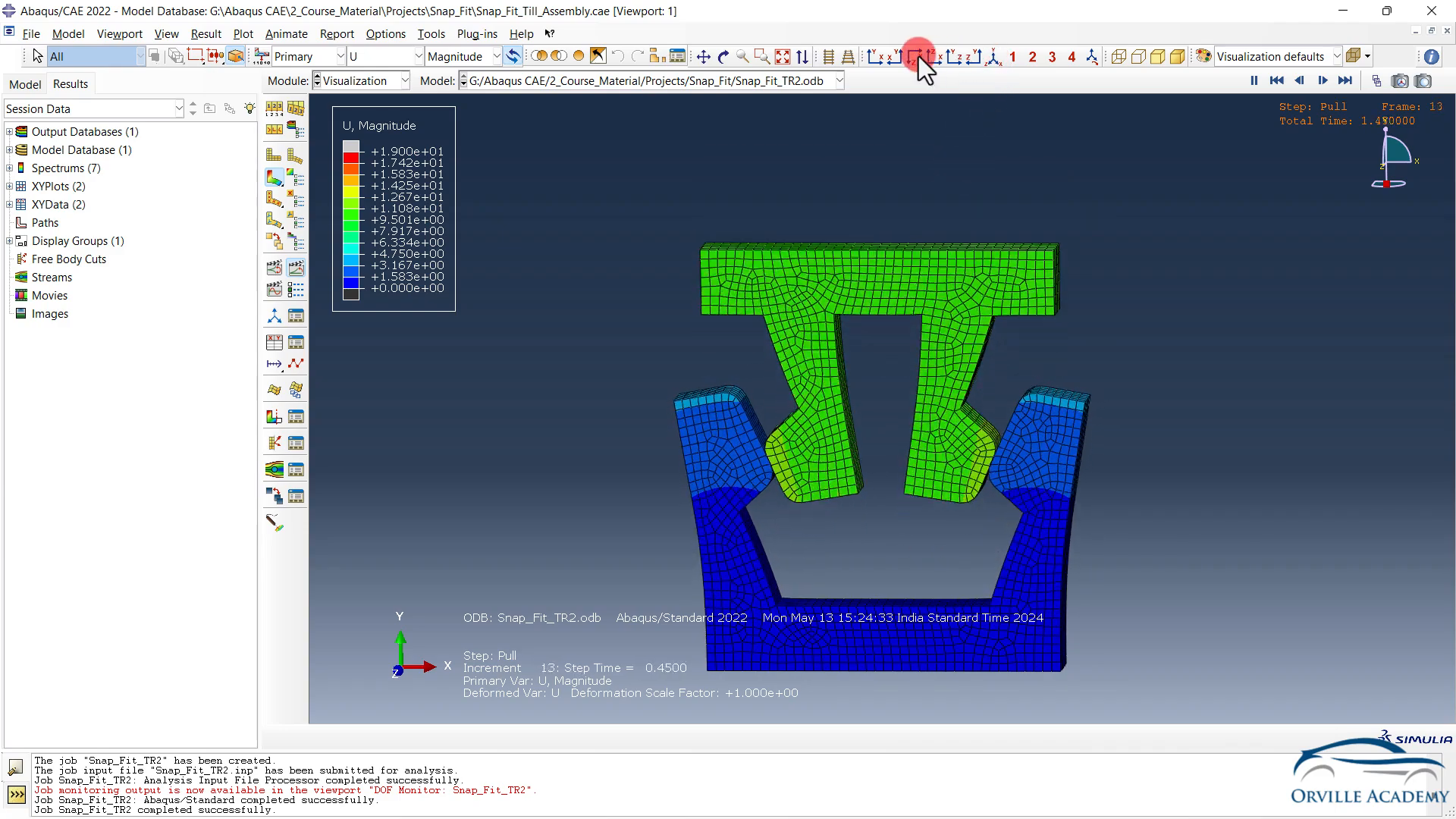
left_click(874, 56)
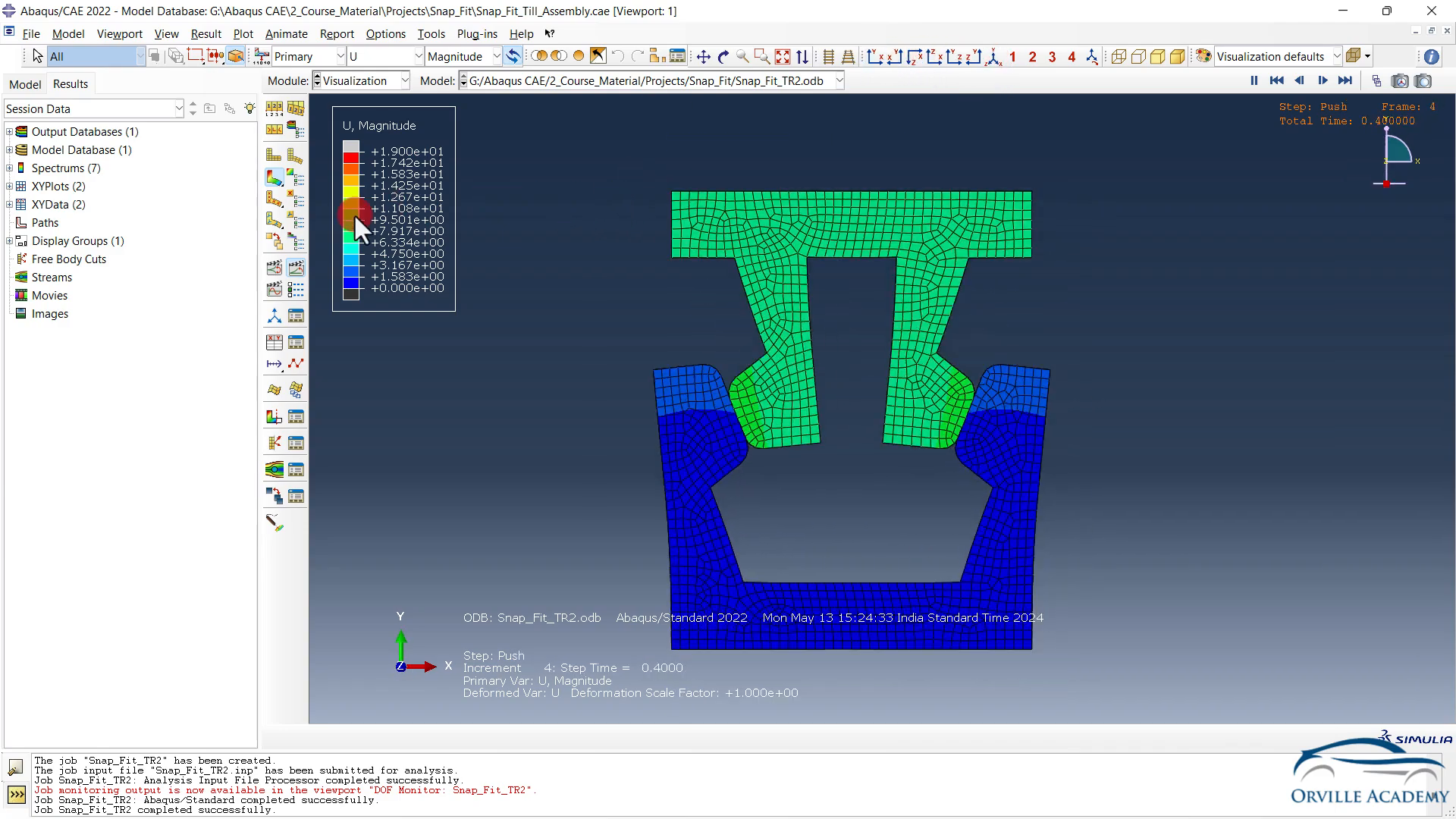
Slow the looping time-history animation by lowering its frame rate to about one third of the range
left_click(294, 288)
left_click_drag(339, 419, 178, 417)
left_click(209, 686)
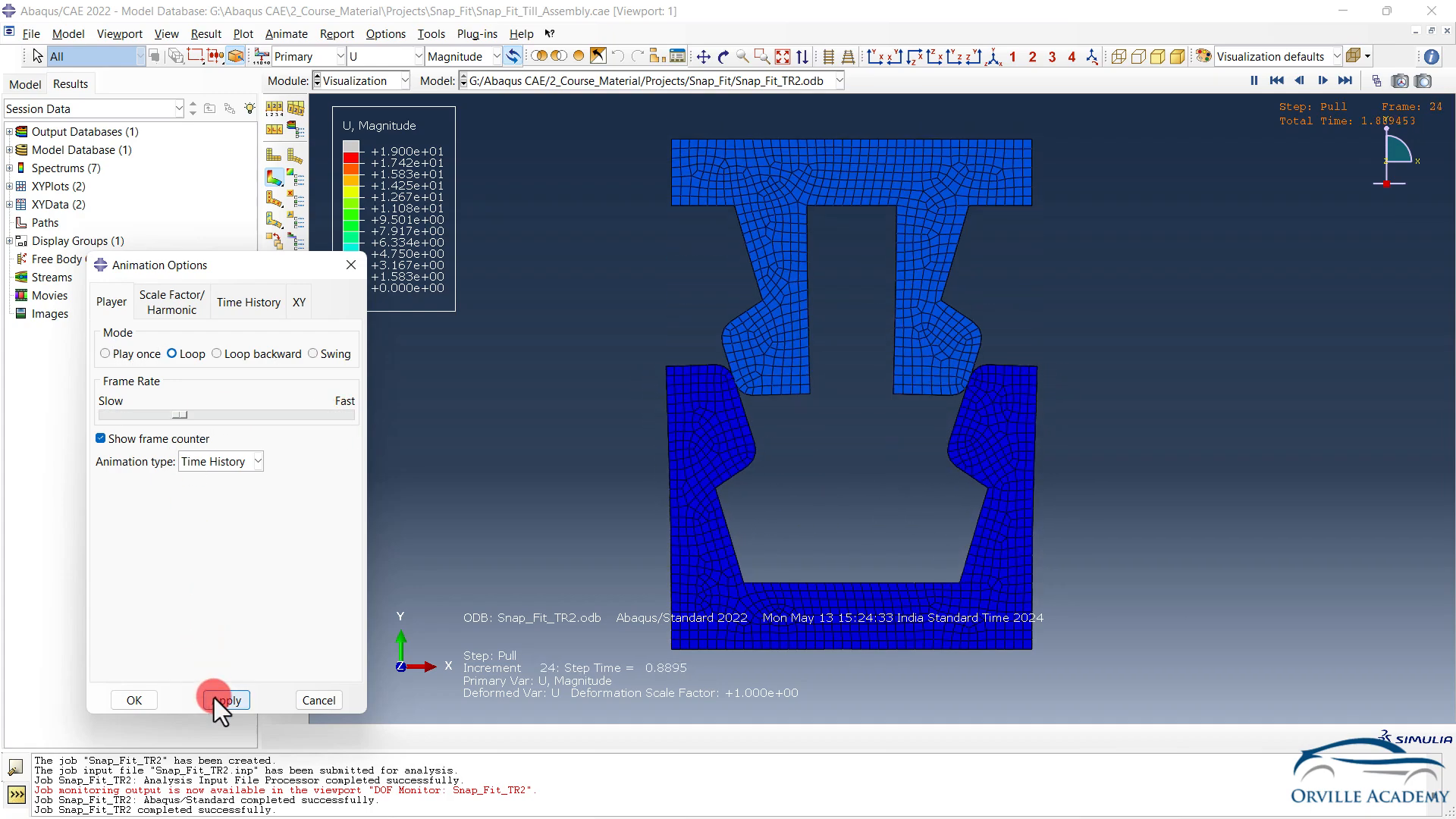
left_click(123, 701)
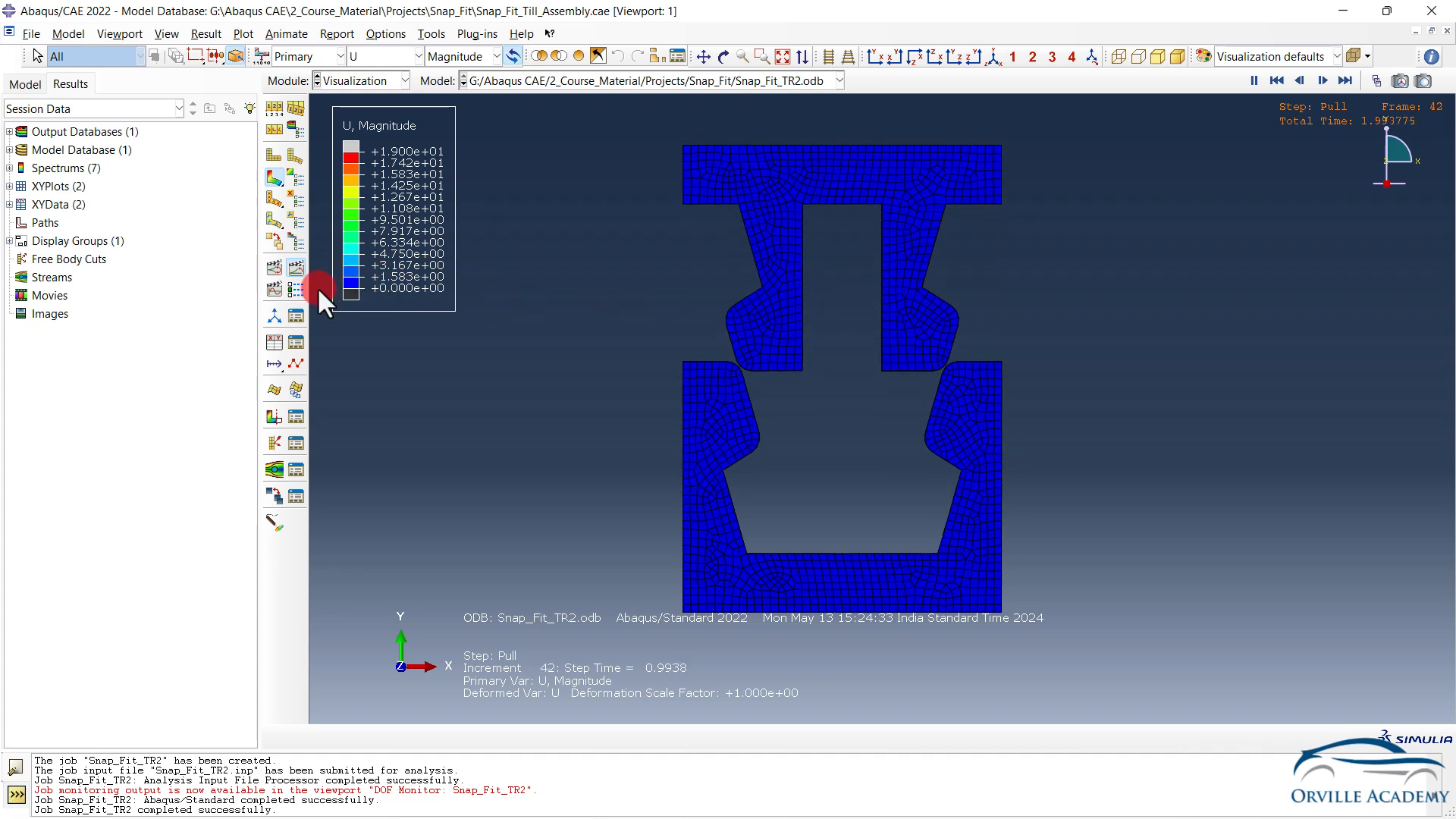
left_click(293, 288)
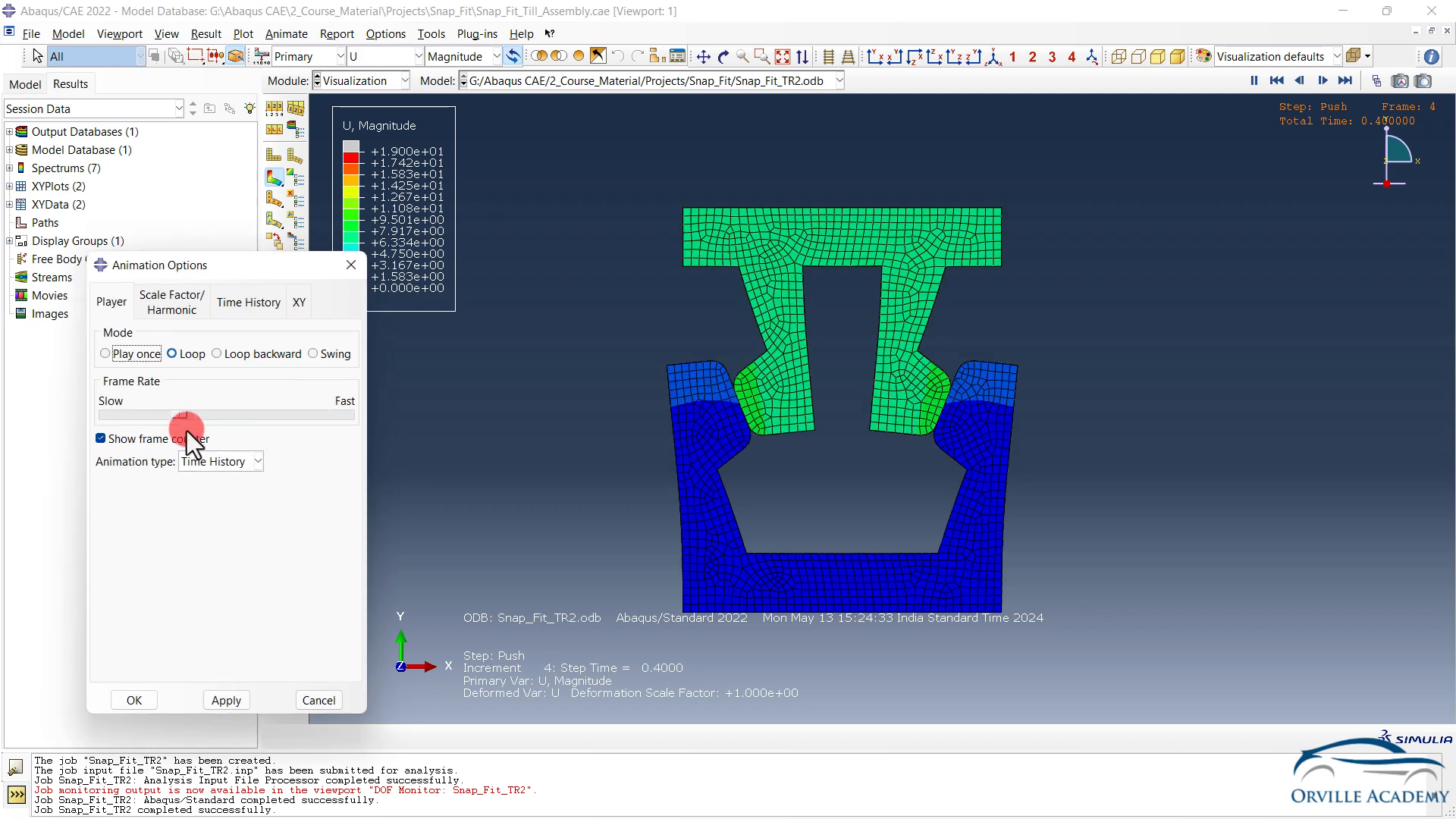
left_click(341, 270)
Examine how the snap-fit hooks deform and slide past each other during the animated Push and Pull steps
scroll(831, 520, "up", 3)
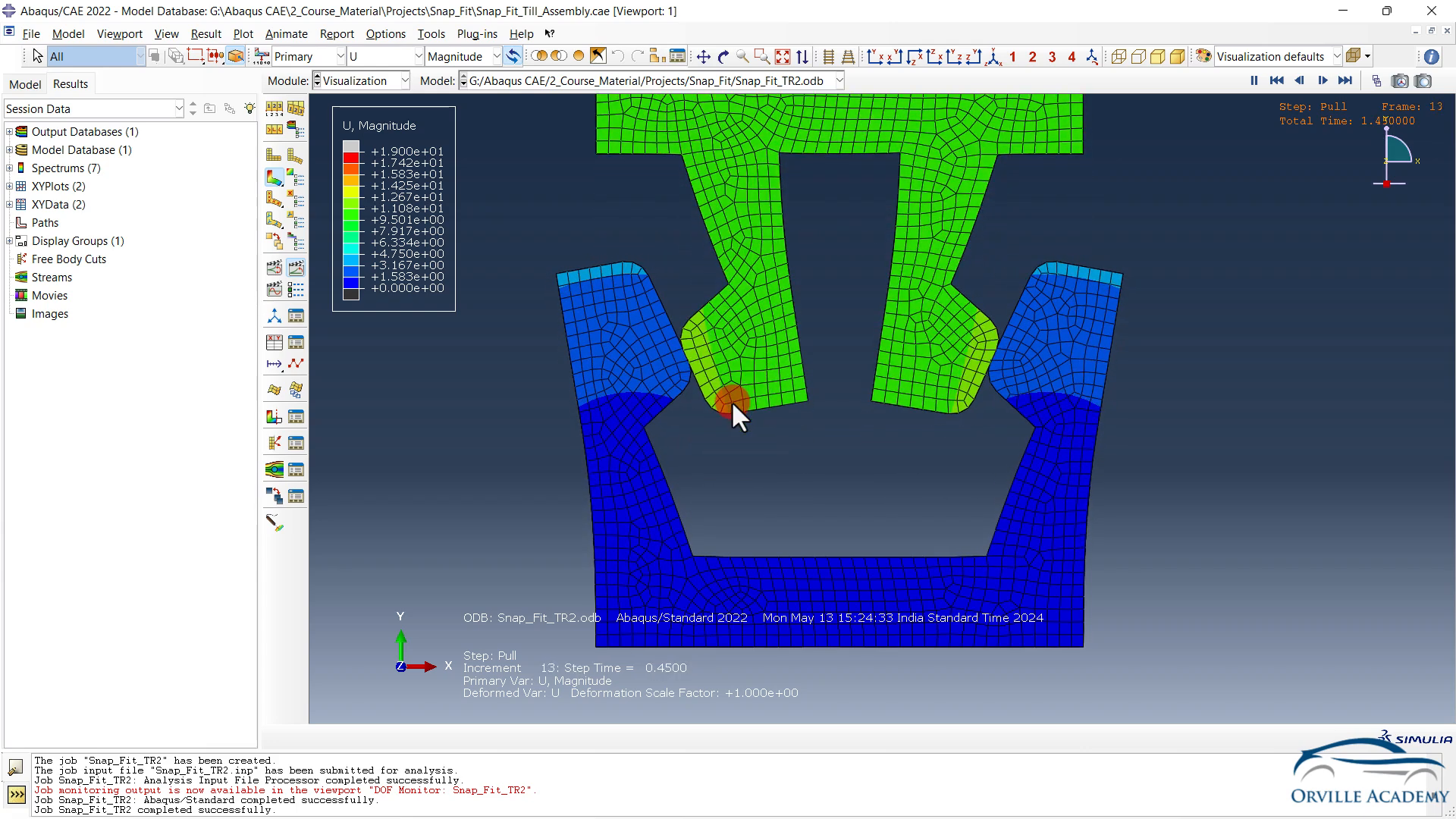
scroll(731, 400, "down", 2)
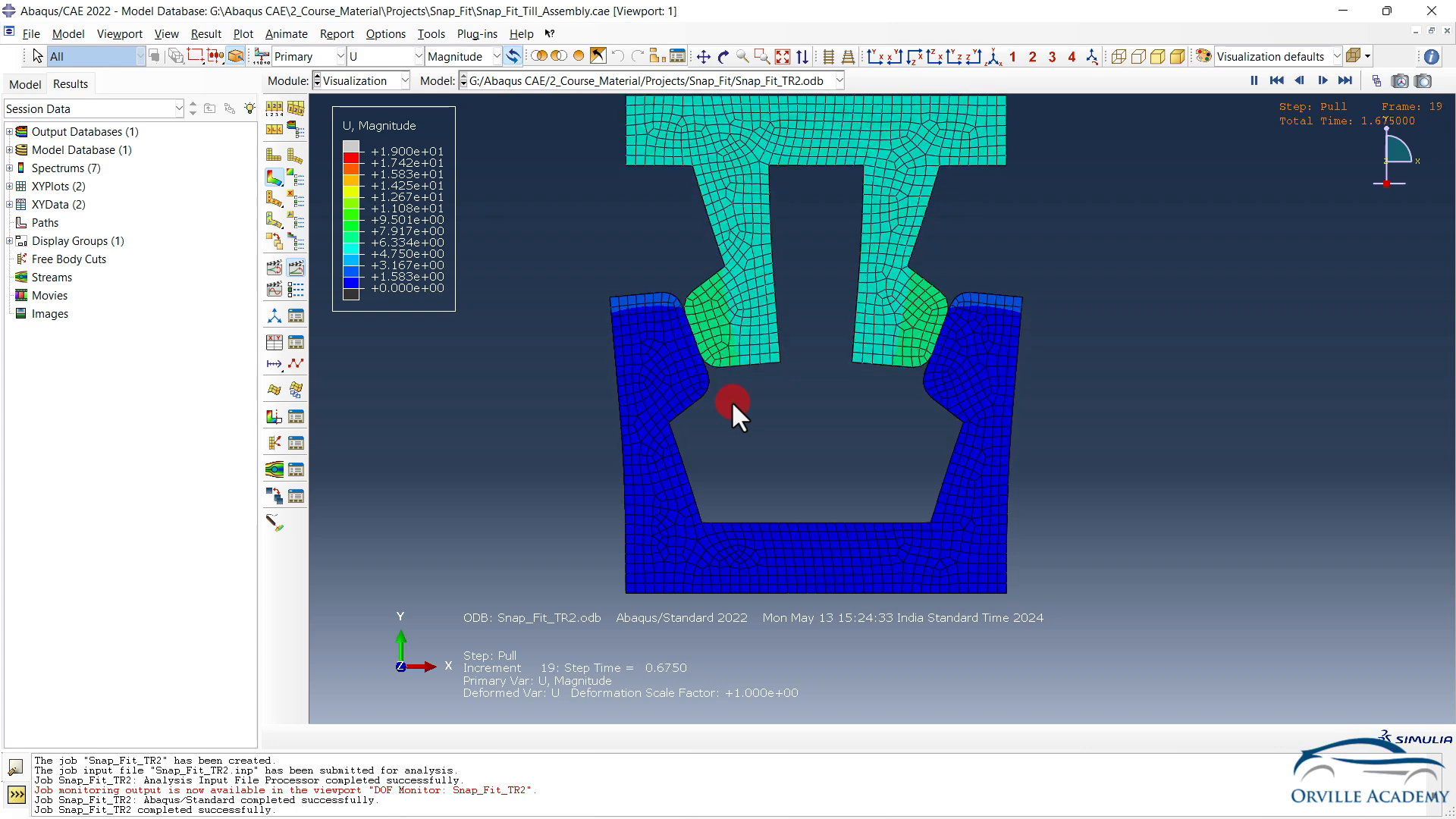
scroll(731, 401, "down", 2)
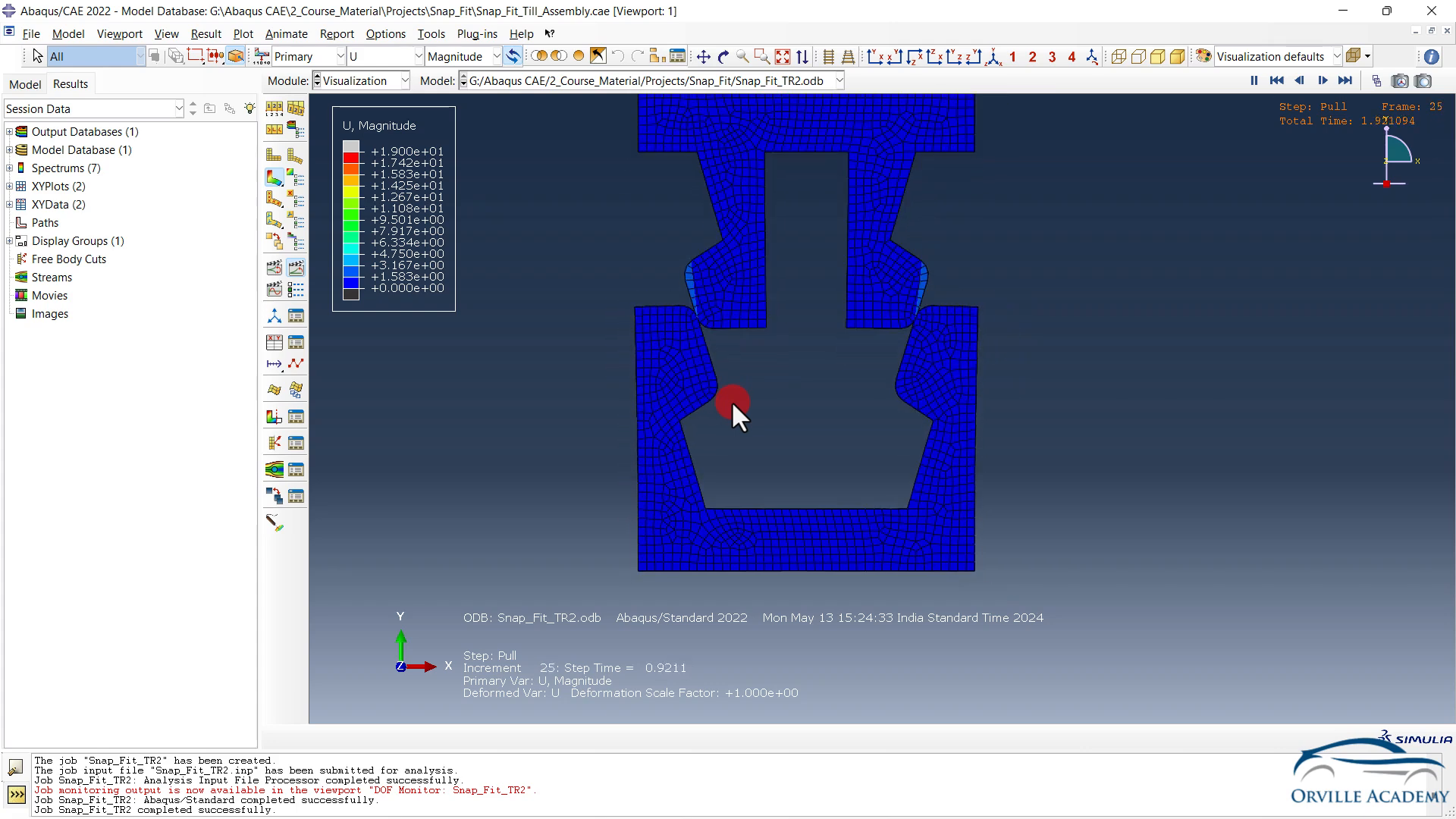
scroll(731, 400, "down", 1)
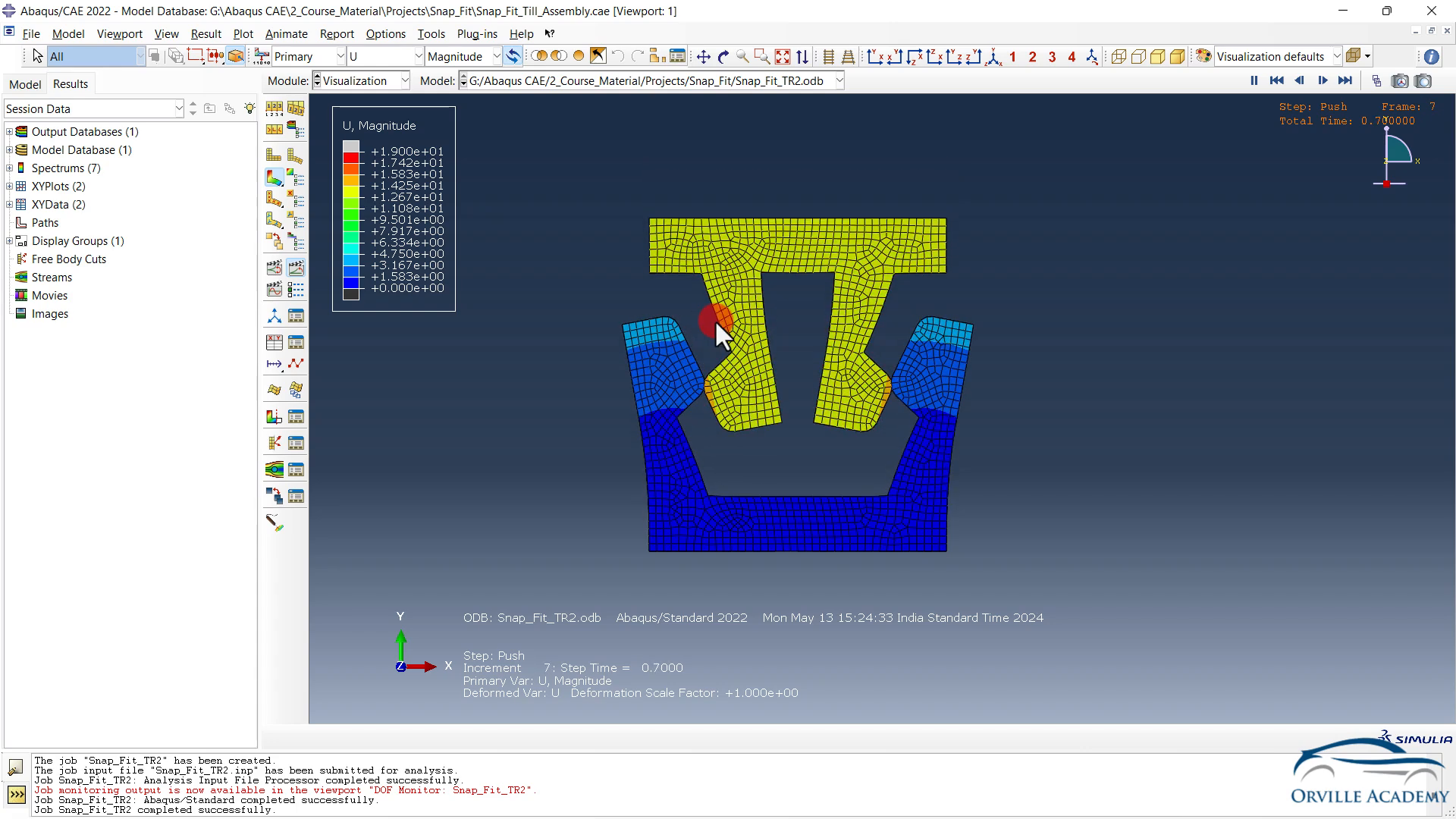
scroll(699, 387, "up", 6)
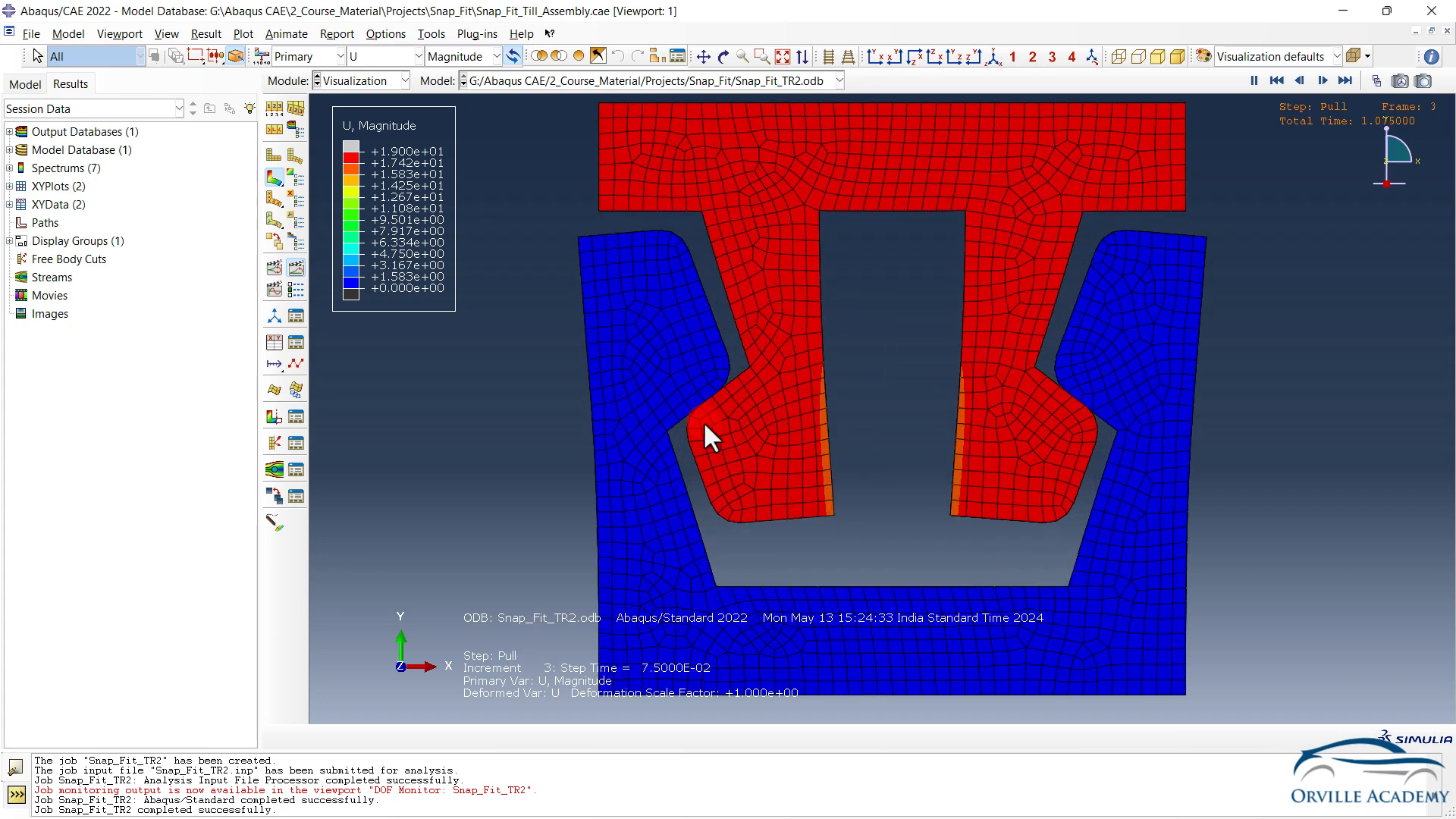
scroll(703, 421, "down", 3)
scroll(732, 443, "down", 1)
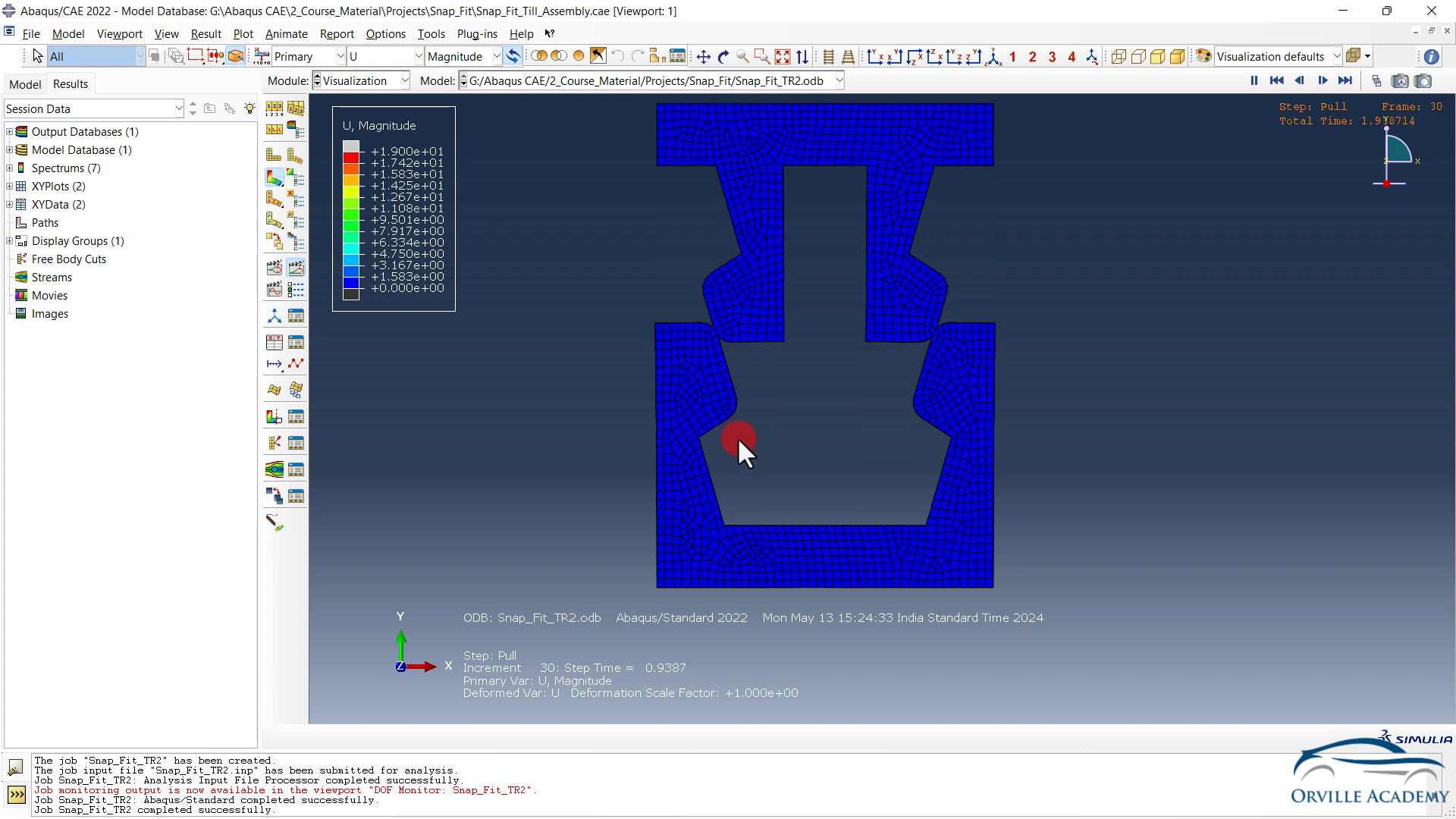
Stop the animation and contour the model by Mises stress (S)
left_click(290, 268)
left_click(360, 57)
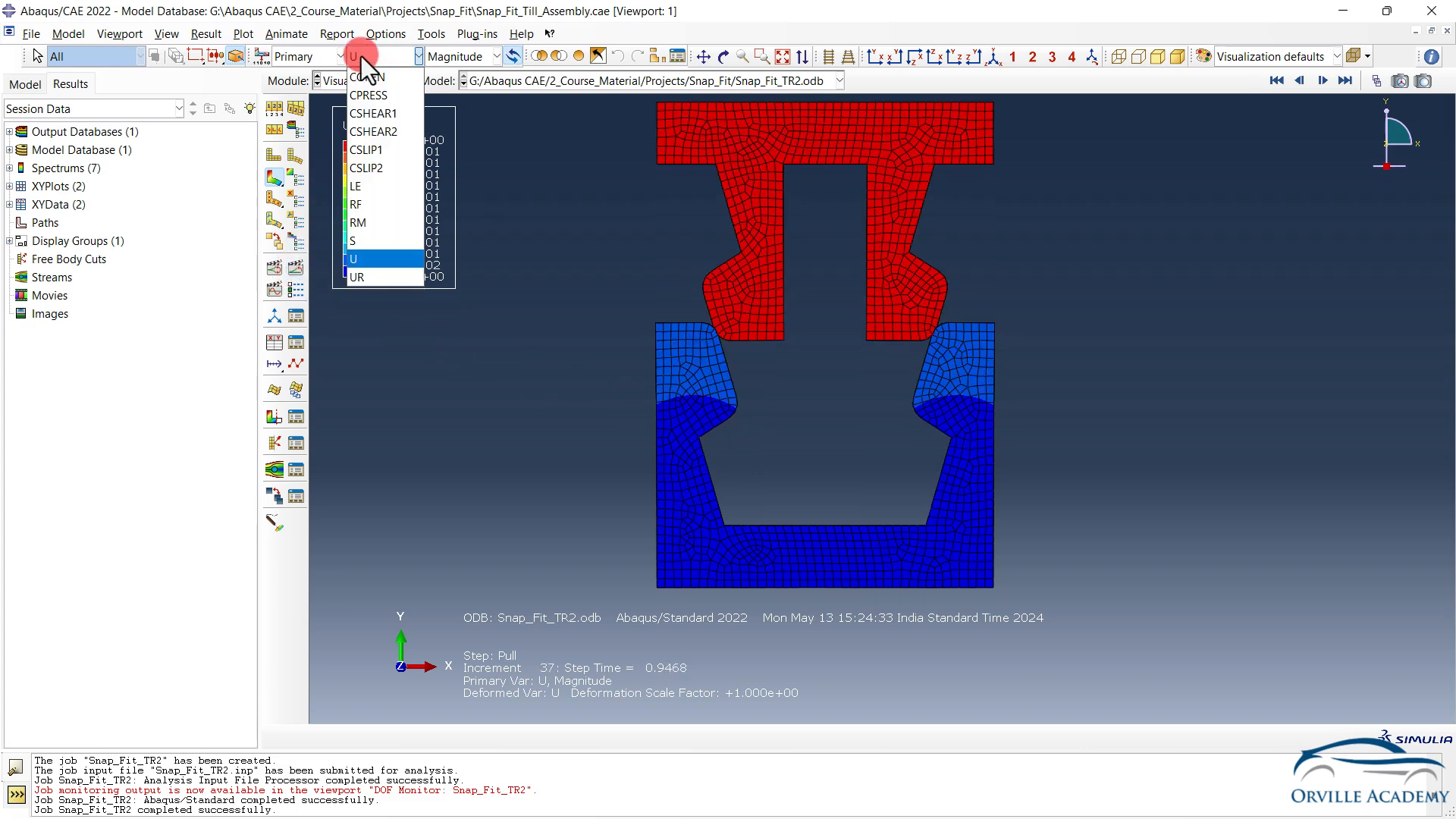
left_click(352, 240)
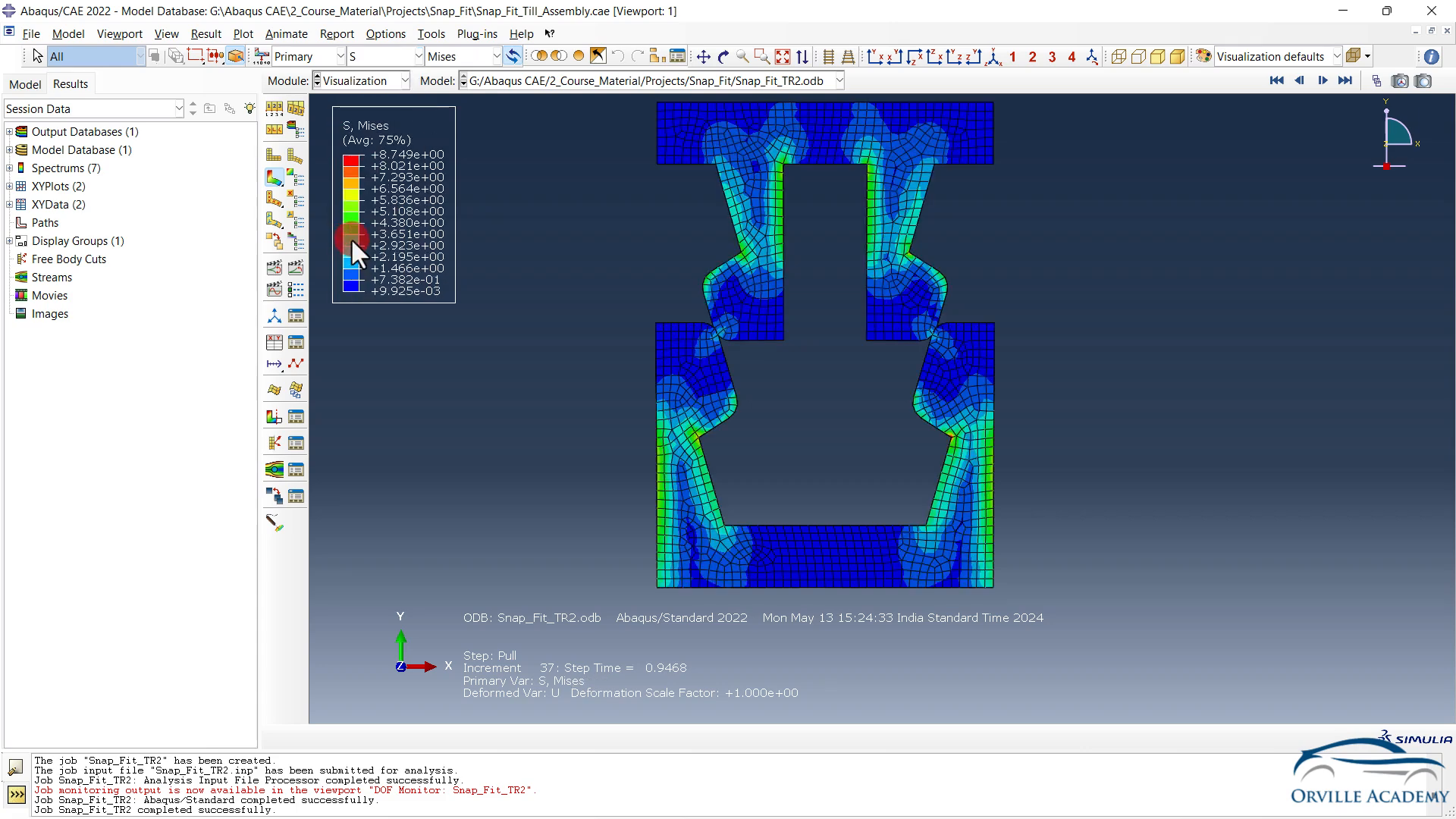
Remove the upper snap-fit part's elements from the display, leaving only the lower buckle part
left_click_drag(766, 318, 781, 362, "ctrl+alt")
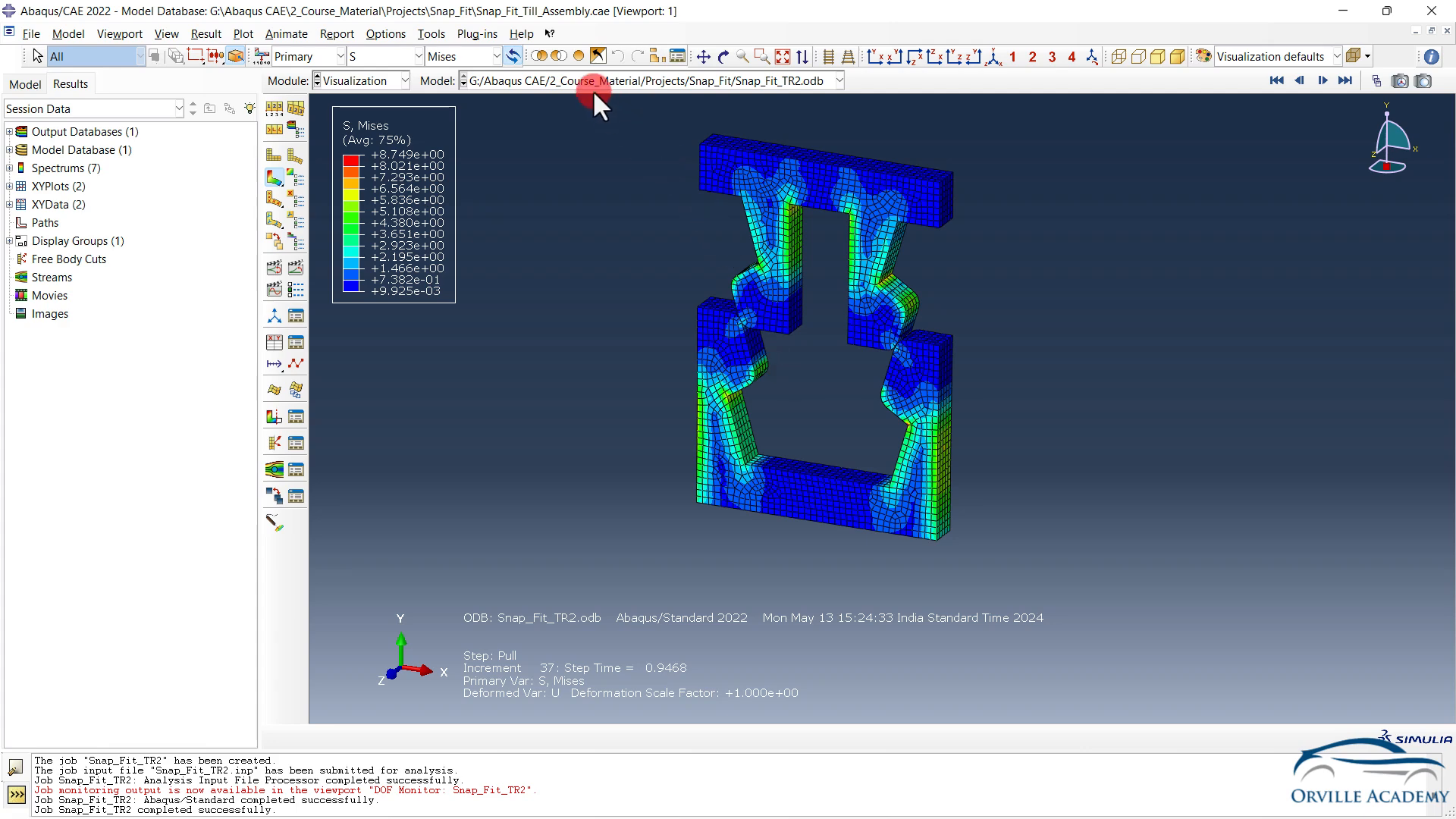
left_click(562, 57)
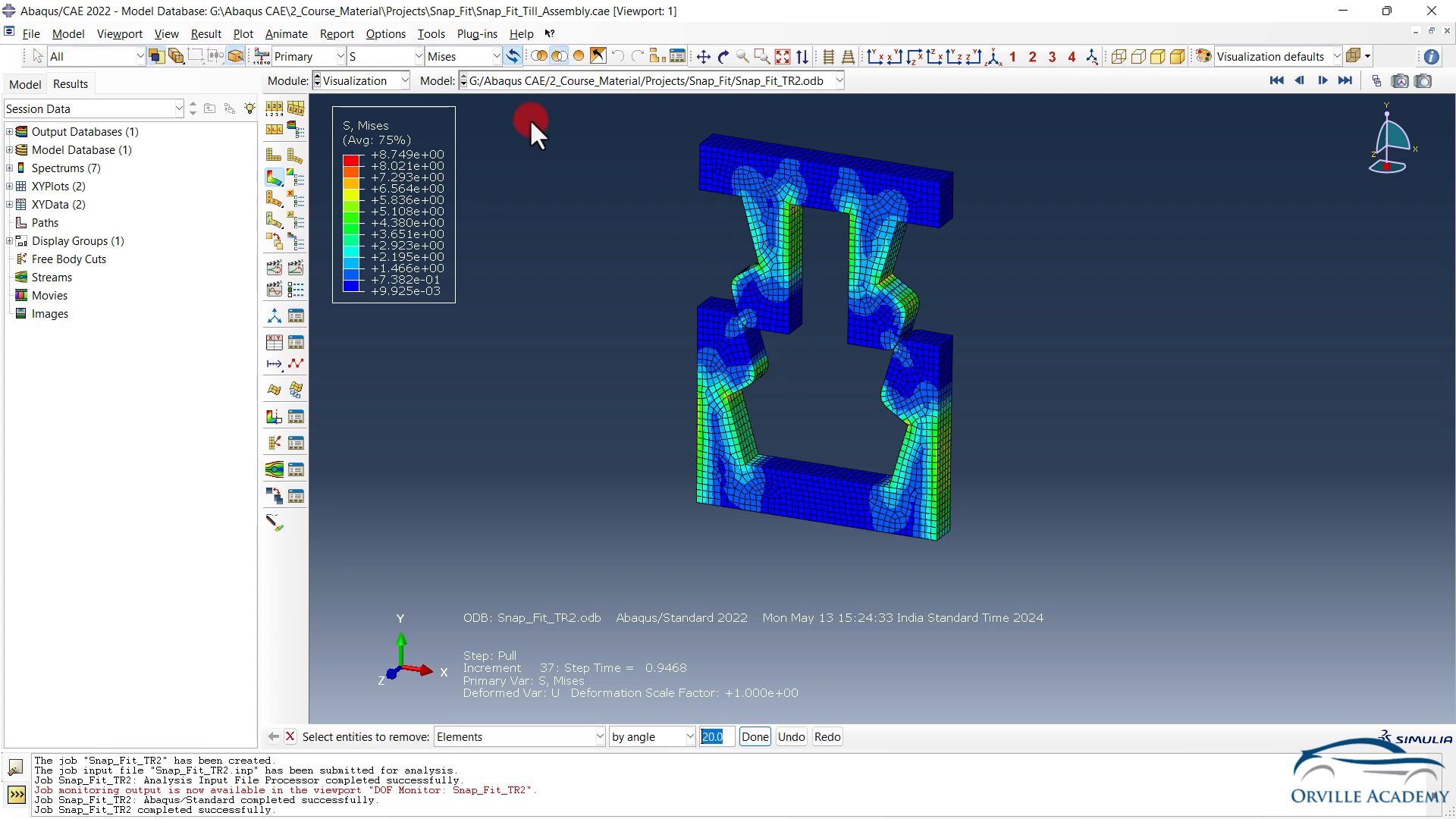
left_click(756, 221)
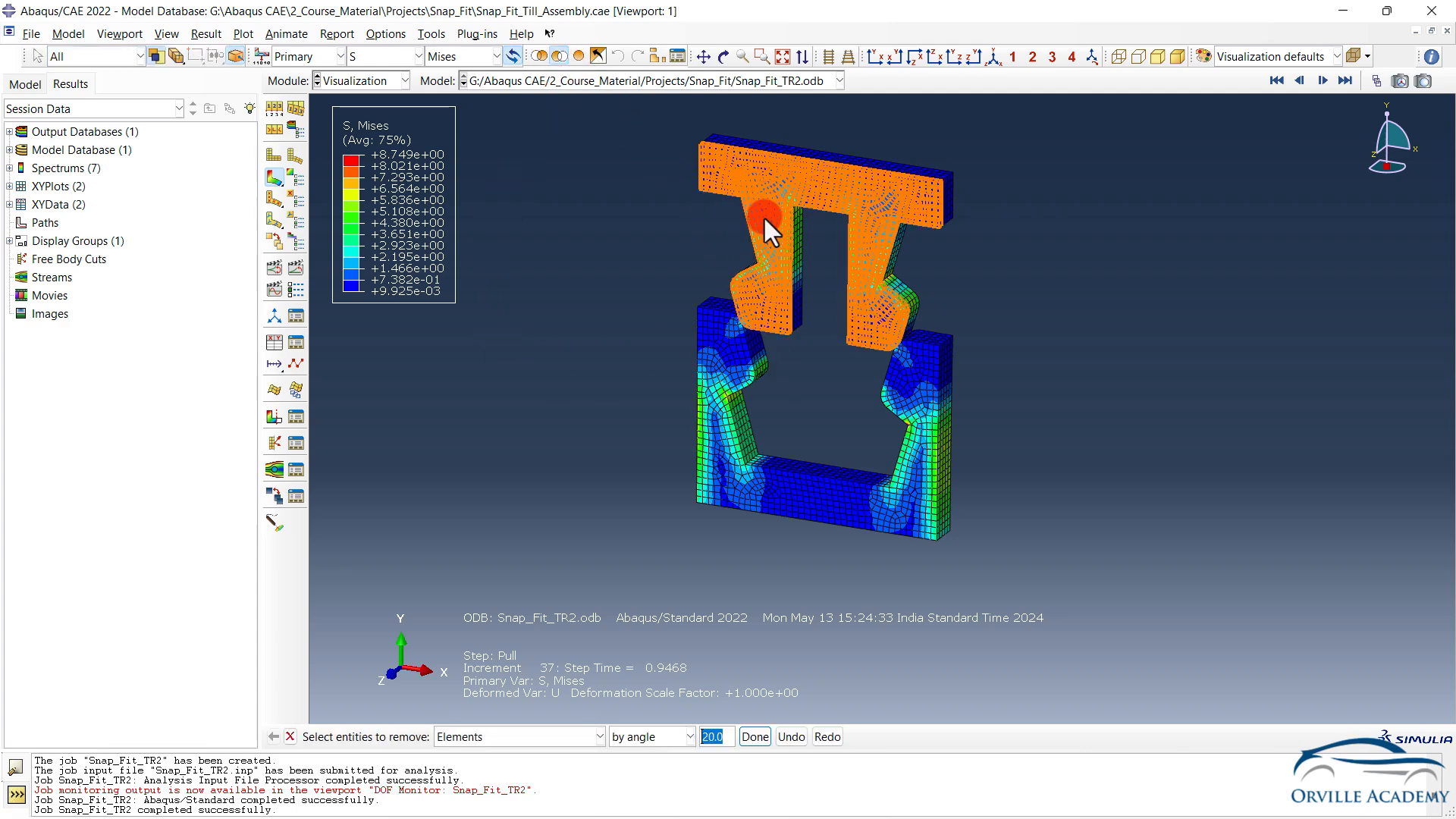
left_click(937, 57)
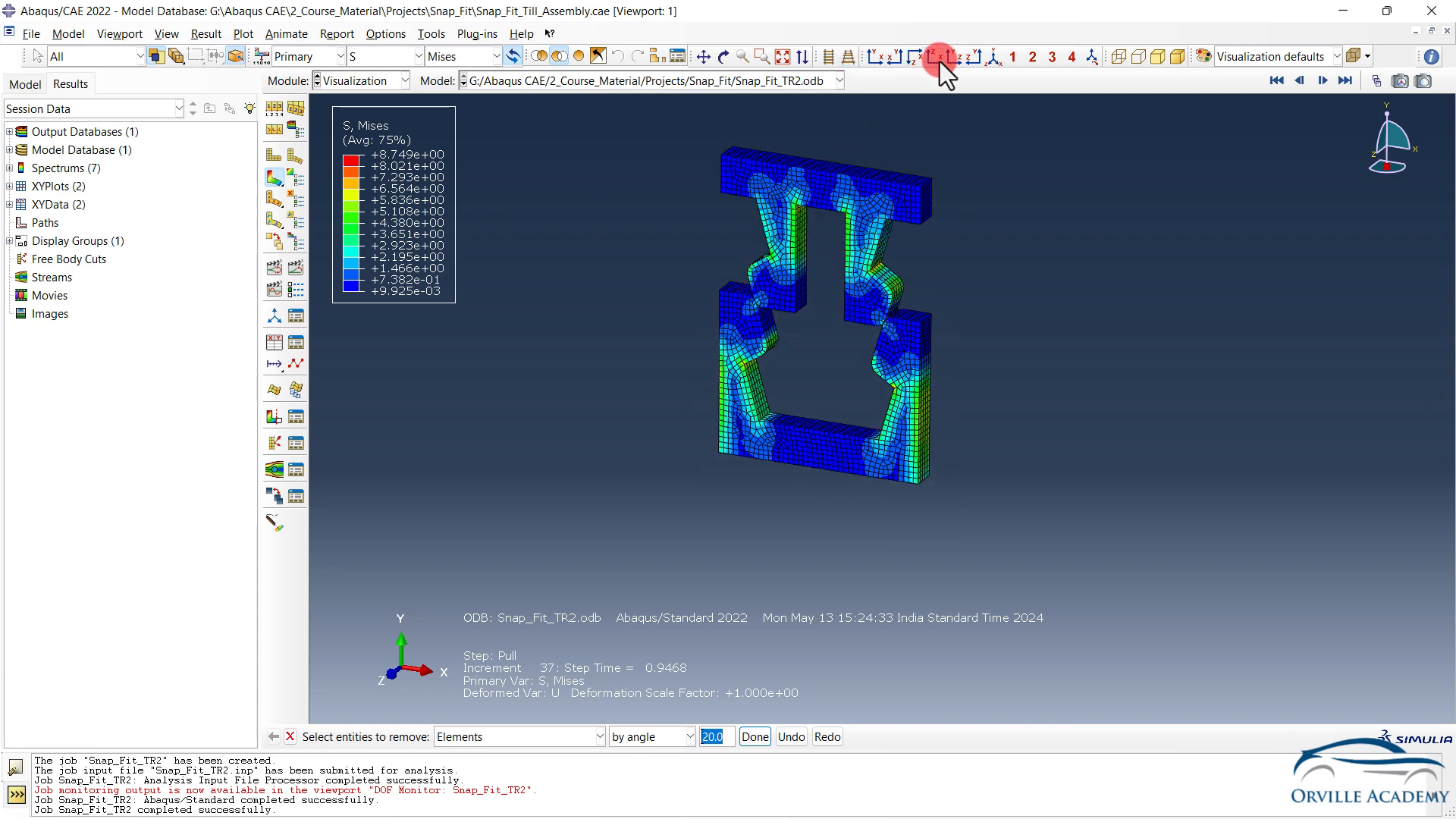
left_click(882, 57)
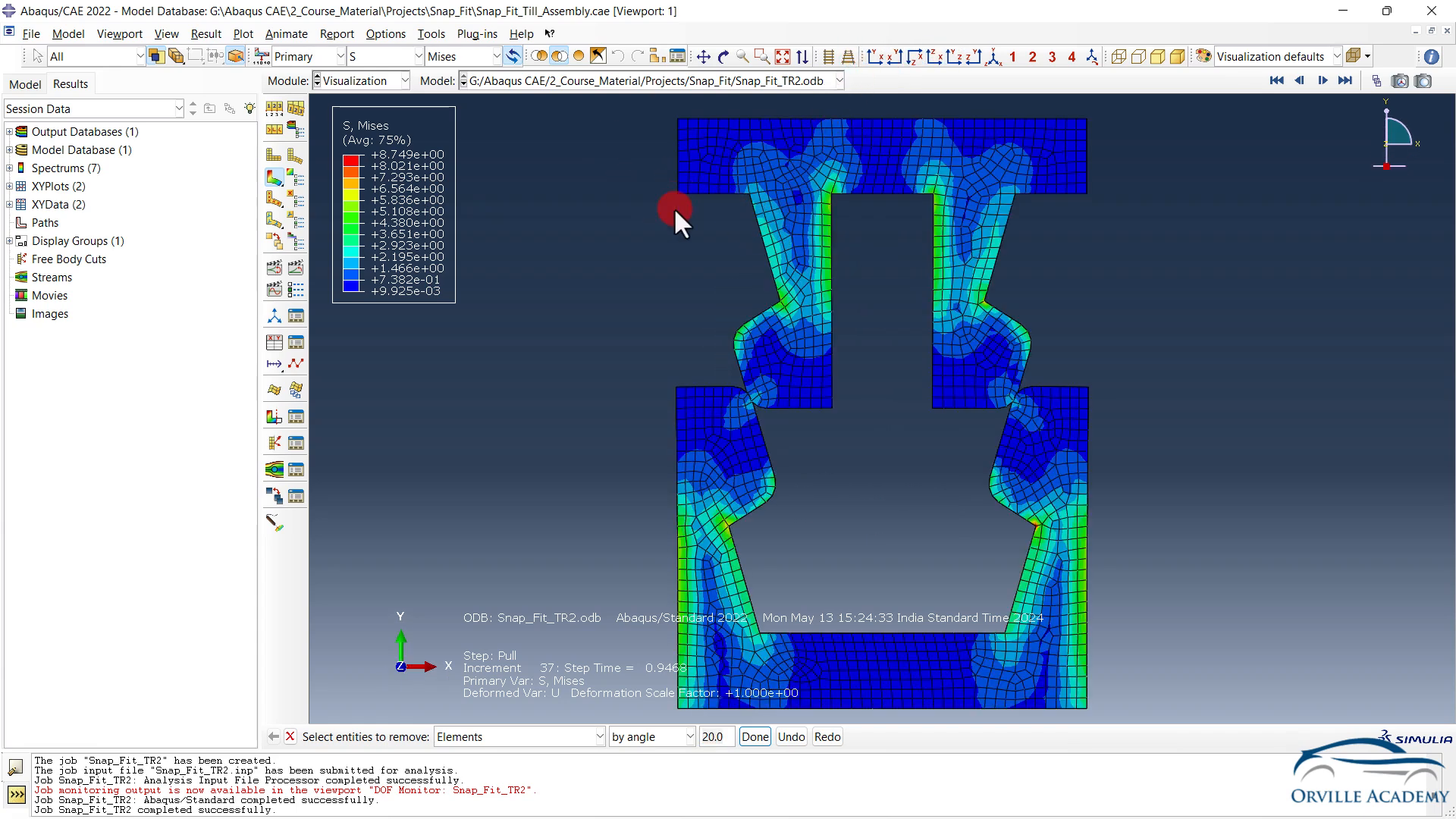
scroll(673, 207, "down", 1)
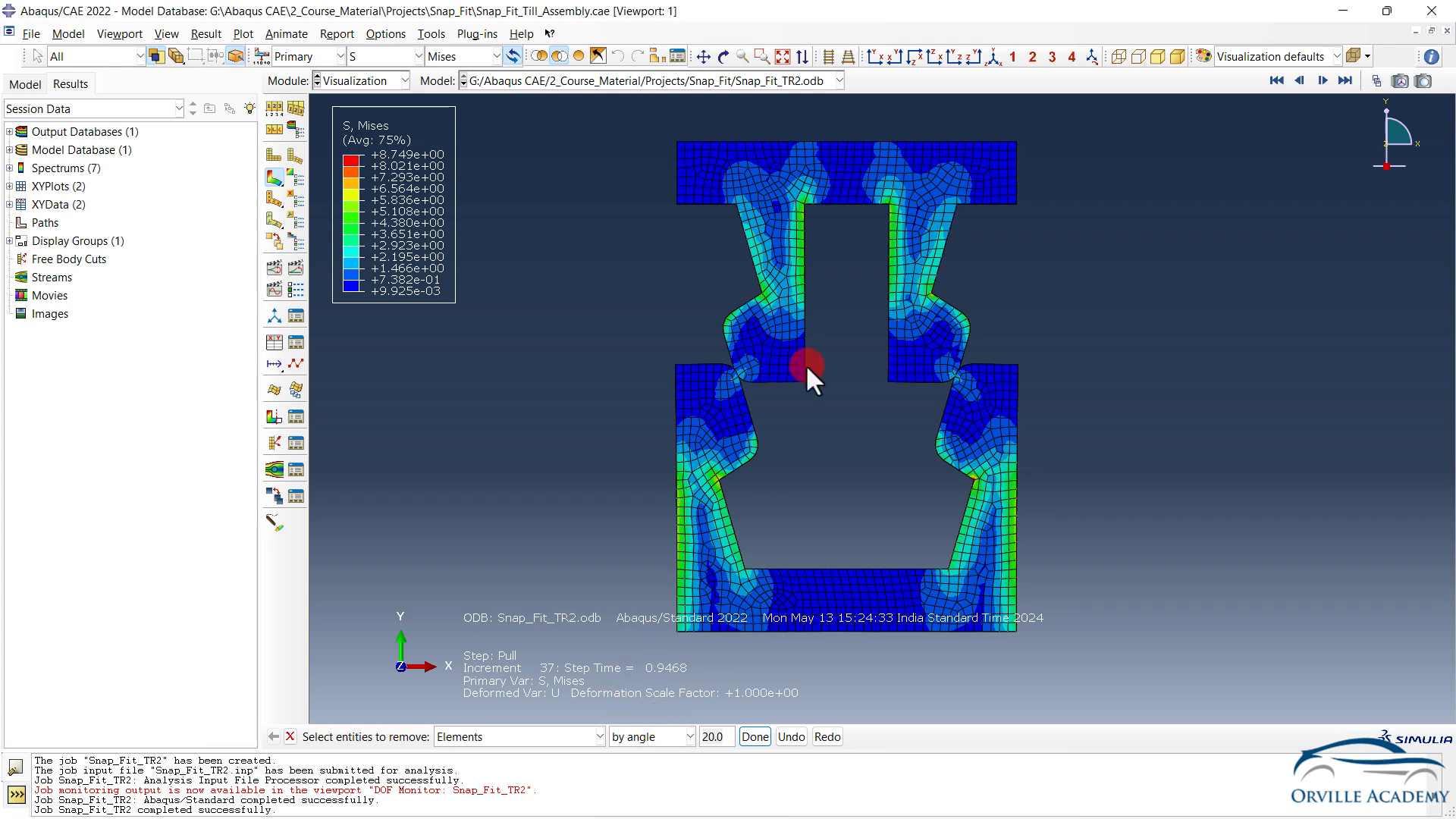
left_click(779, 331)
scroll(720, 317, "down", 2)
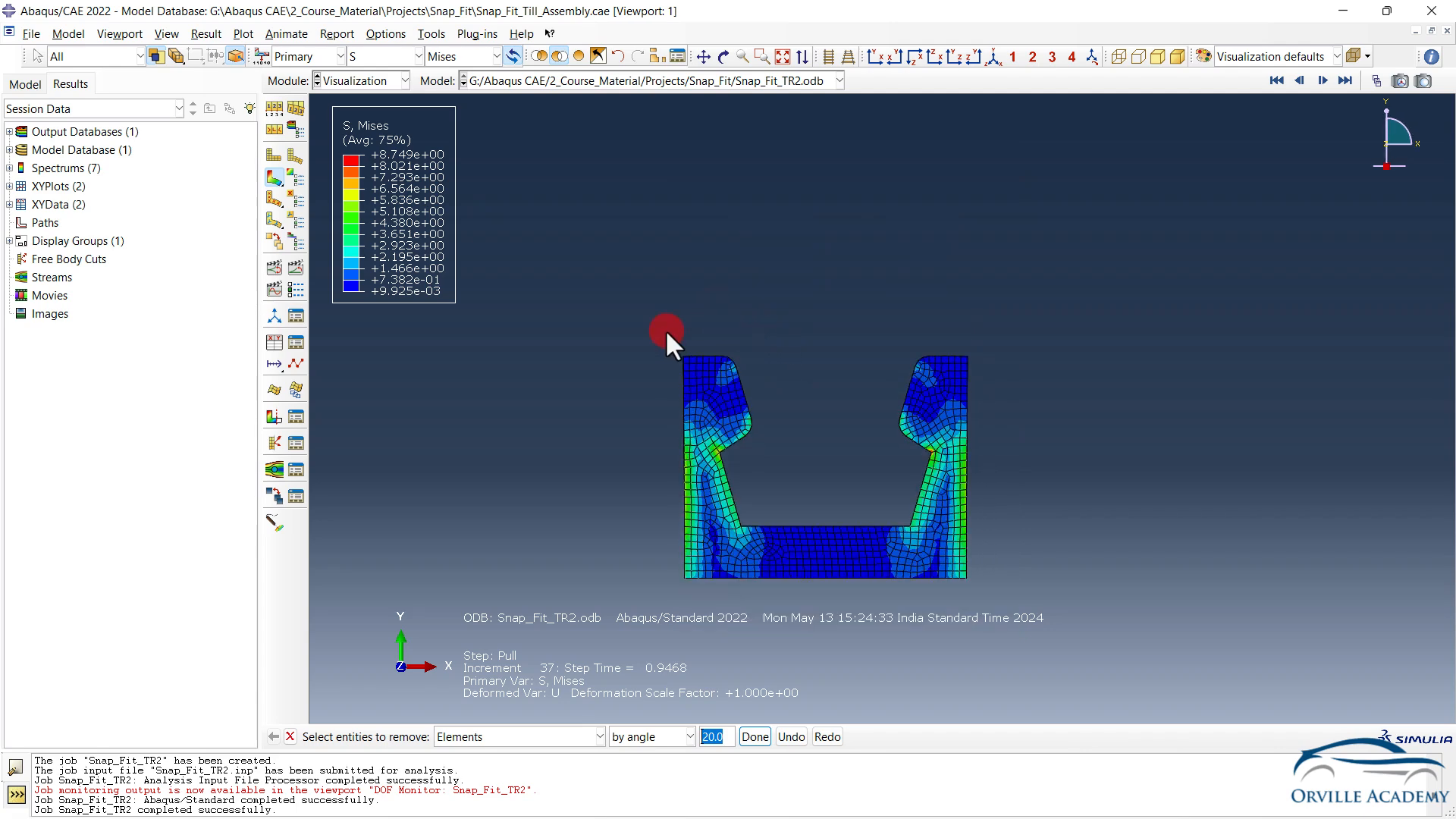
left_click(290, 736)
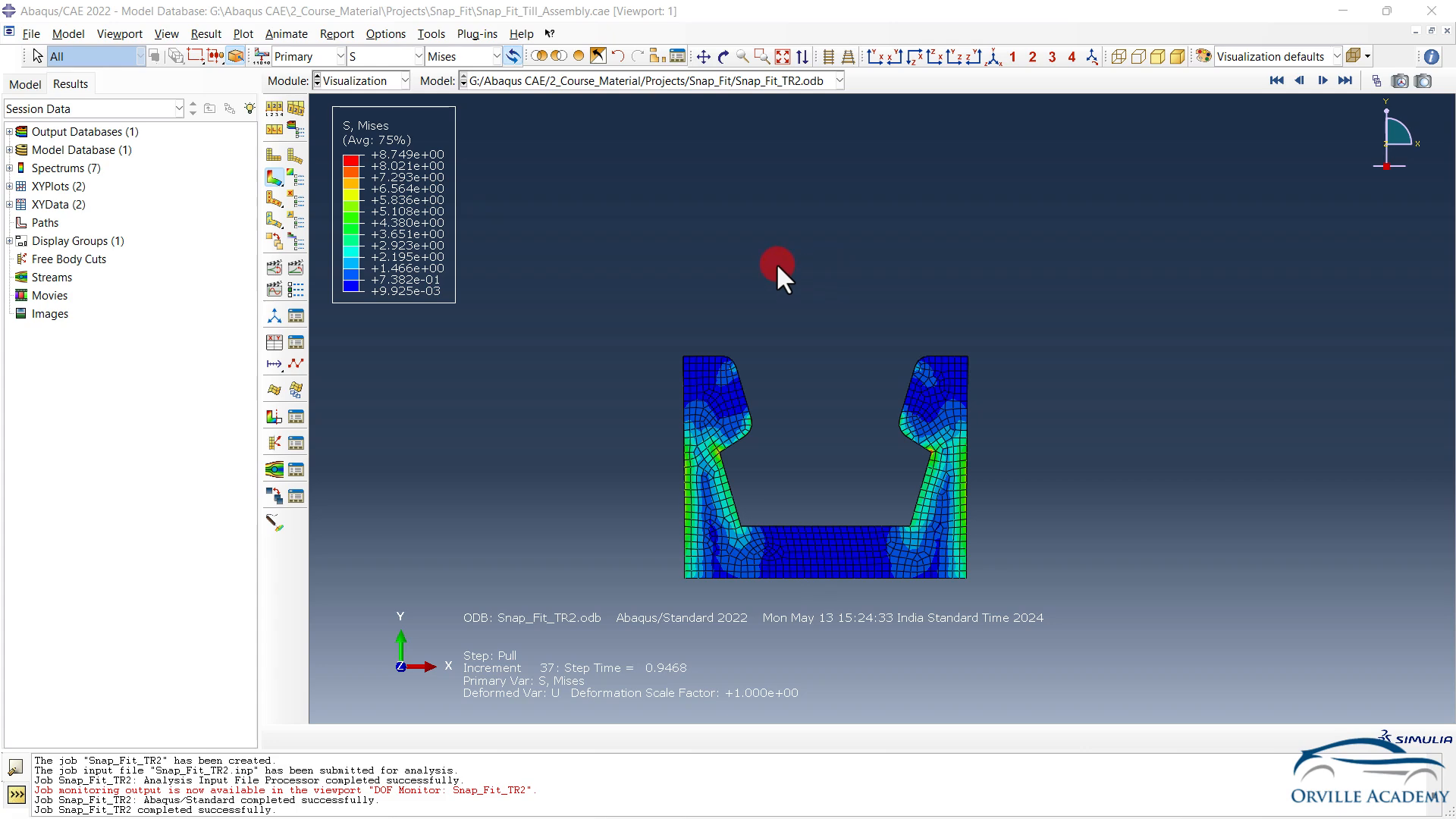
Play the time-history animation of the Mises stress on the lower part and inspect it from several angles
left_click_drag(809, 421, 429, 241, "ctrl+alt")
left_click(297, 270)
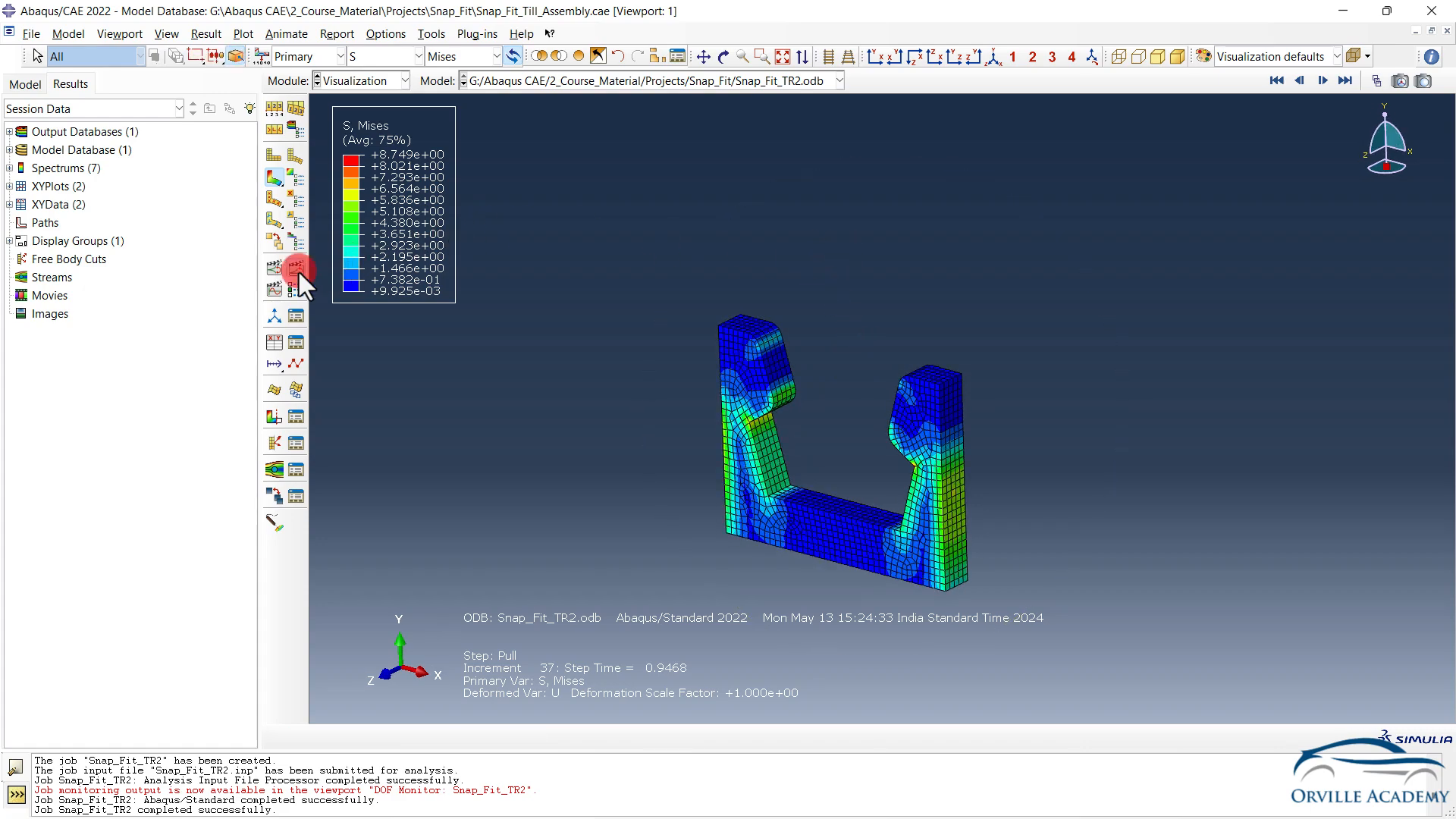
left_click_drag(769, 397, 781, 243, "ctrl+alt")
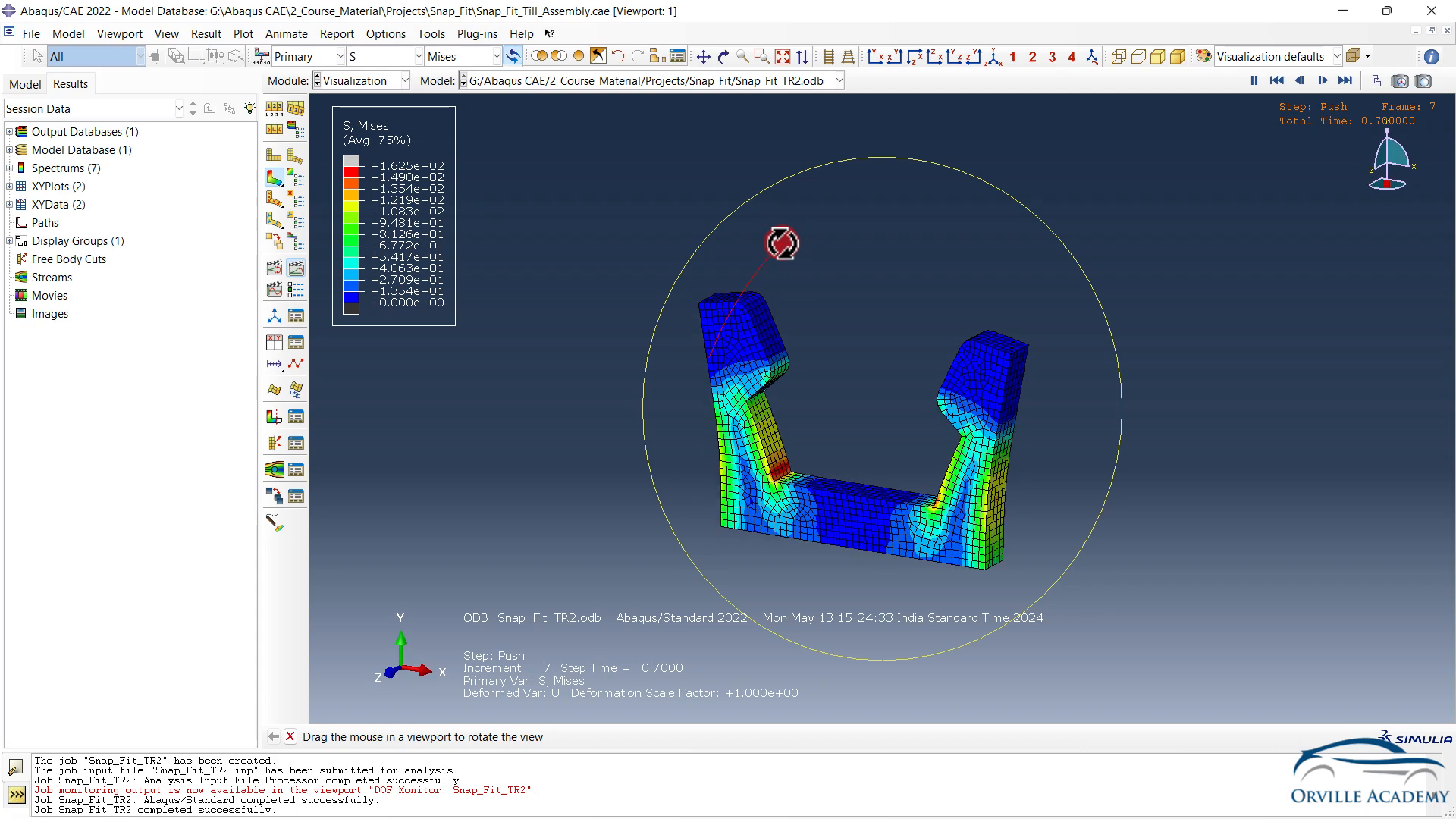
scroll(767, 467, "down", 3)
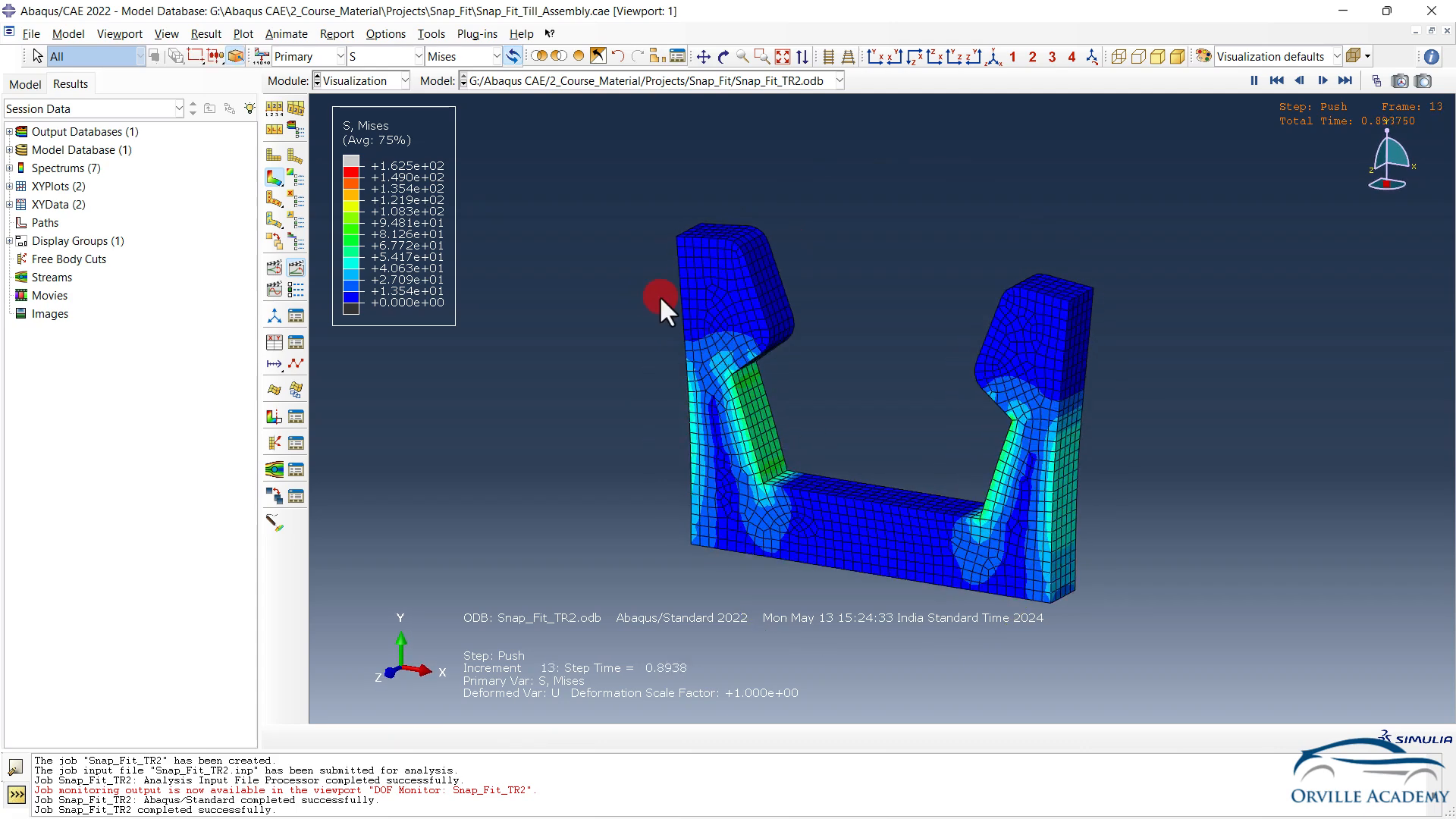
middle_click_drag(866, 518, 831, 462, "ctrl+alt")
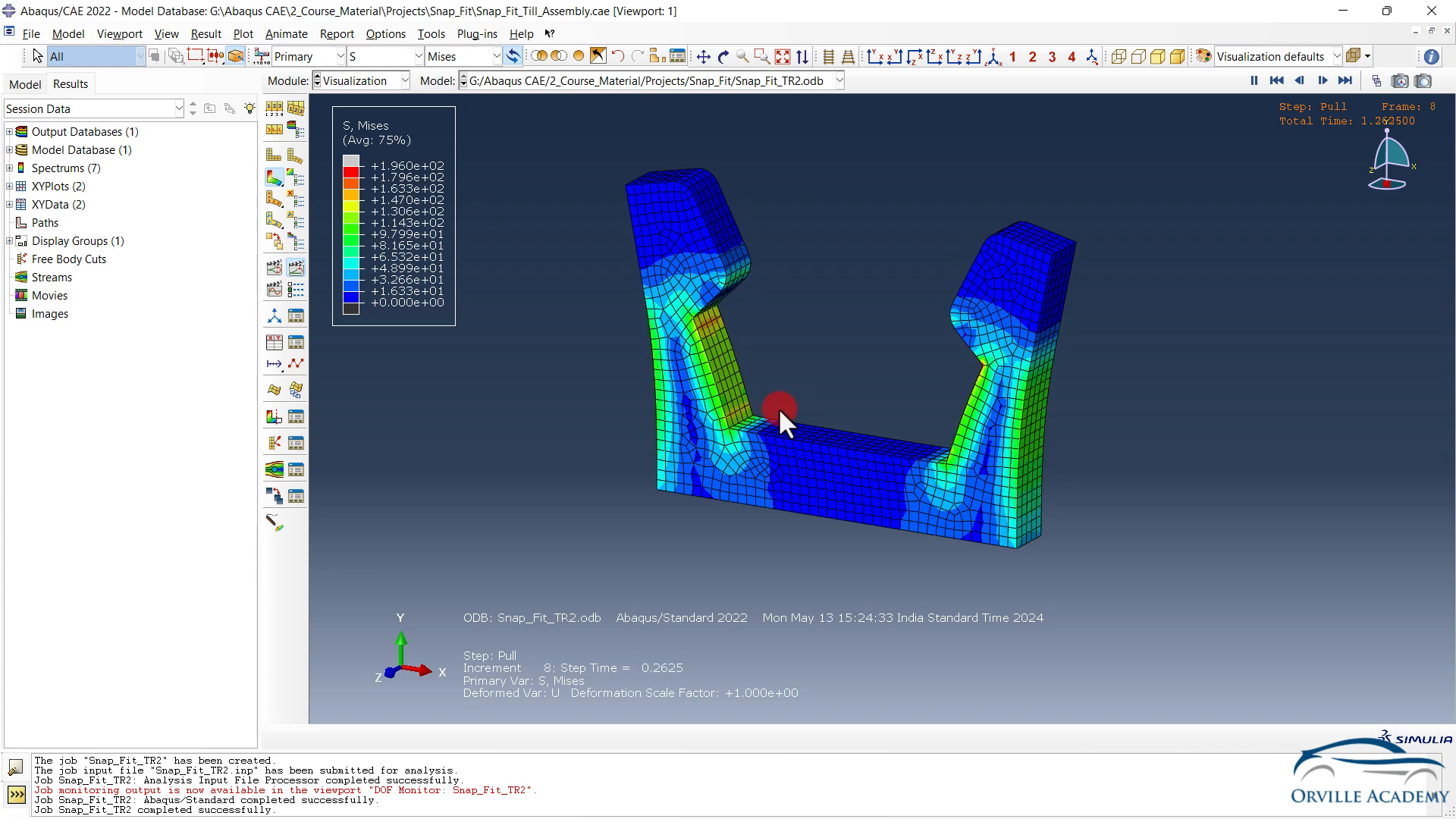
left_click_drag(732, 432, 840, 289, "ctrl+alt")
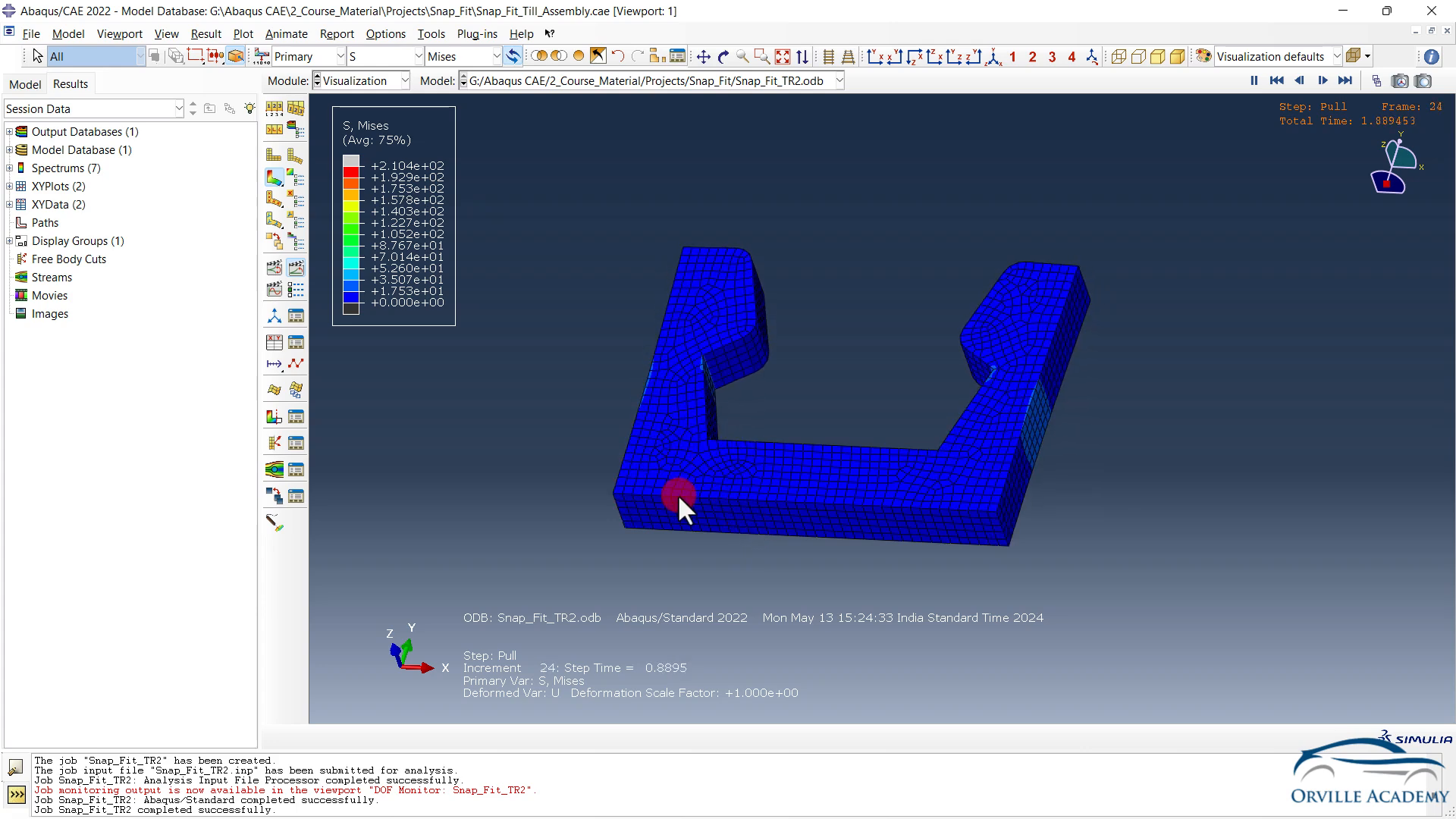
left_click_drag(758, 459, 876, 434)
scroll(749, 398, "down", 3)
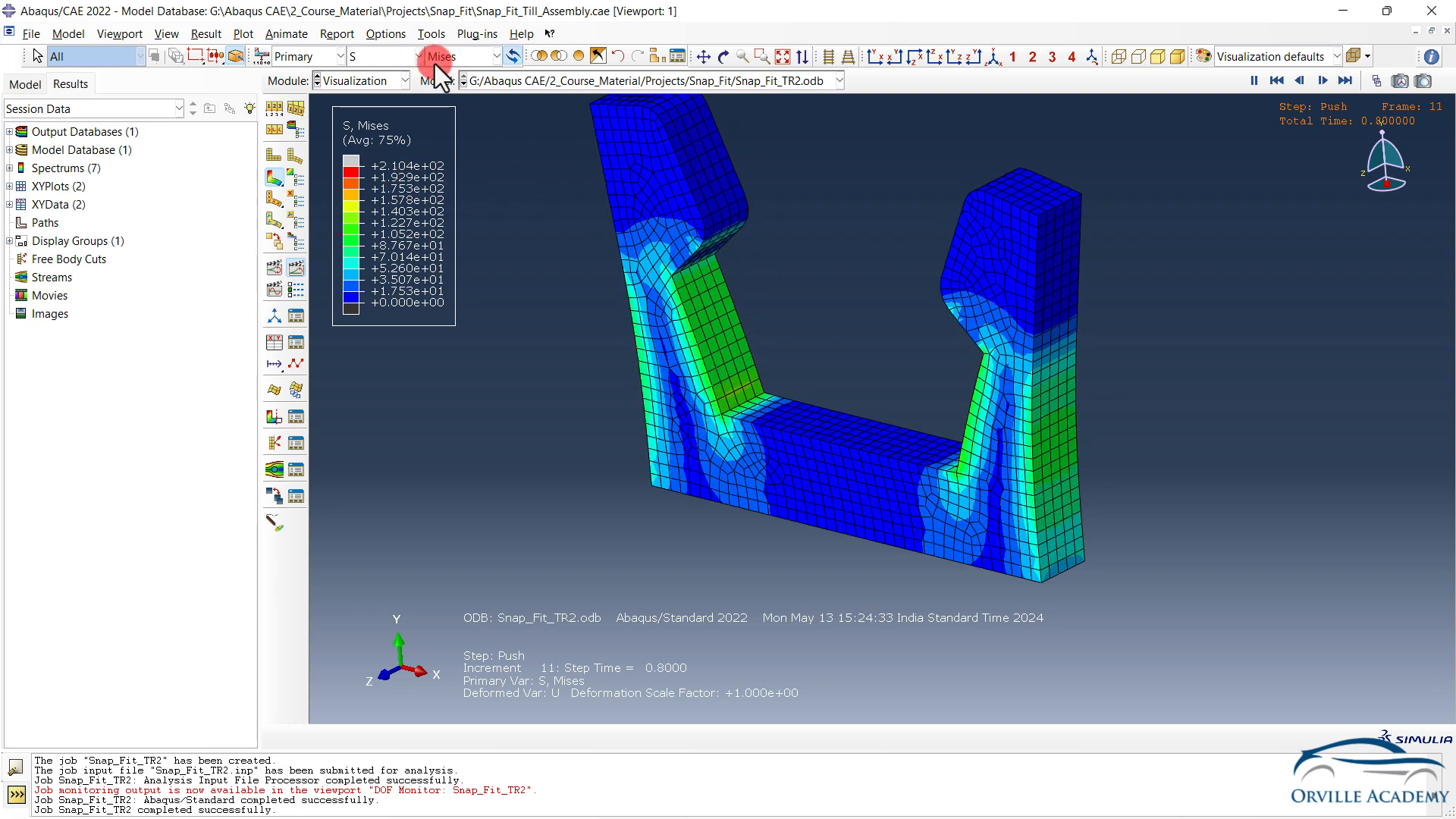
Turn on Show location for the contour maximum and inspect the marked point on the lower part
left_click(402, 33)
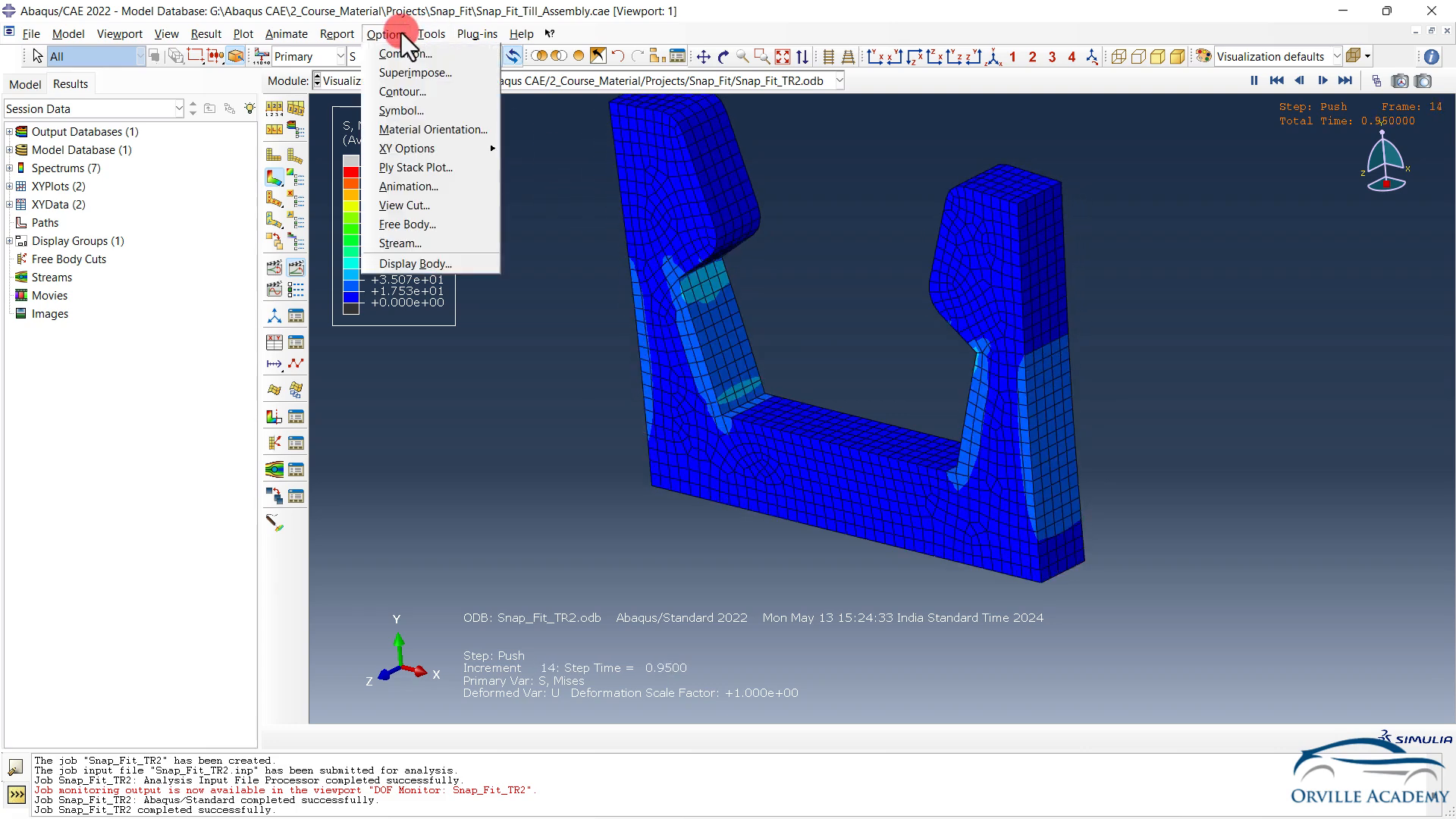
left_click(398, 84)
left_click(461, 263)
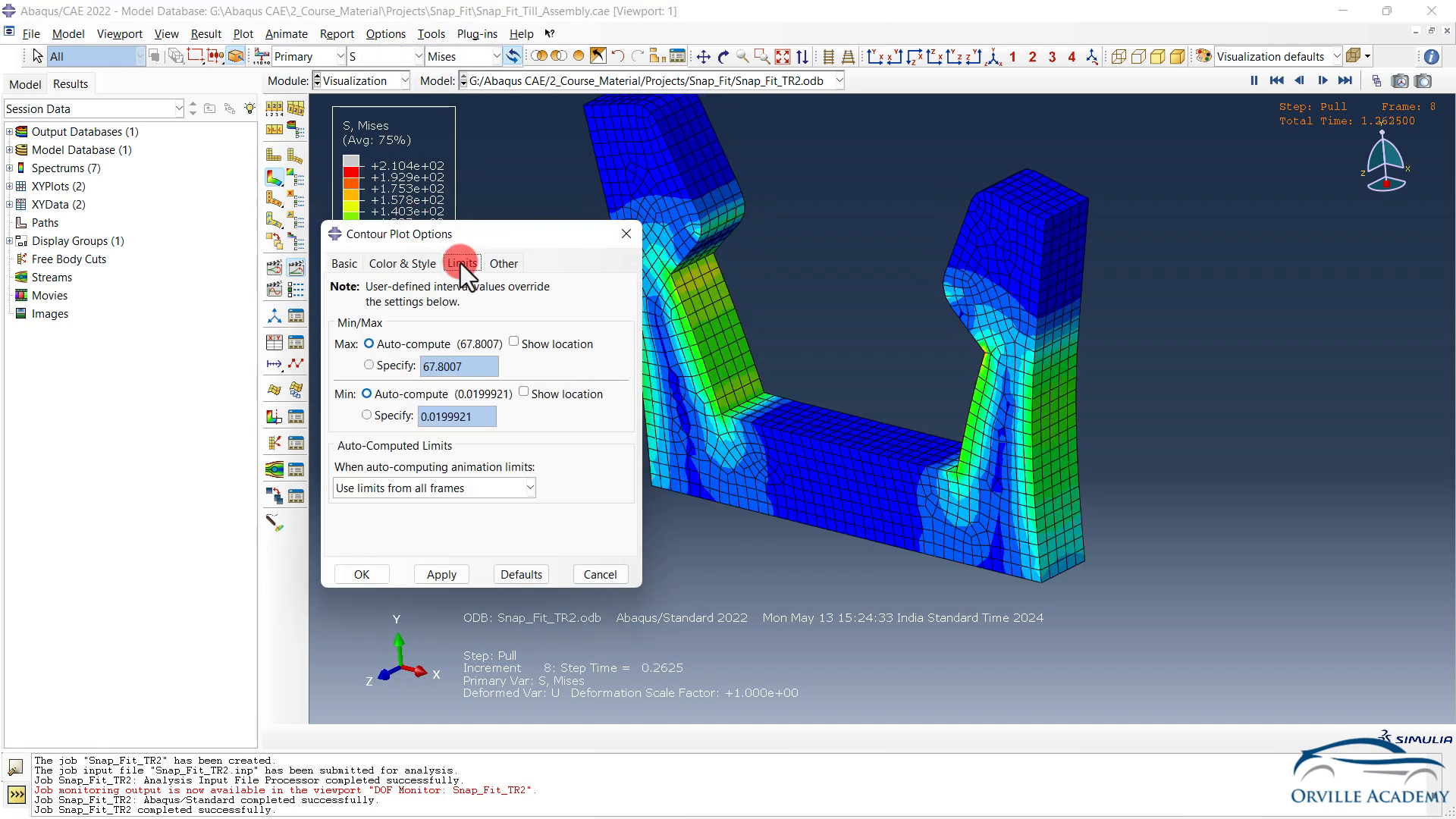
left_click(529, 346)
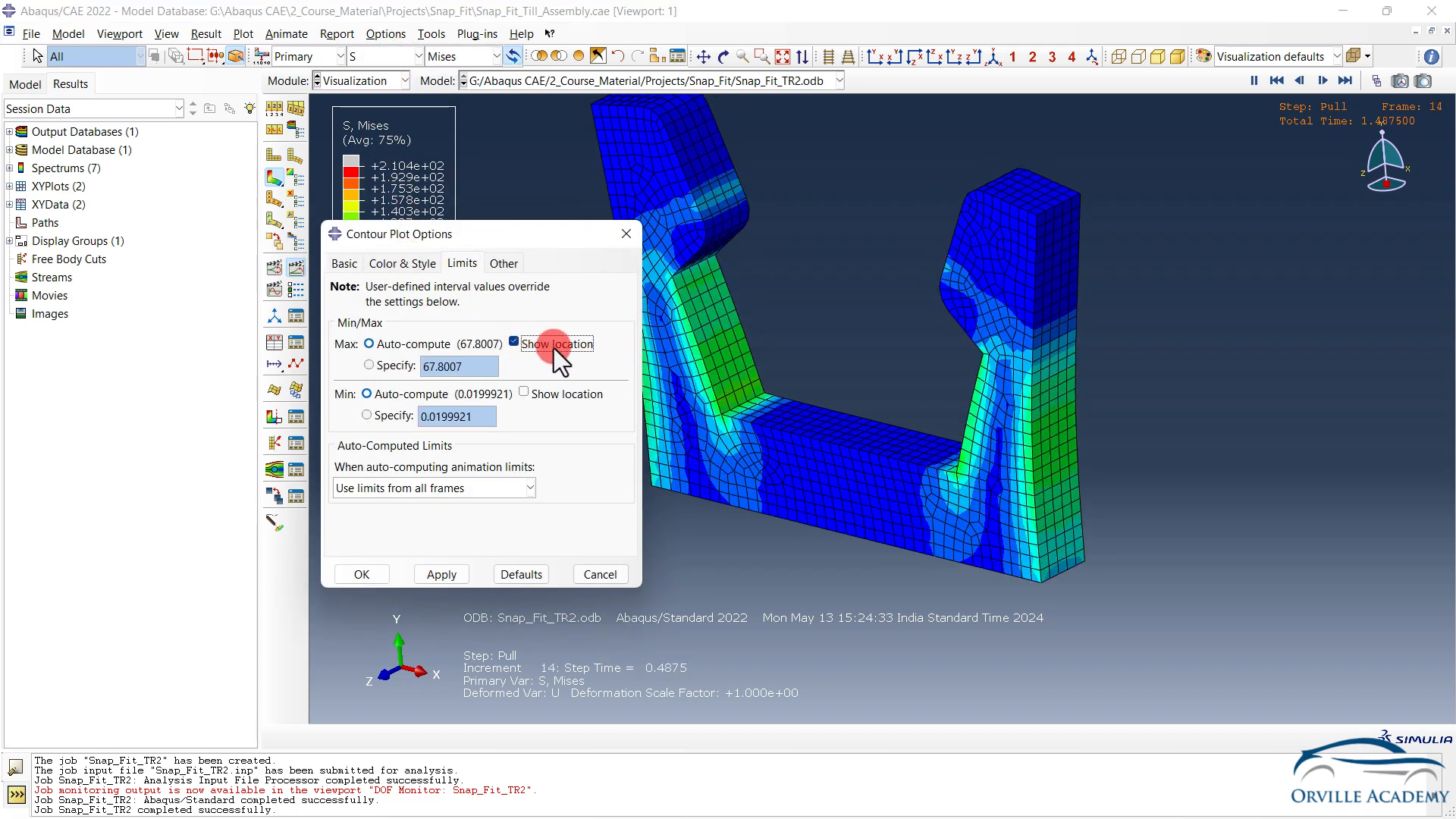
left_click(437, 576)
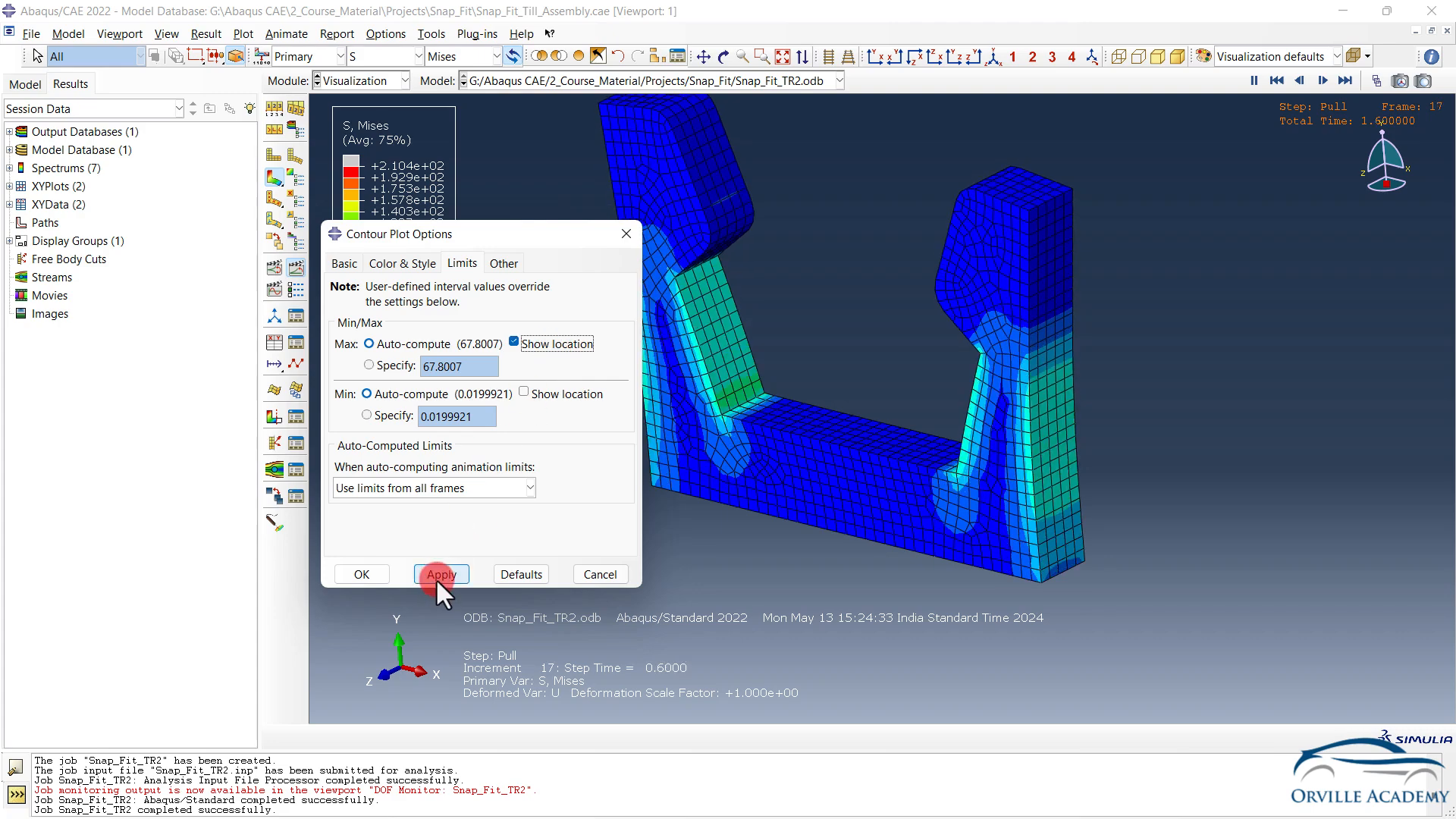
left_click(346, 570)
left_click_drag(1026, 532, 902, 329, "ctrl+alt")
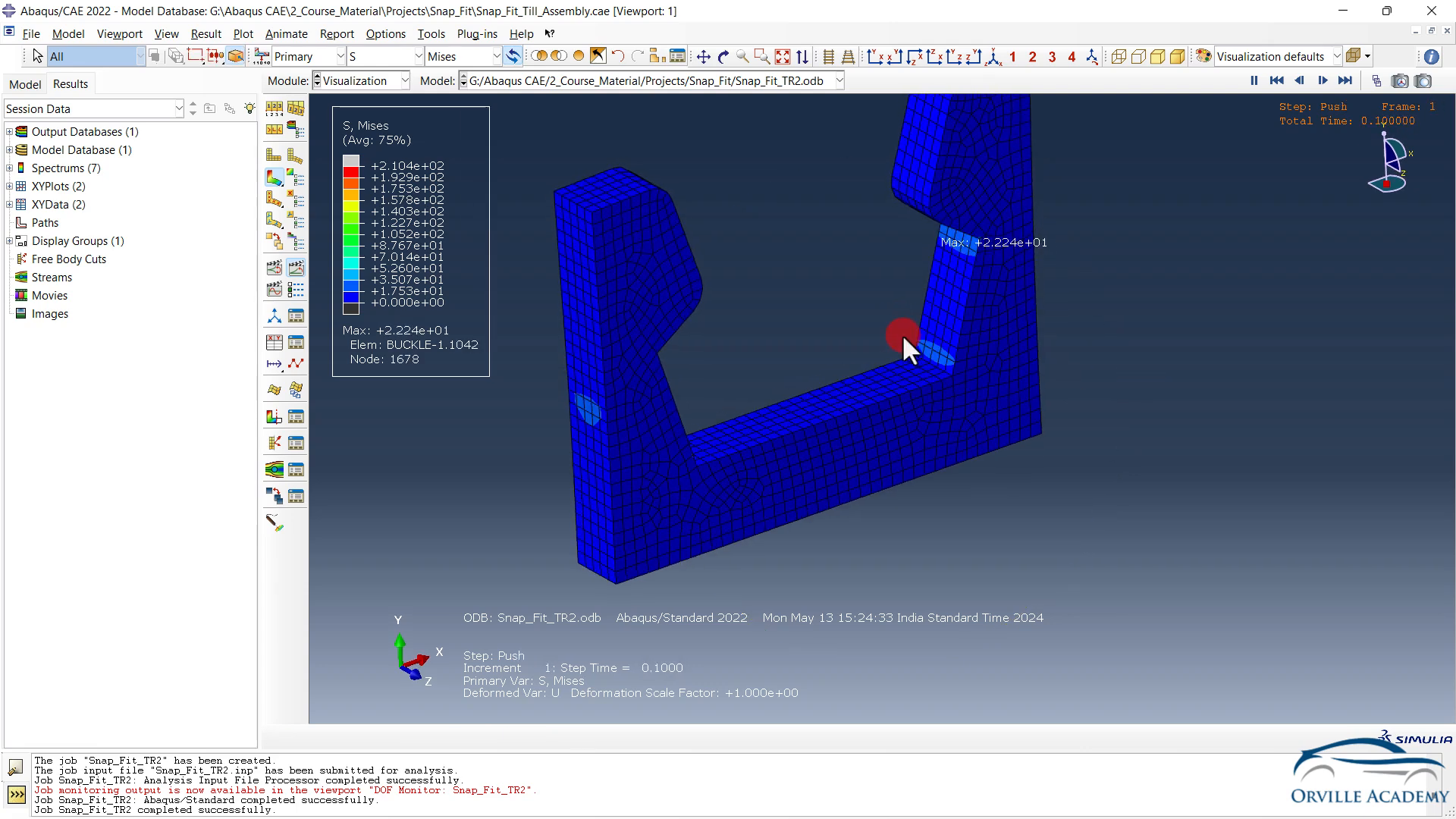
Stop the animation and show the lower part's Mises stress at the last Push frame, increment 15, inspecting it from several angles
left_click_drag(934, 458, 936, 393, "ctrl+alt")
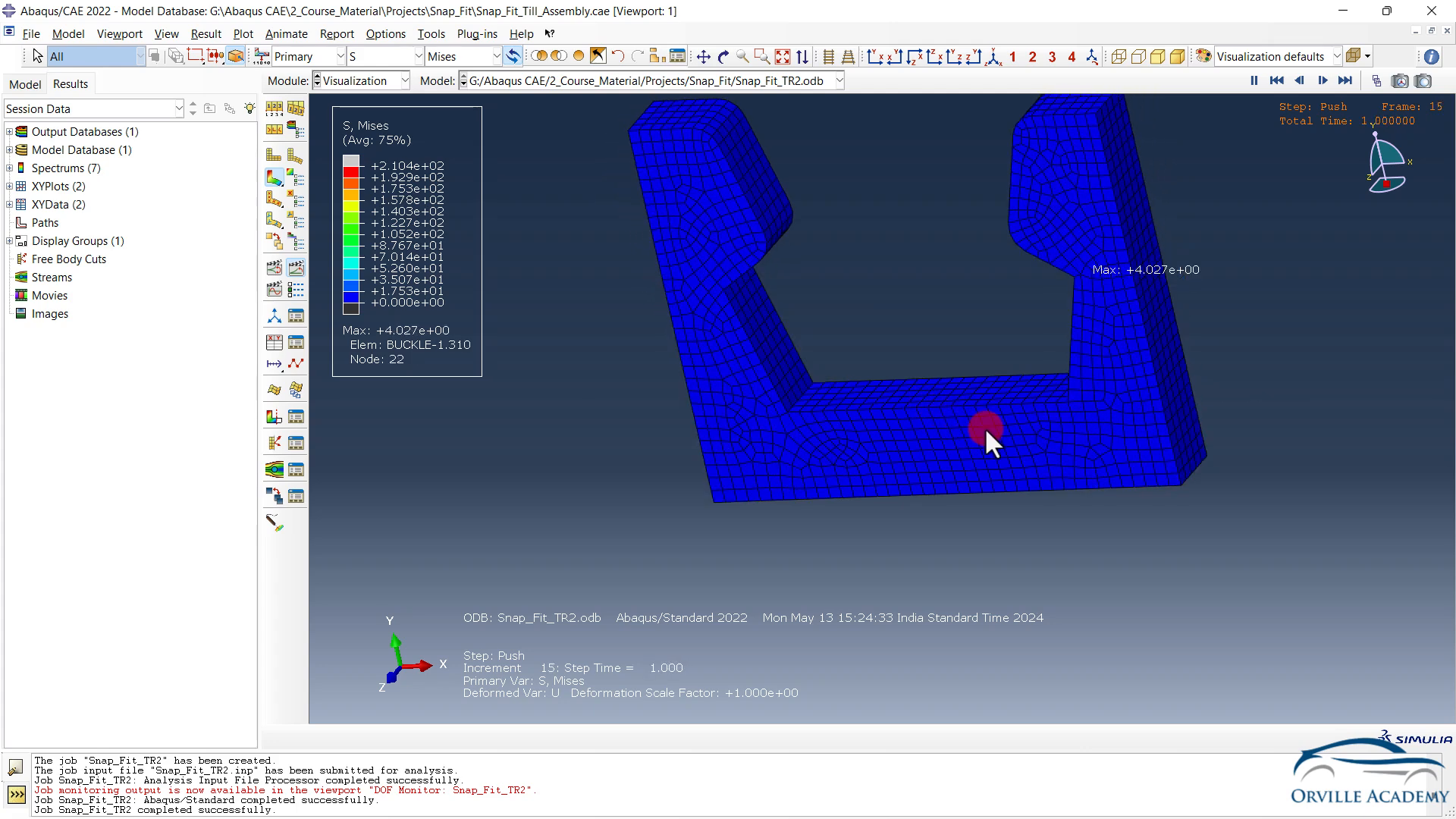
left_click(301, 270)
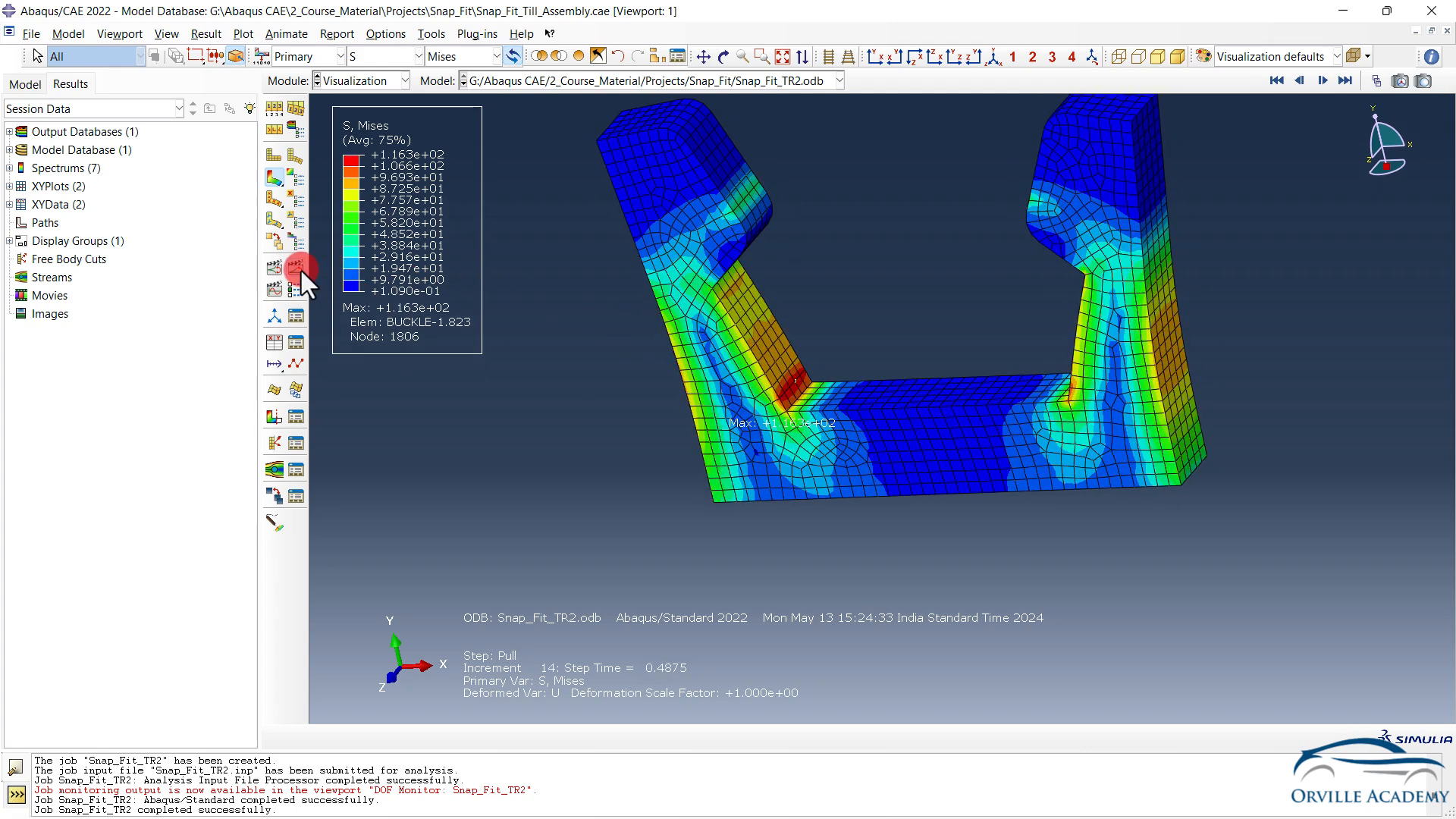
left_click(207, 34)
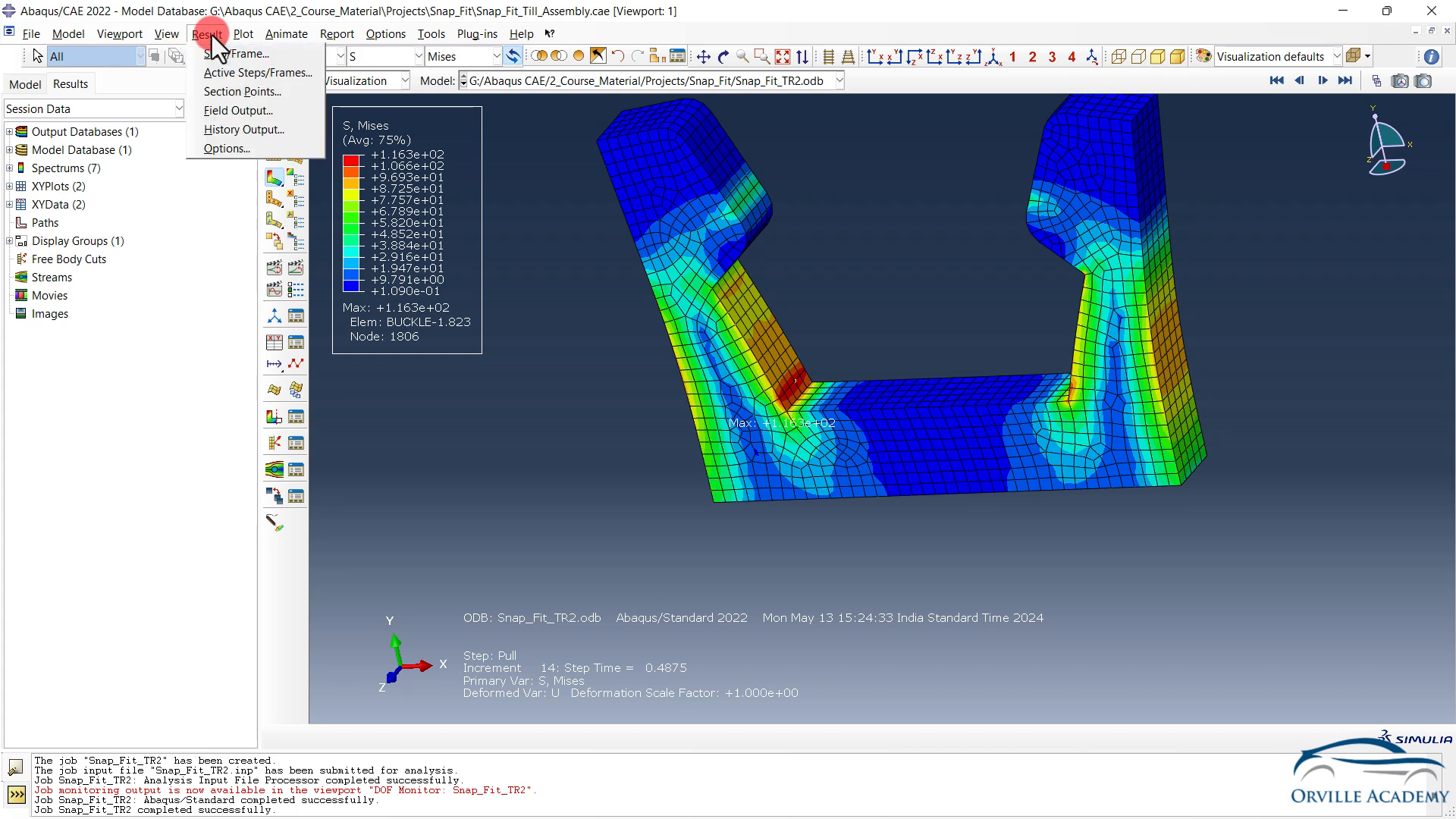
left_click(212, 53)
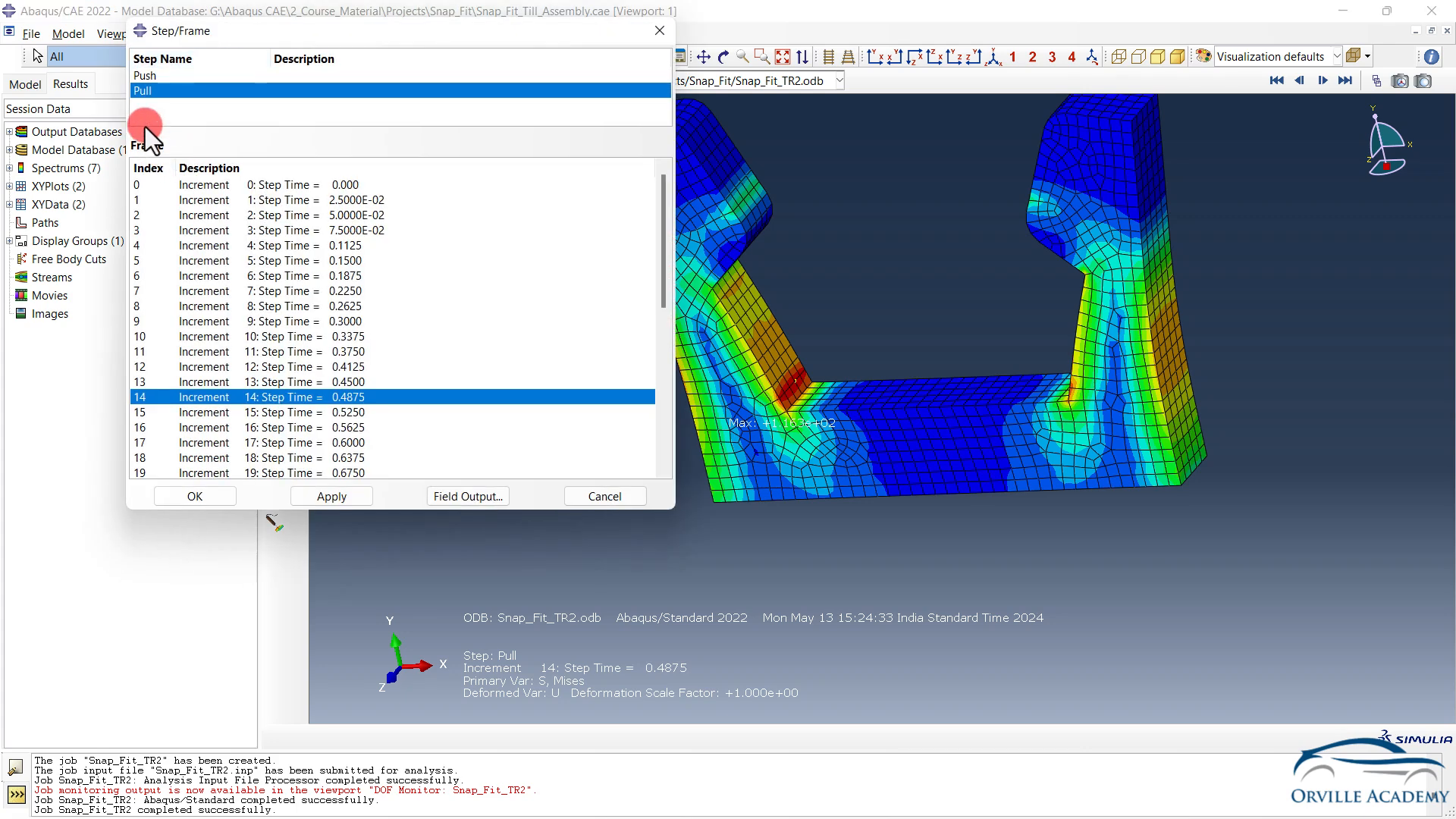
left_click(146, 75)
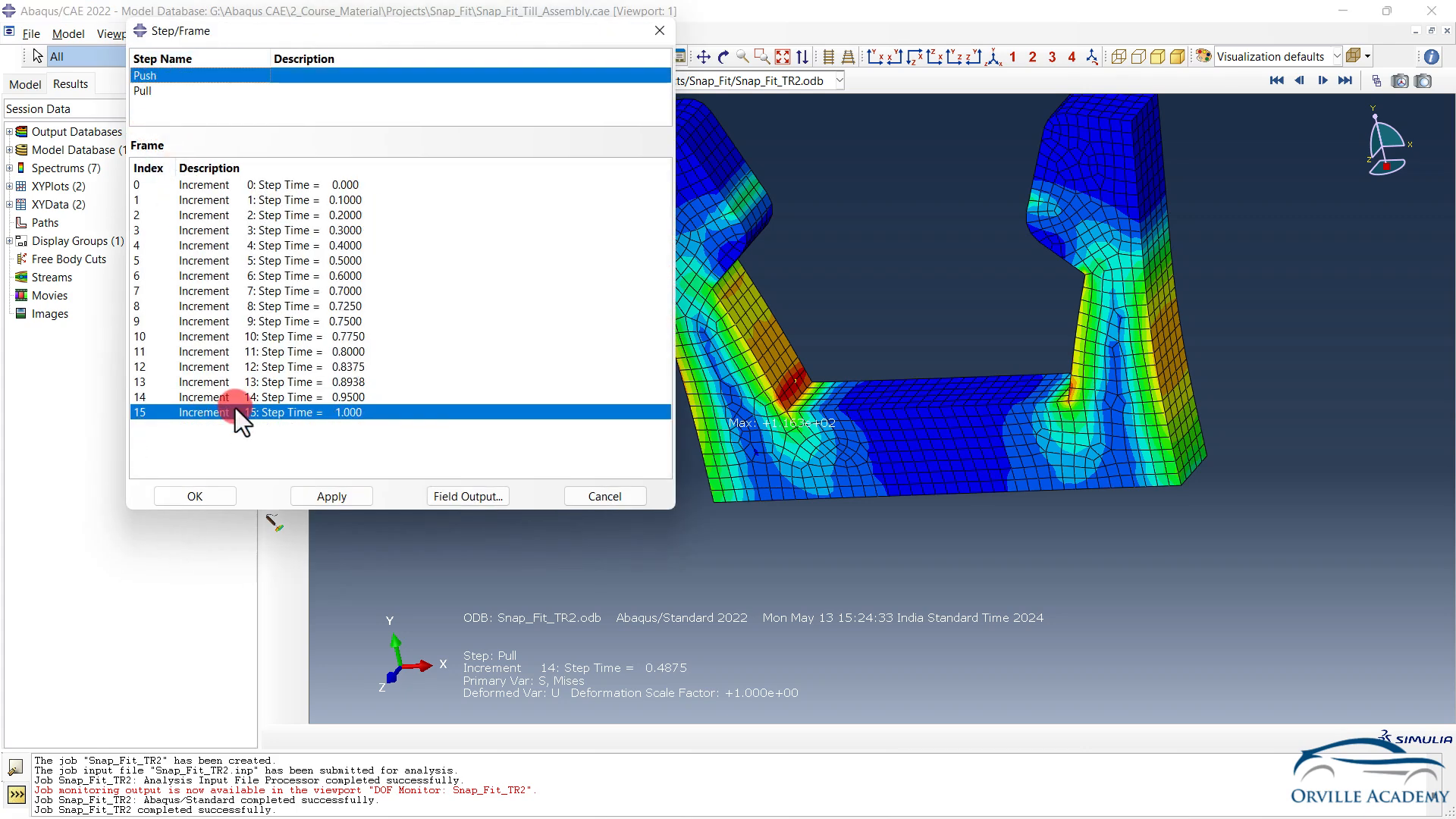
left_click(318, 494)
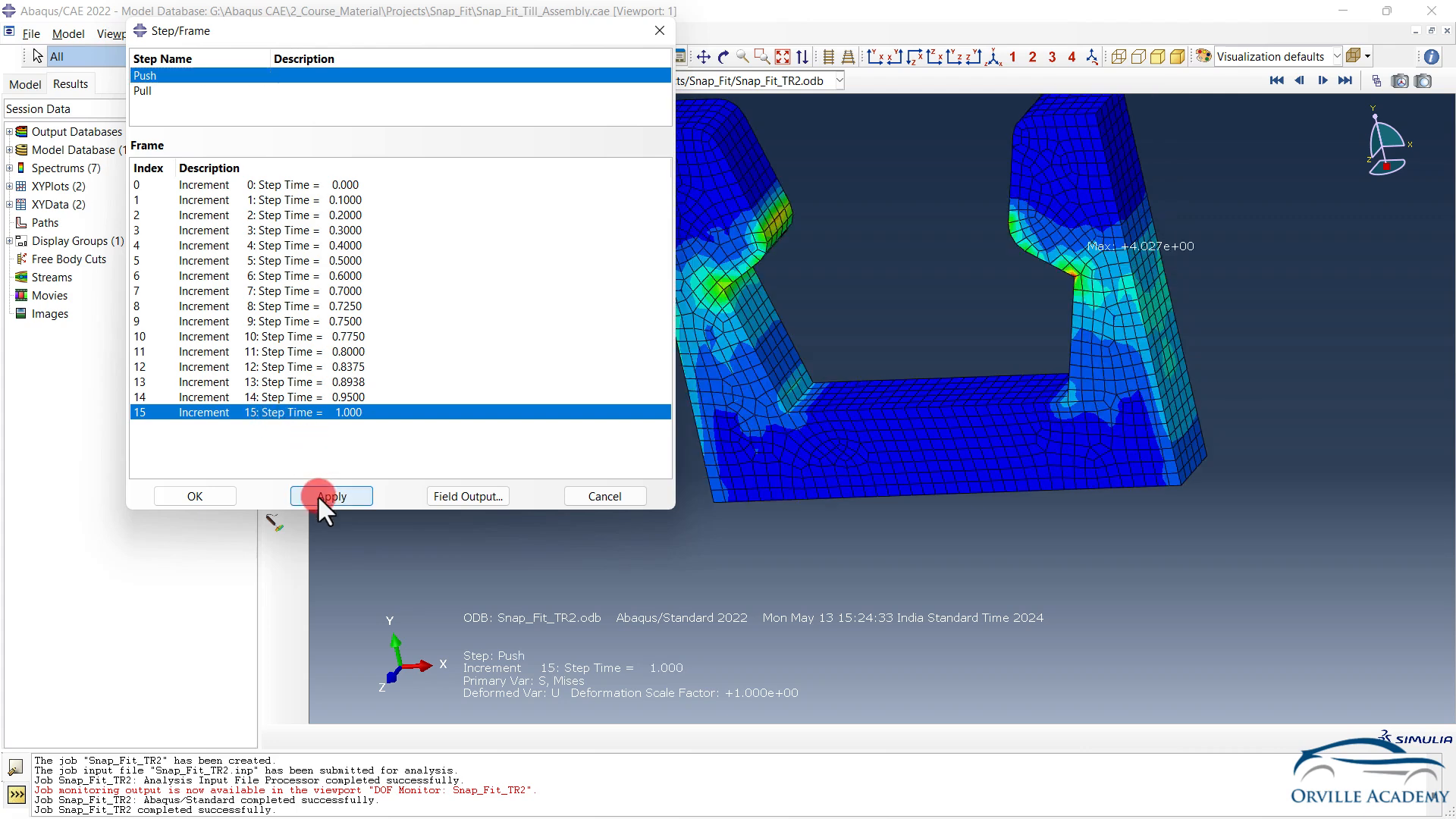
left_click(199, 497)
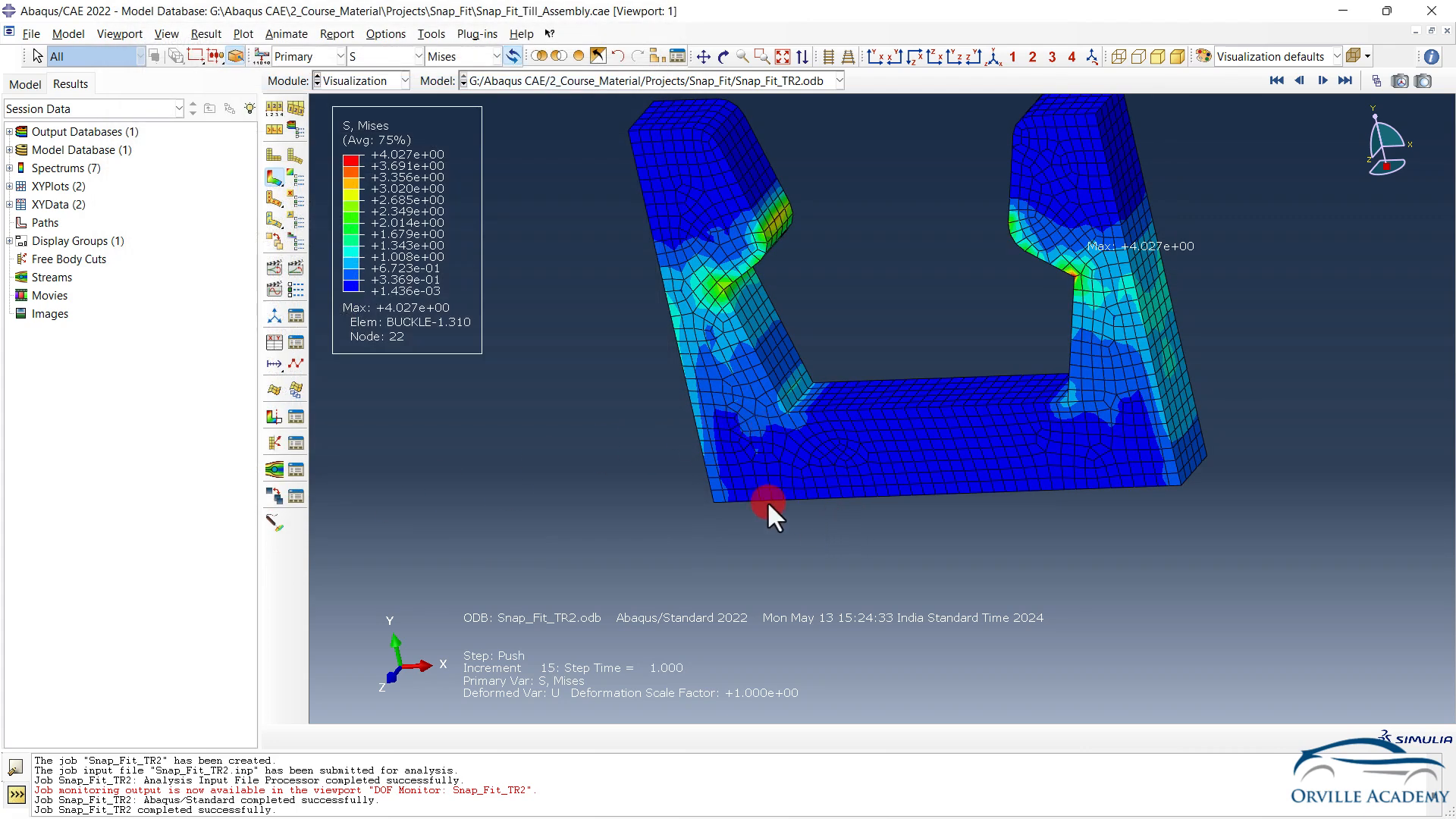
left_click_drag(887, 491, 984, 285, "ctrl+alt")
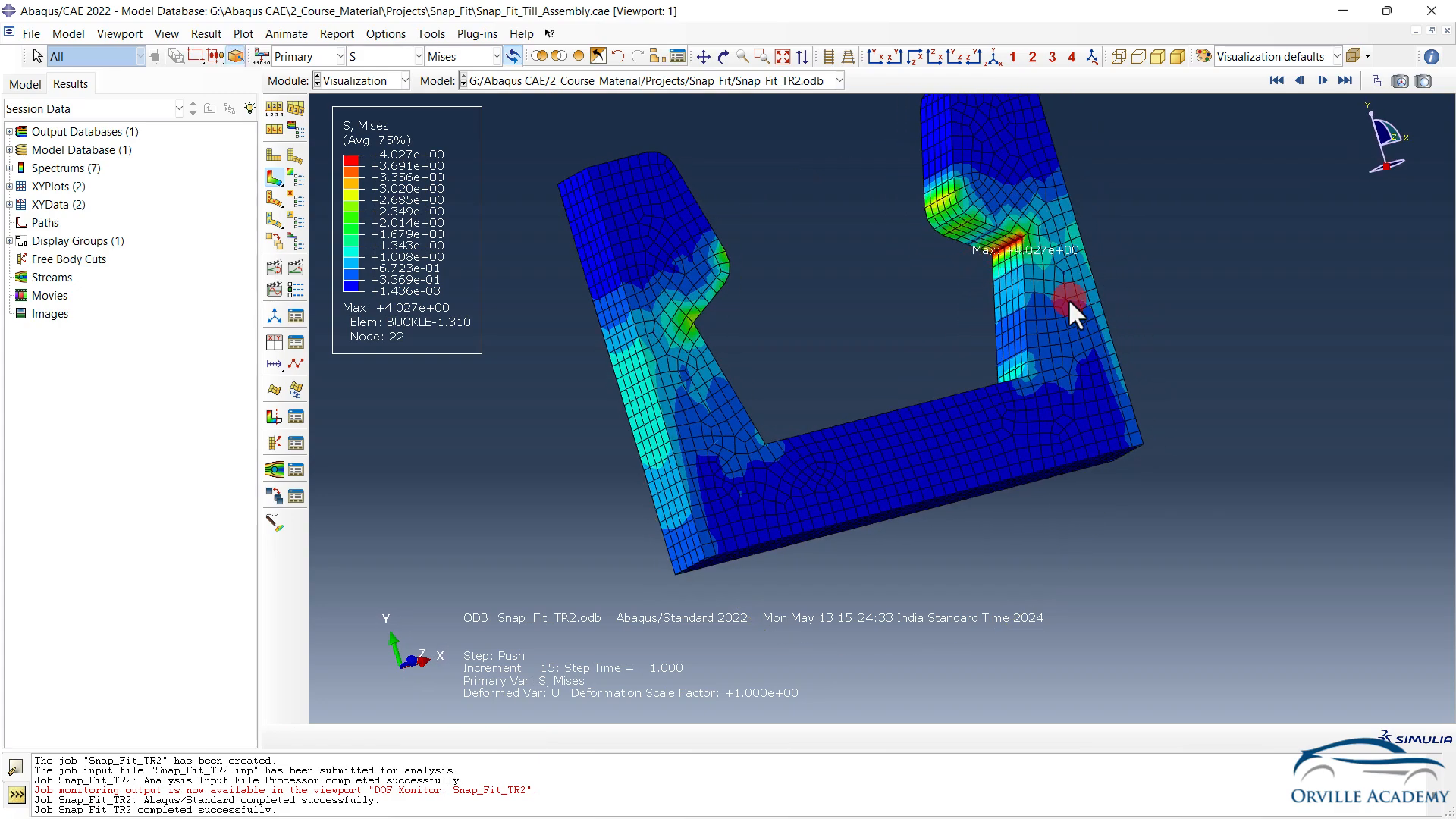
left_click_drag(1072, 417, 781, 471, "ctrl+alt")
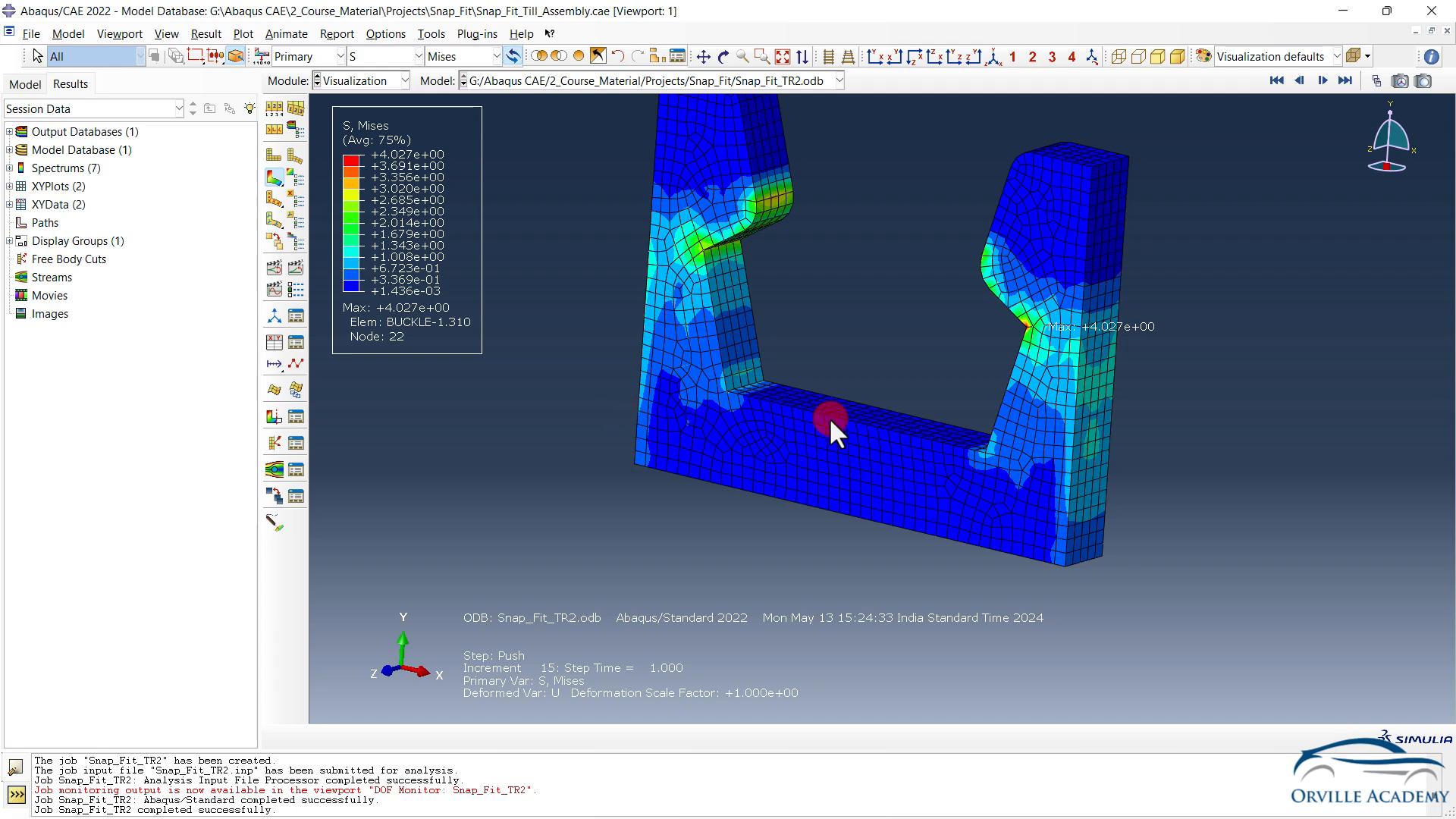
left_click_drag(708, 425, 864, 486, "ctrl+alt")
Switch the display from the lower buckle to the upper insert part and play the time-history animation of its Mises stress
left_click(599, 56)
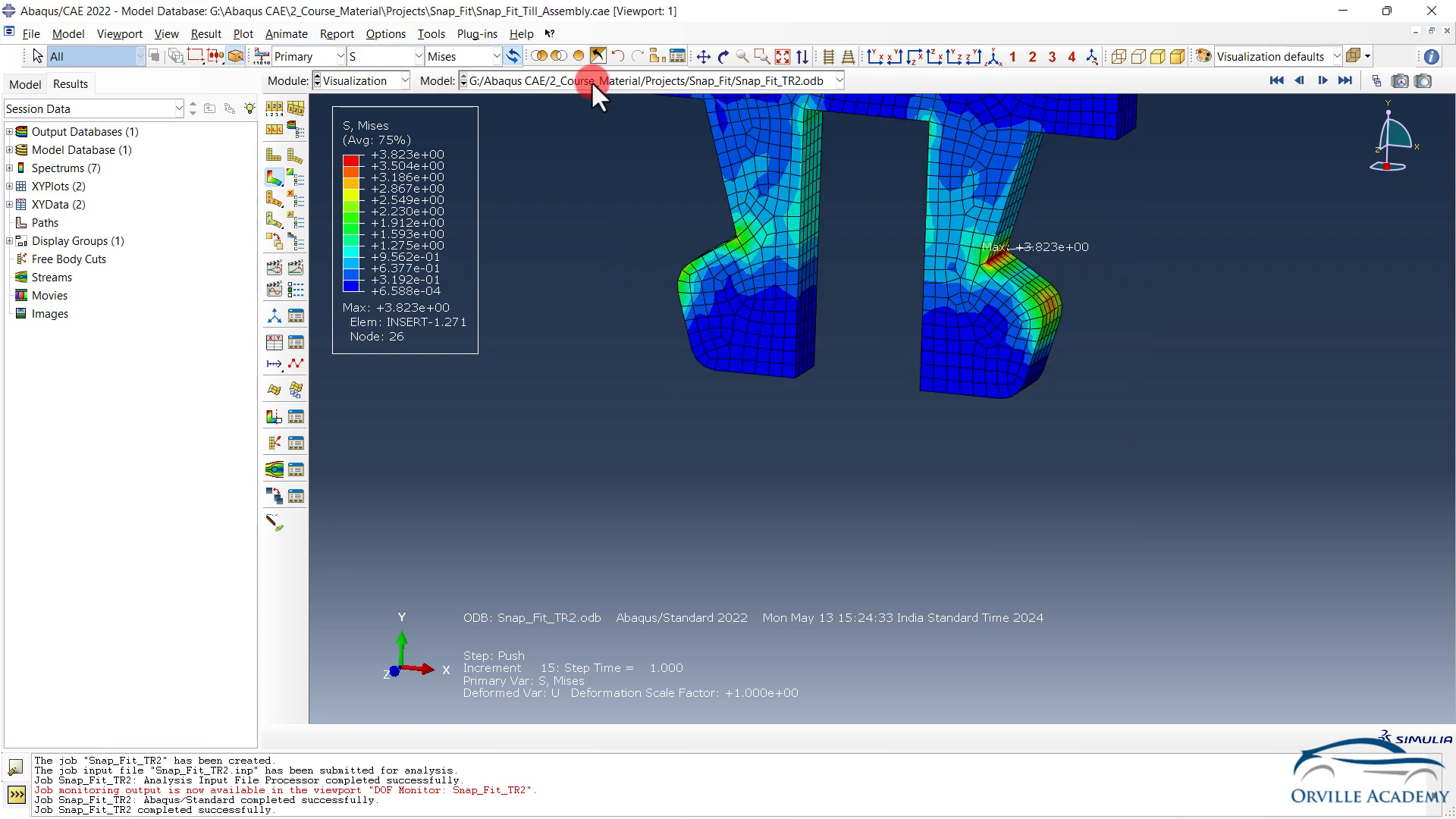
middle_click_drag(767, 197, 721, 317, "ctrl+alt")
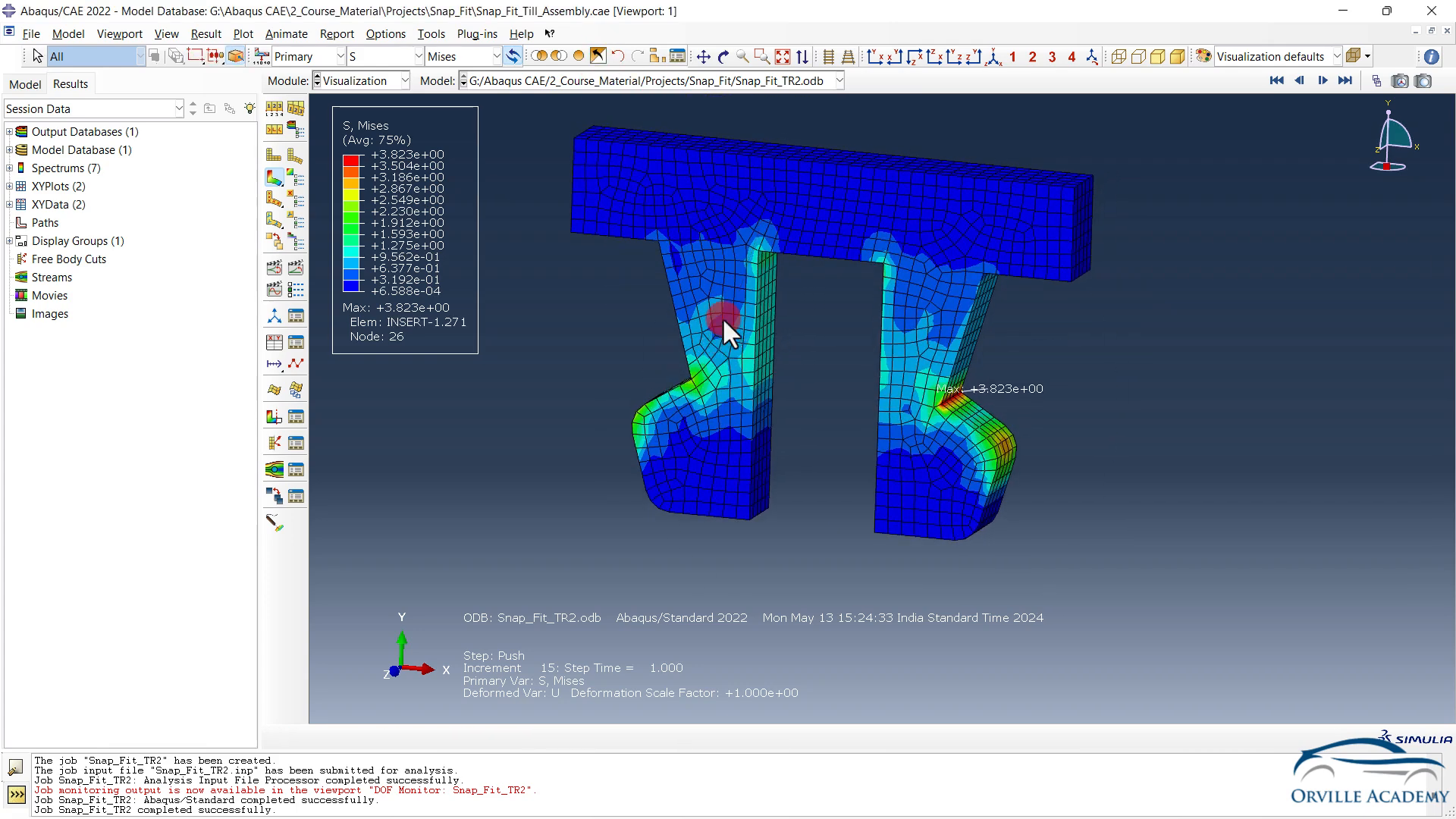
left_click(296, 267)
scroll(784, 443, "up", 2)
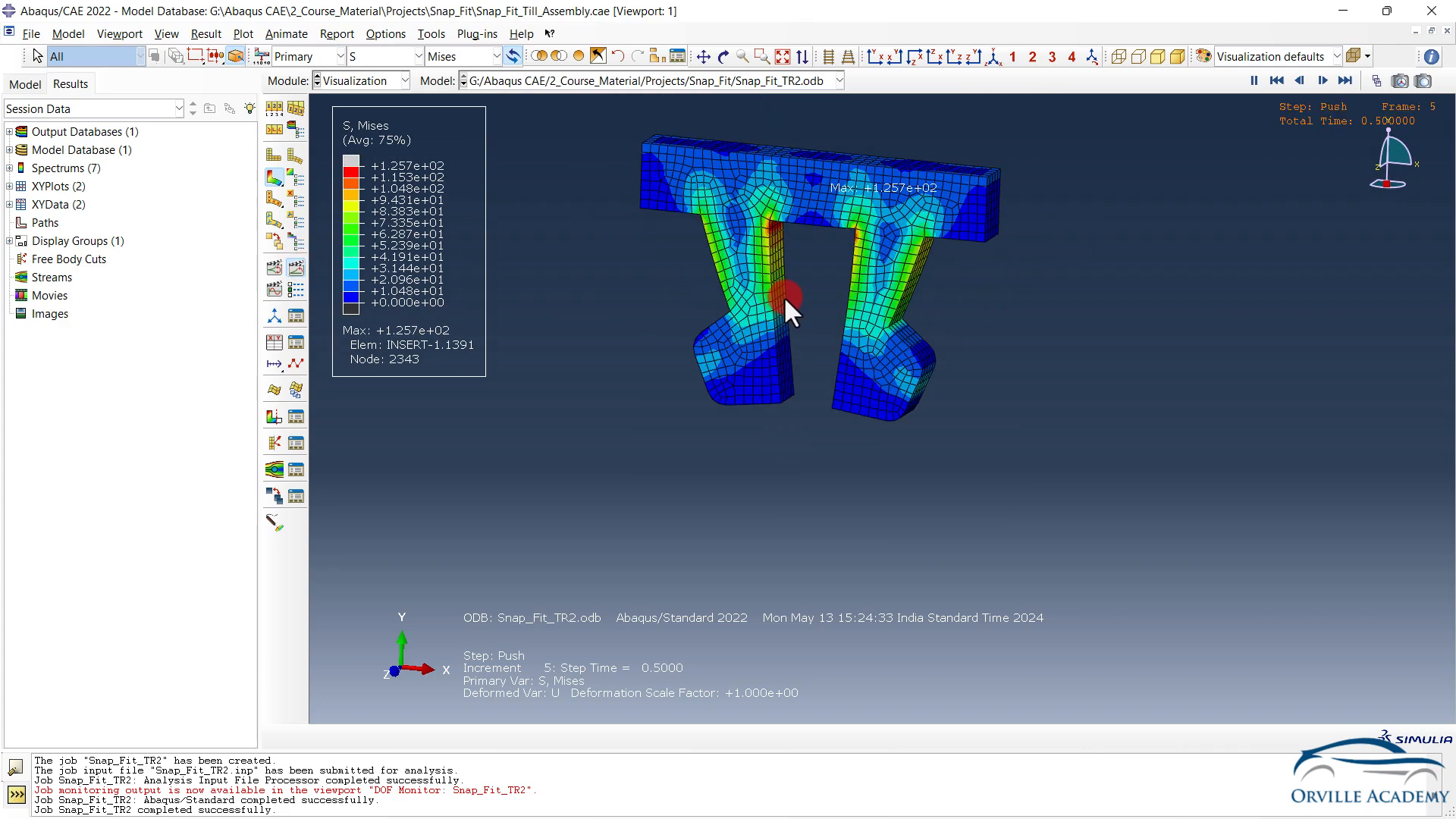
left_click_drag(784, 296, 899, 467, "ctrl+alt")
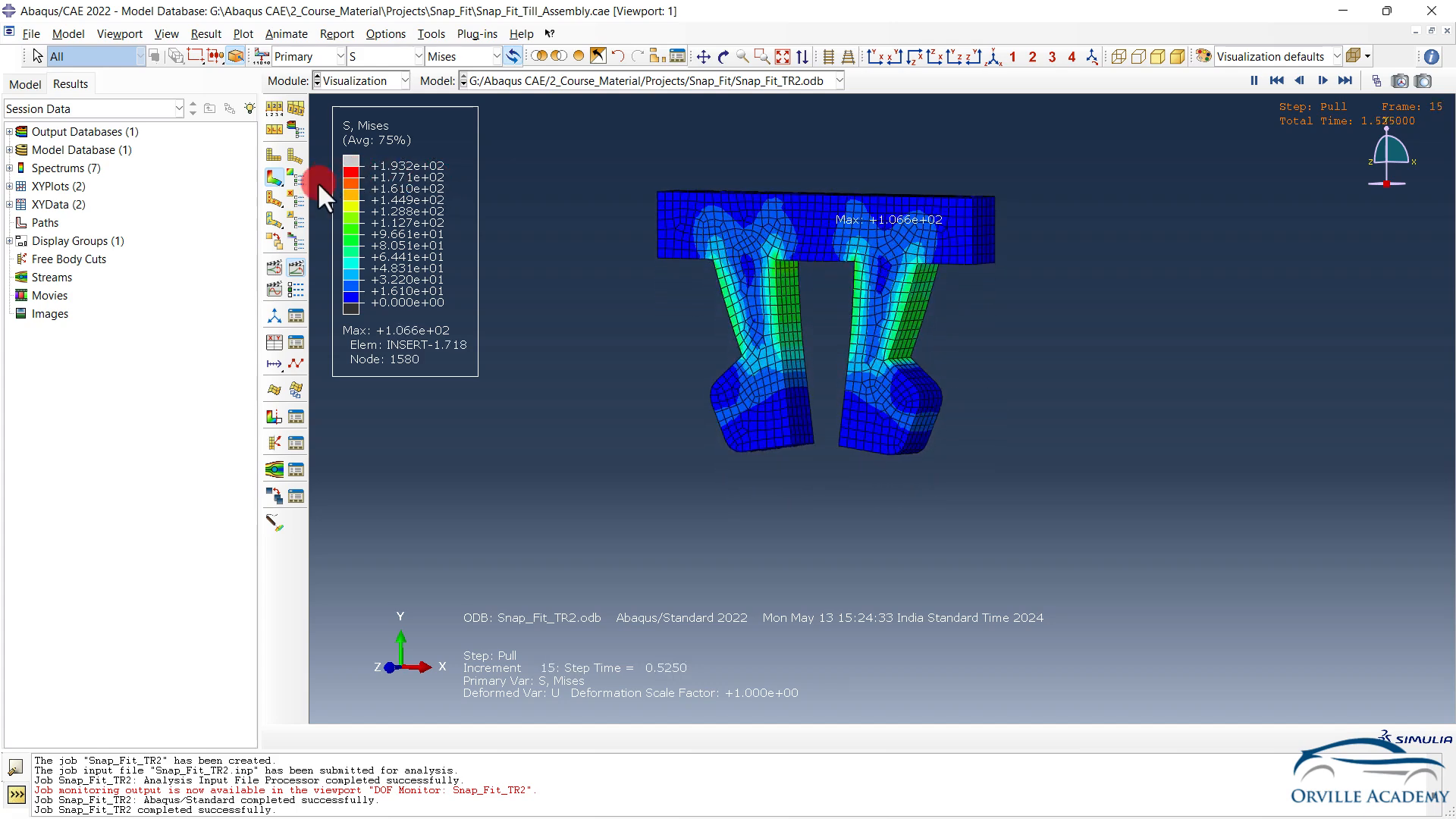
Stop the animation and step the upper part's Mises stress results through the Pull step, ending at its last frame, increment 43
left_click(295, 264)
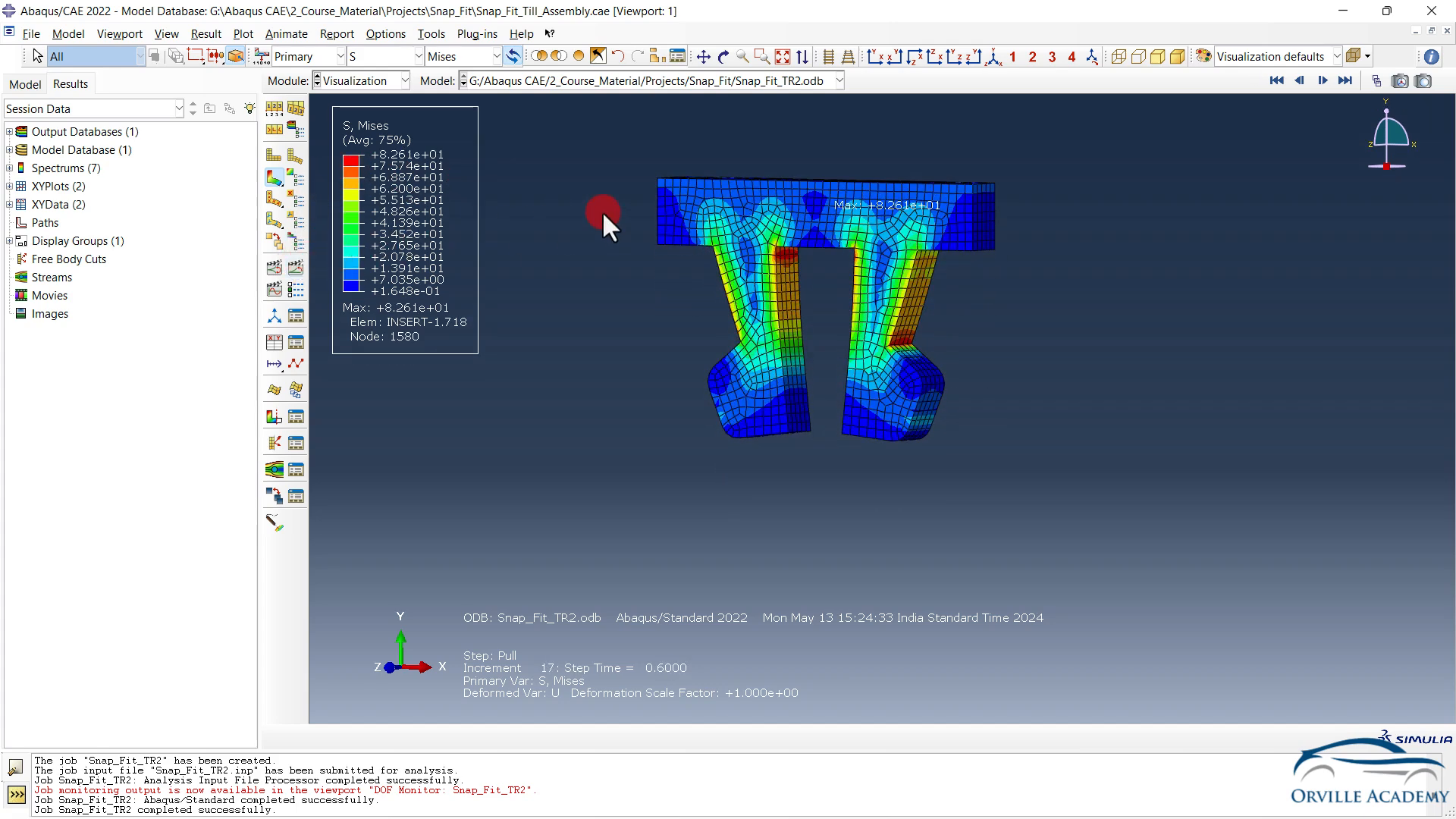
left_click(1314, 78)
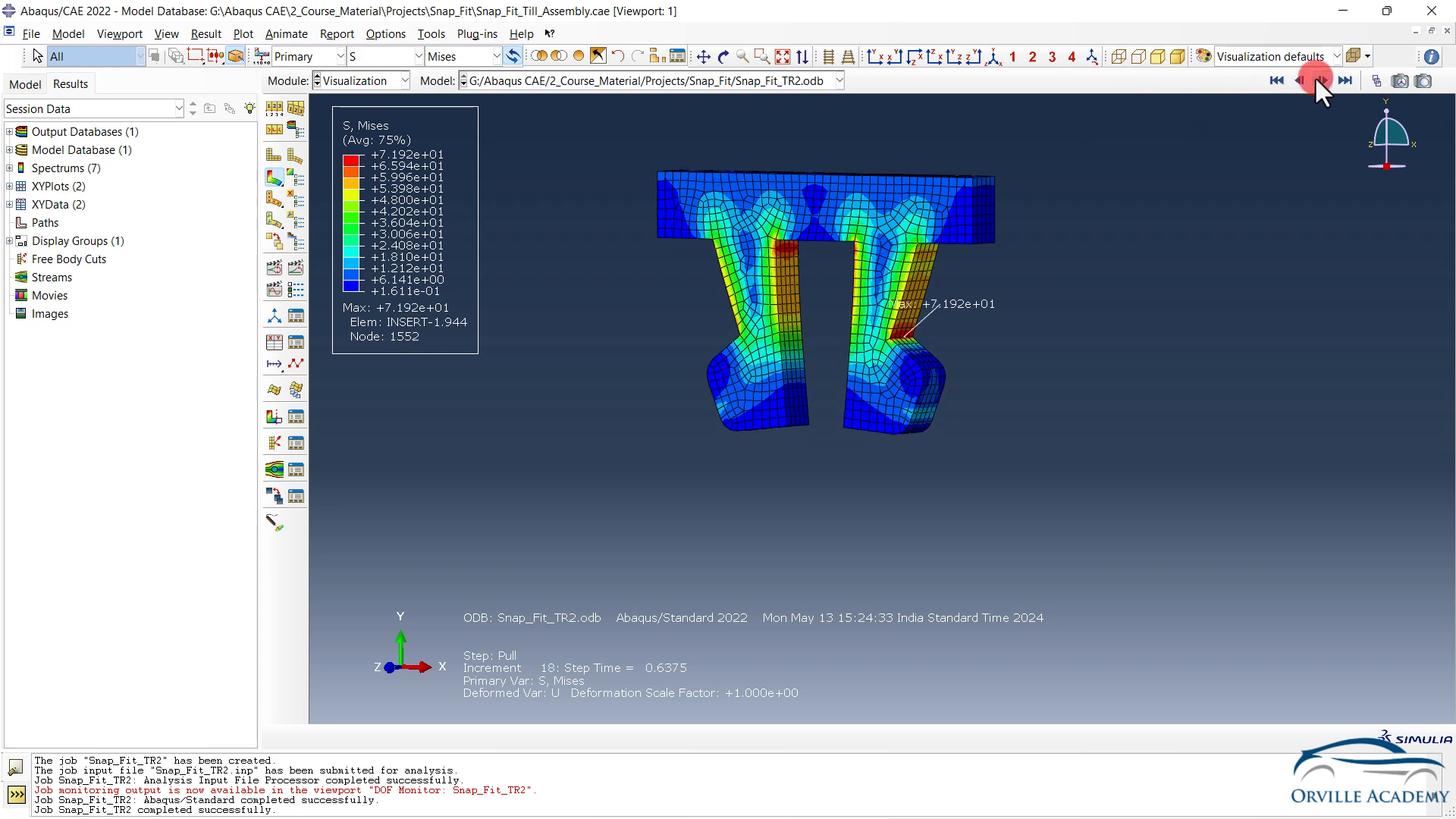
left_click(1314, 79)
left_click(1314, 79)
left_click(1314, 79)
left_click(1314, 79)
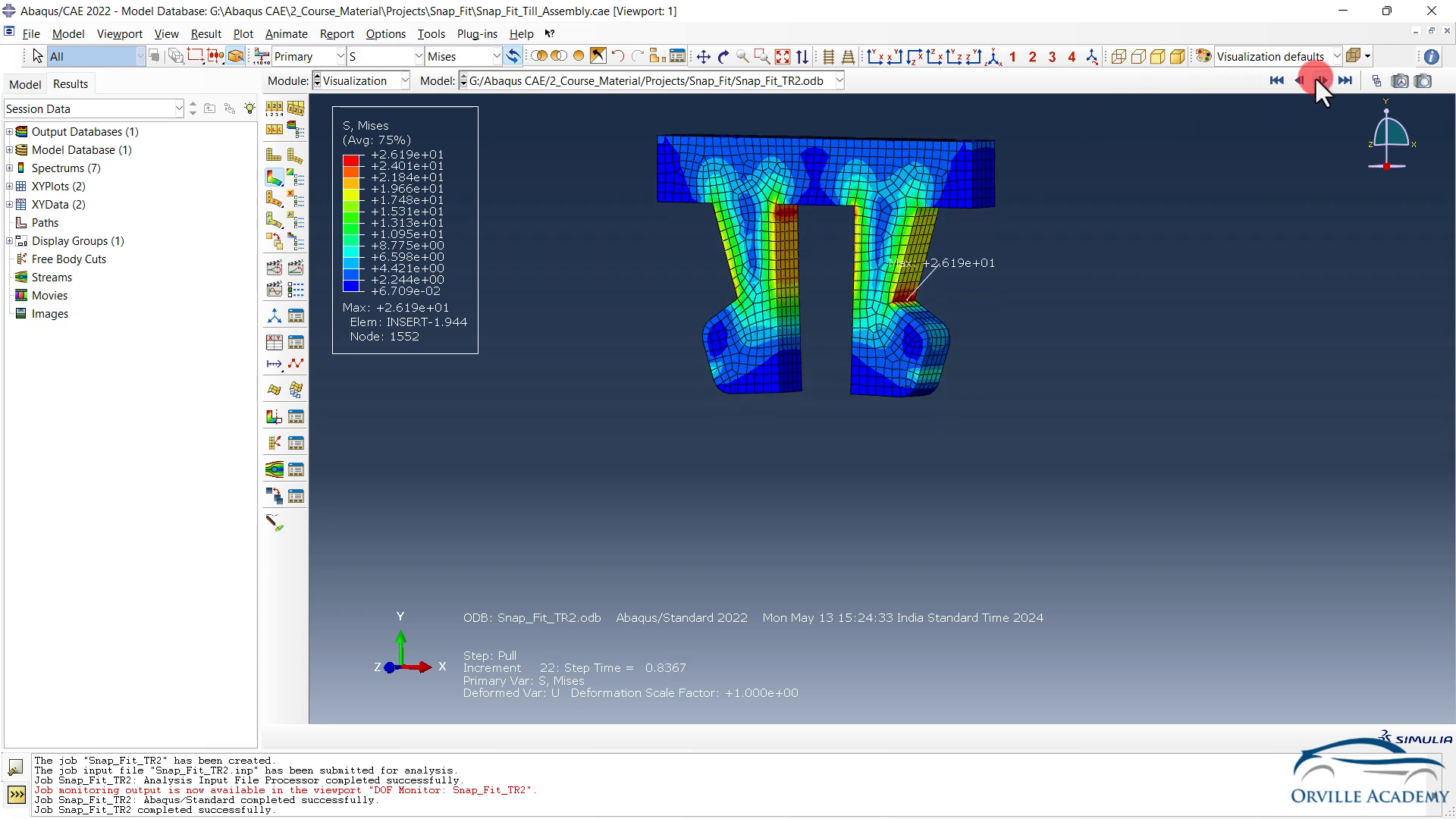
left_click(1314, 79)
left_click(1320, 81)
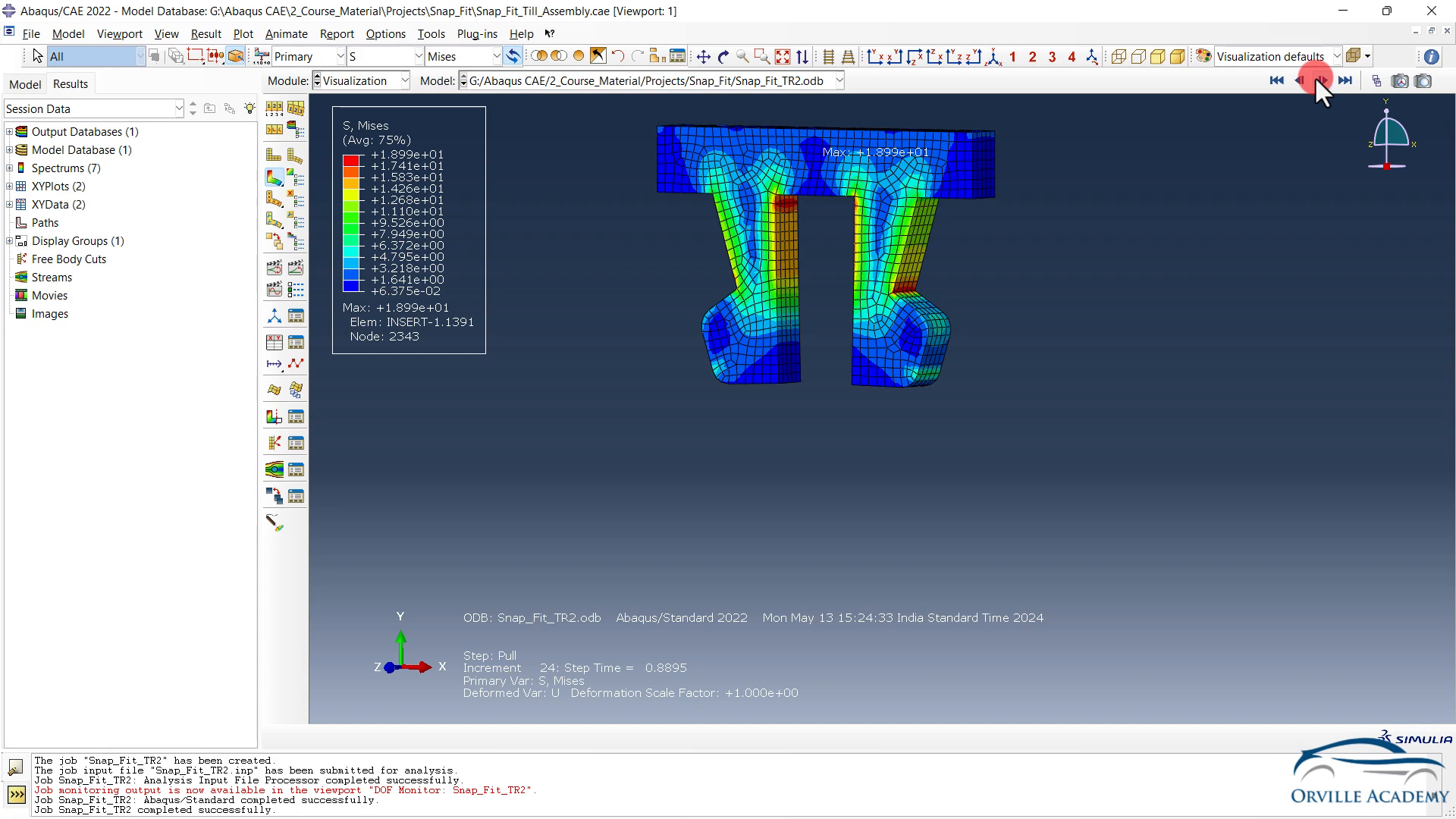
left_click(1299, 79)
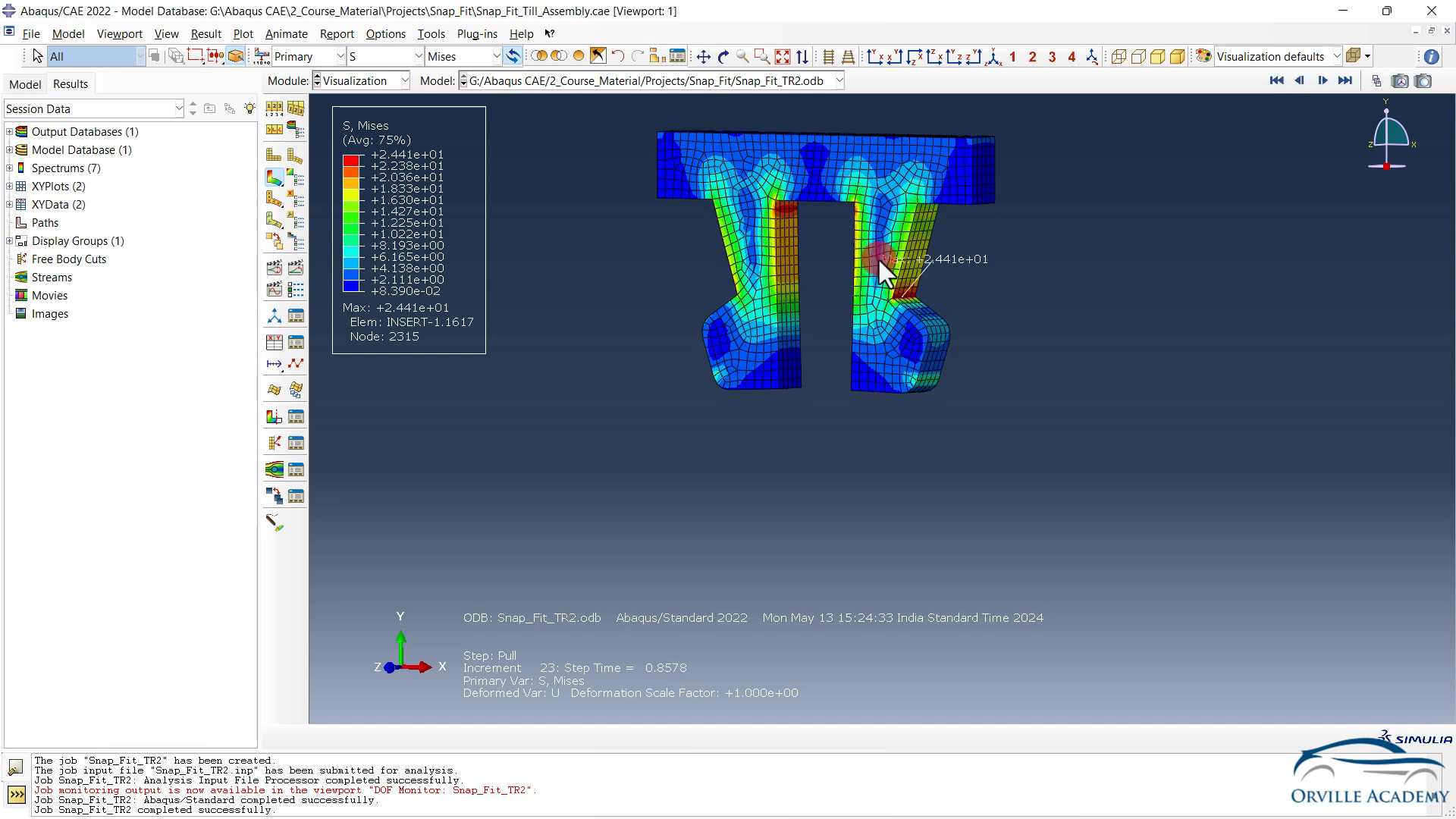
mouse_move(848, 341)
left_mouse_down()
mouse_move(871, 284)
mouse_move(895, 326)
left_mouse_up()
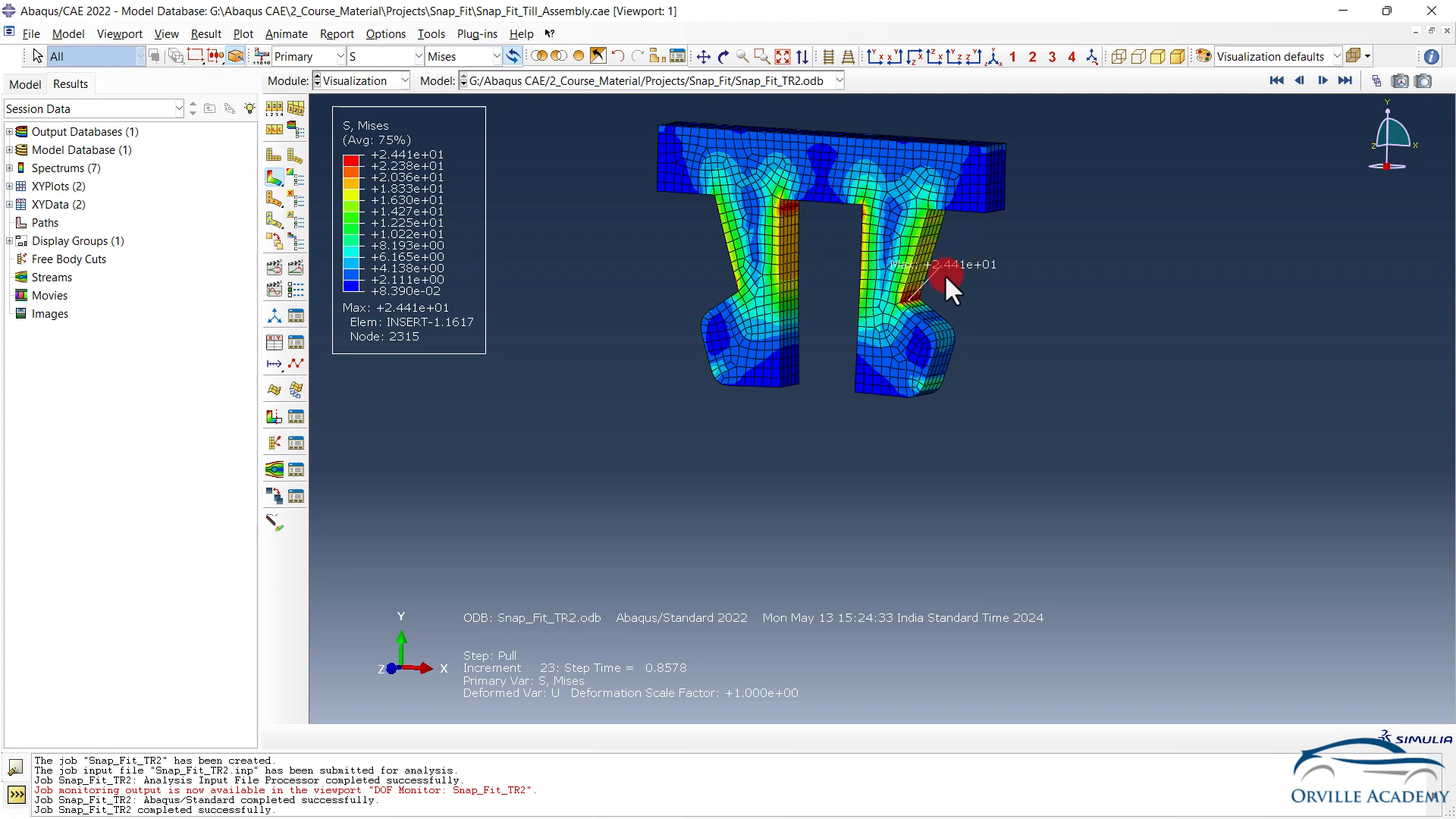
left_click(1320, 80)
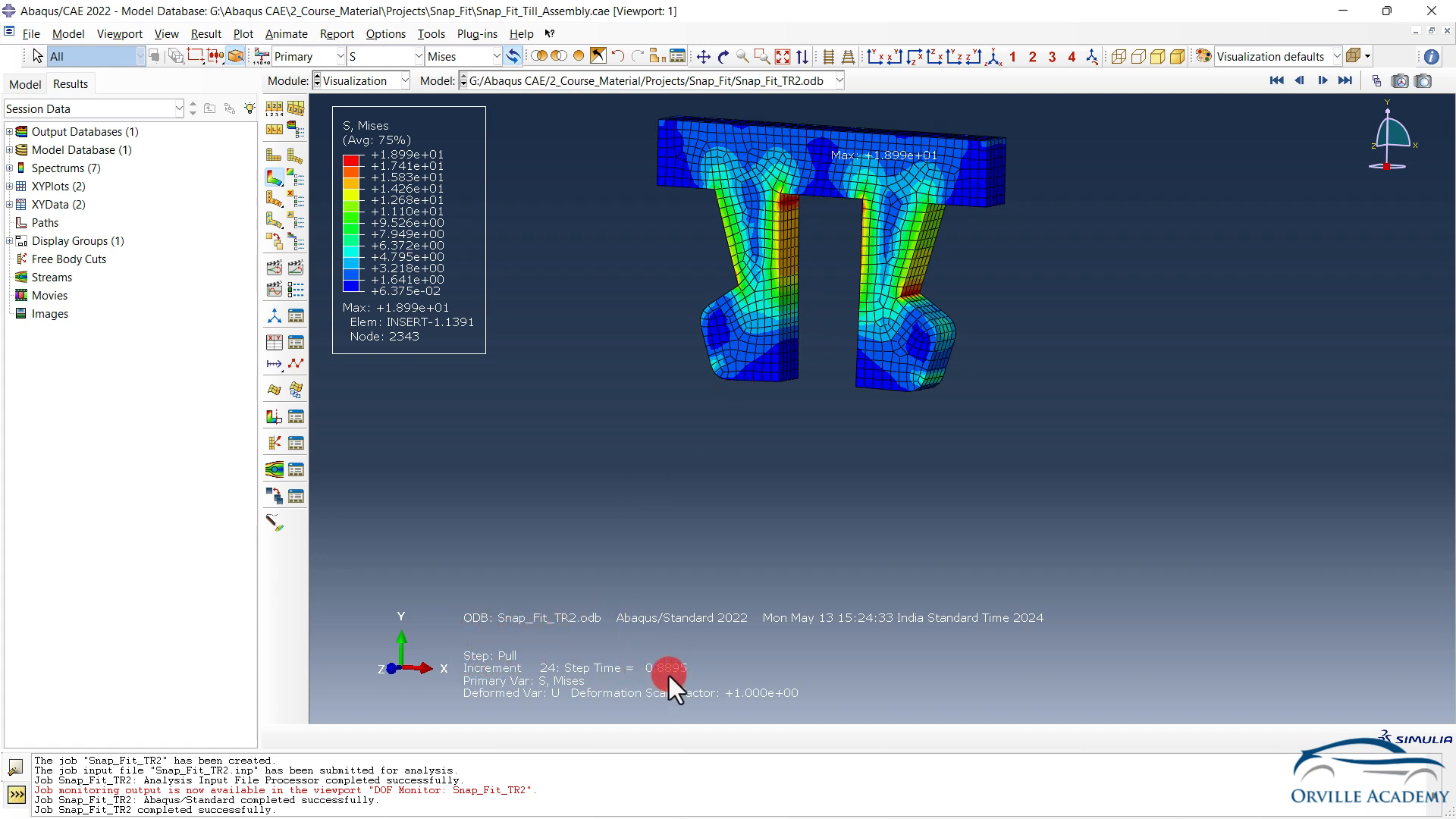
left_click(1343, 80)
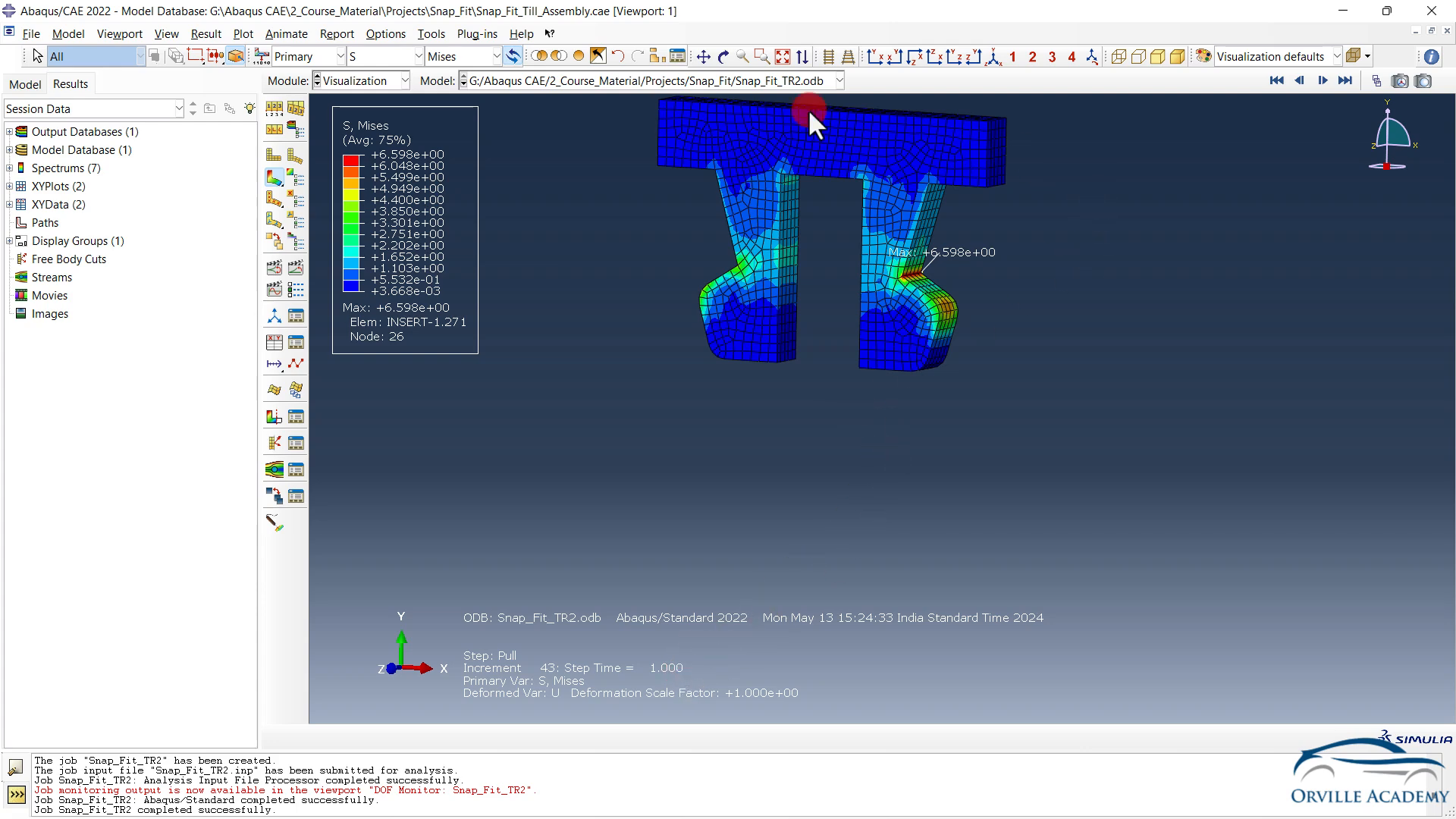
Return the results to the Push step at increment 0 and advance through the frames to the start of the Pull step
left_click(203, 35)
left_click(205, 52)
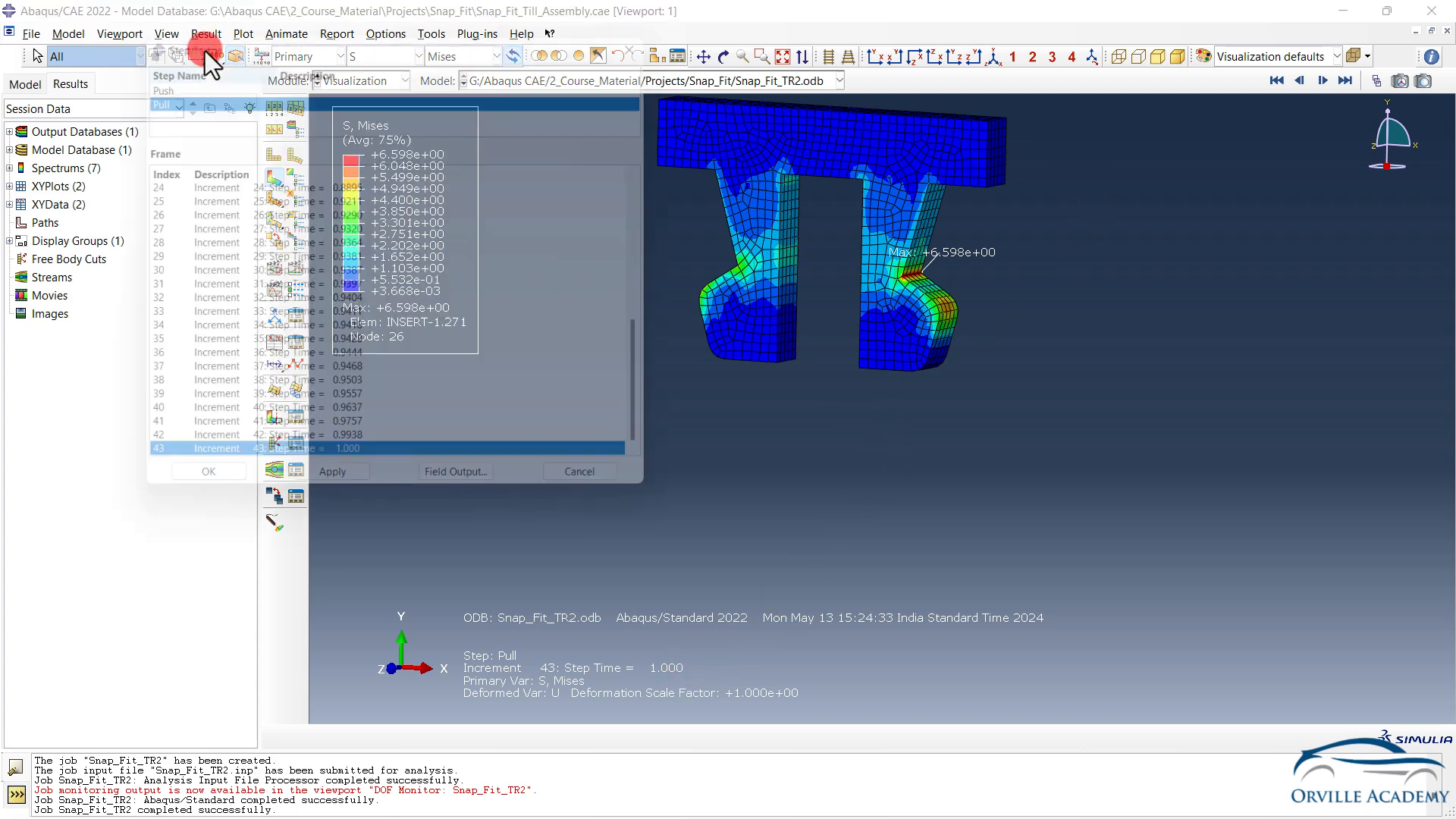
left_click(167, 76)
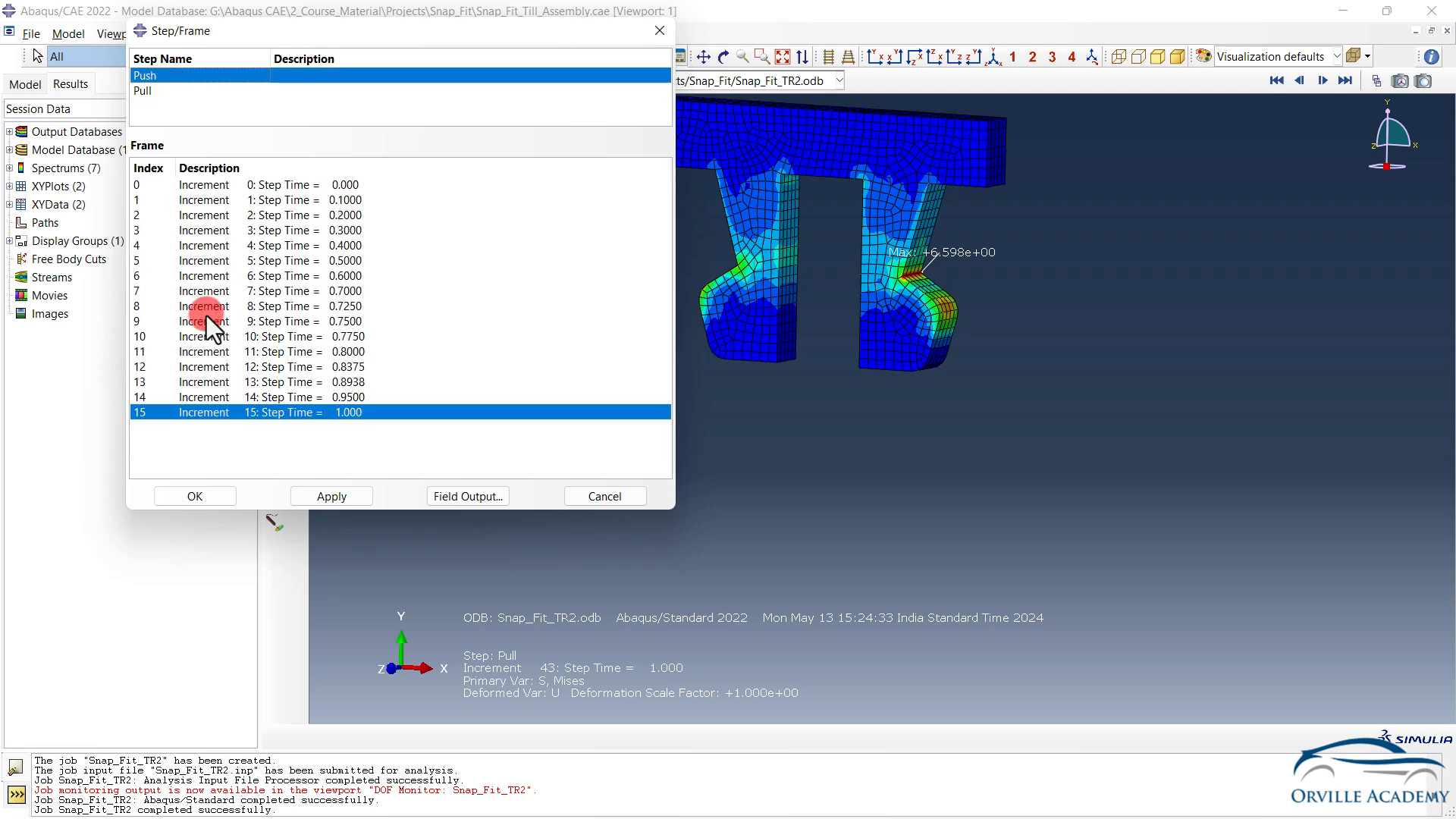
left_click(267, 186)
left_click(333, 496)
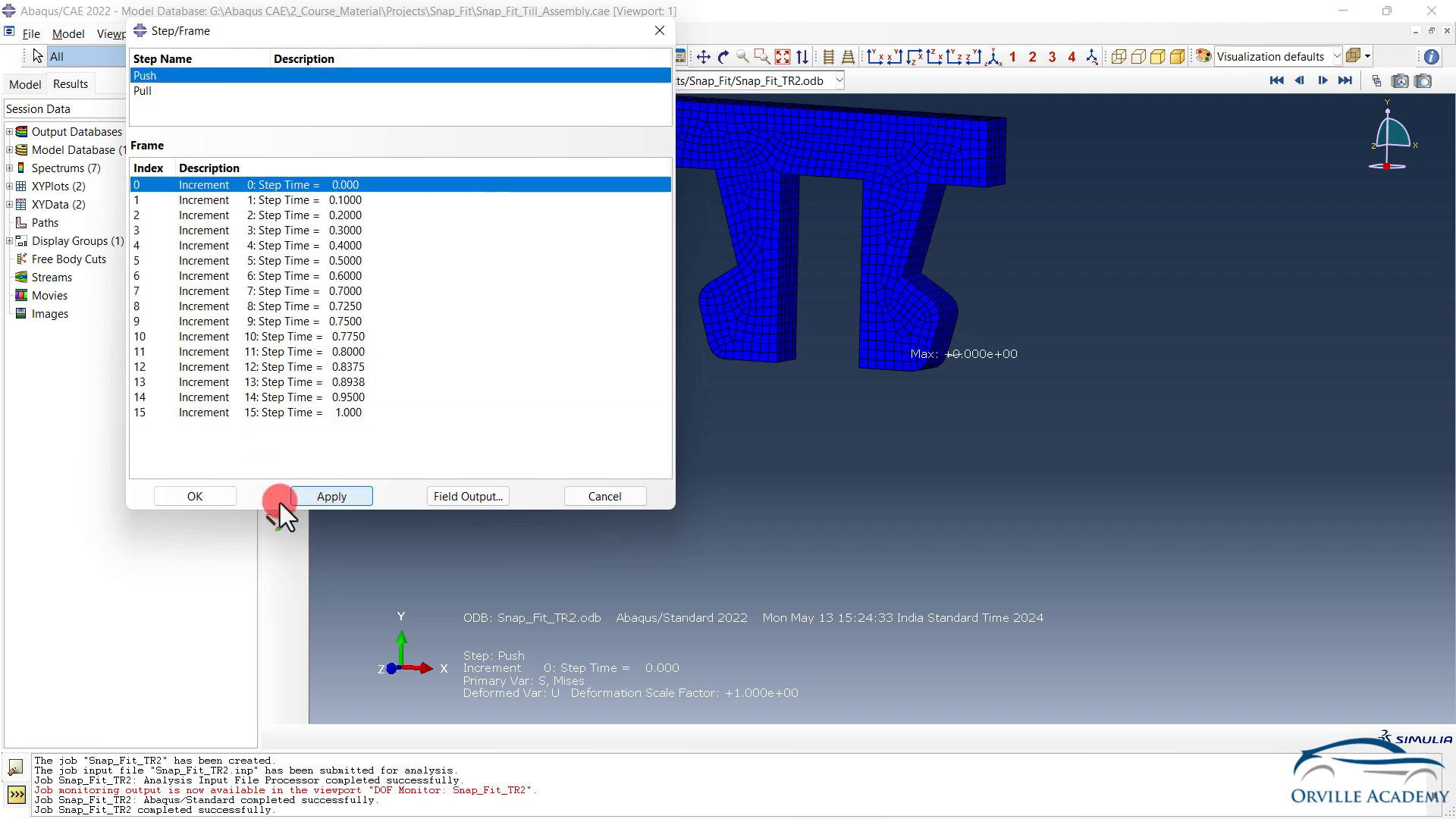
left_click(207, 495)
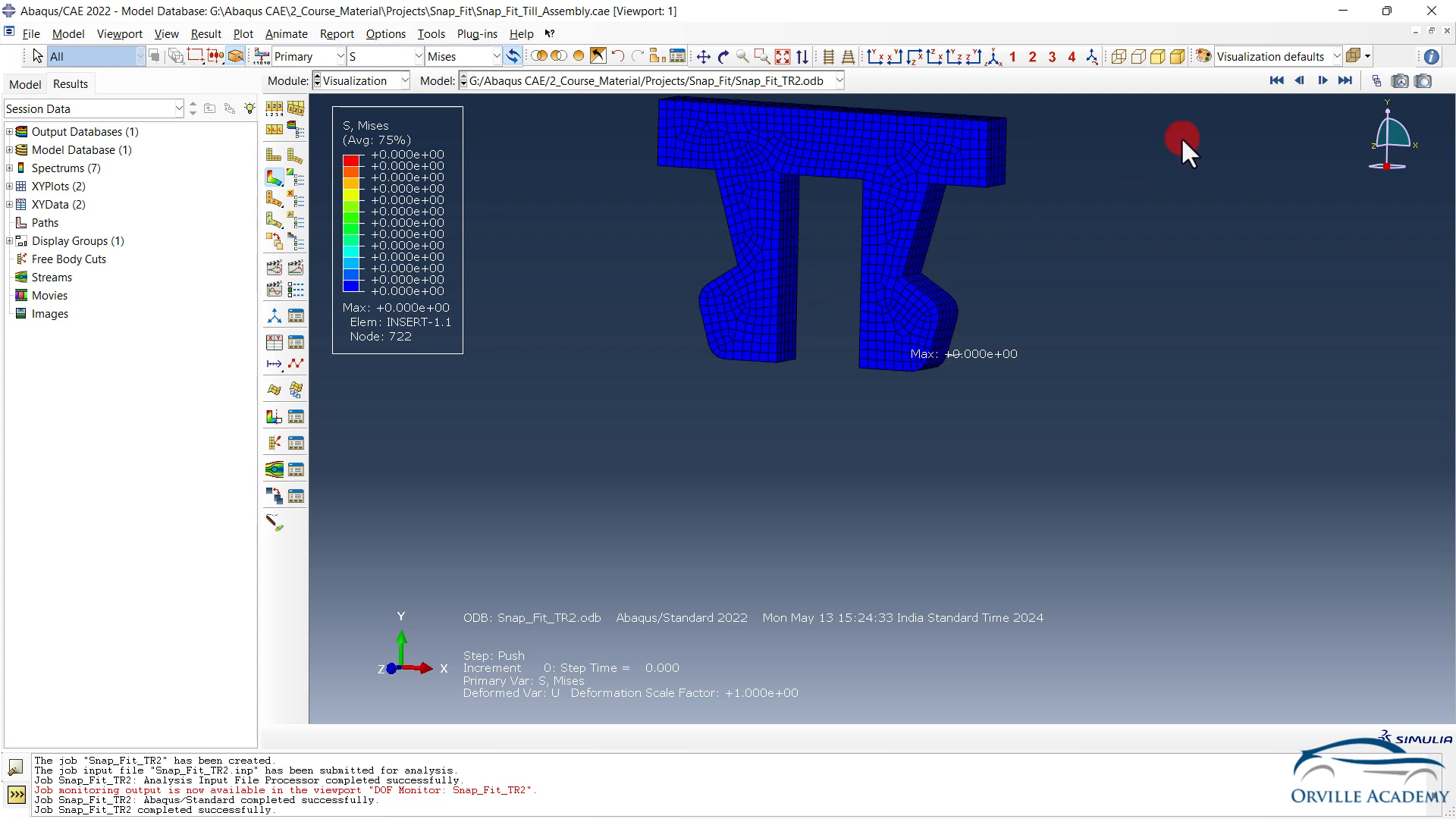
left_click(1318, 79)
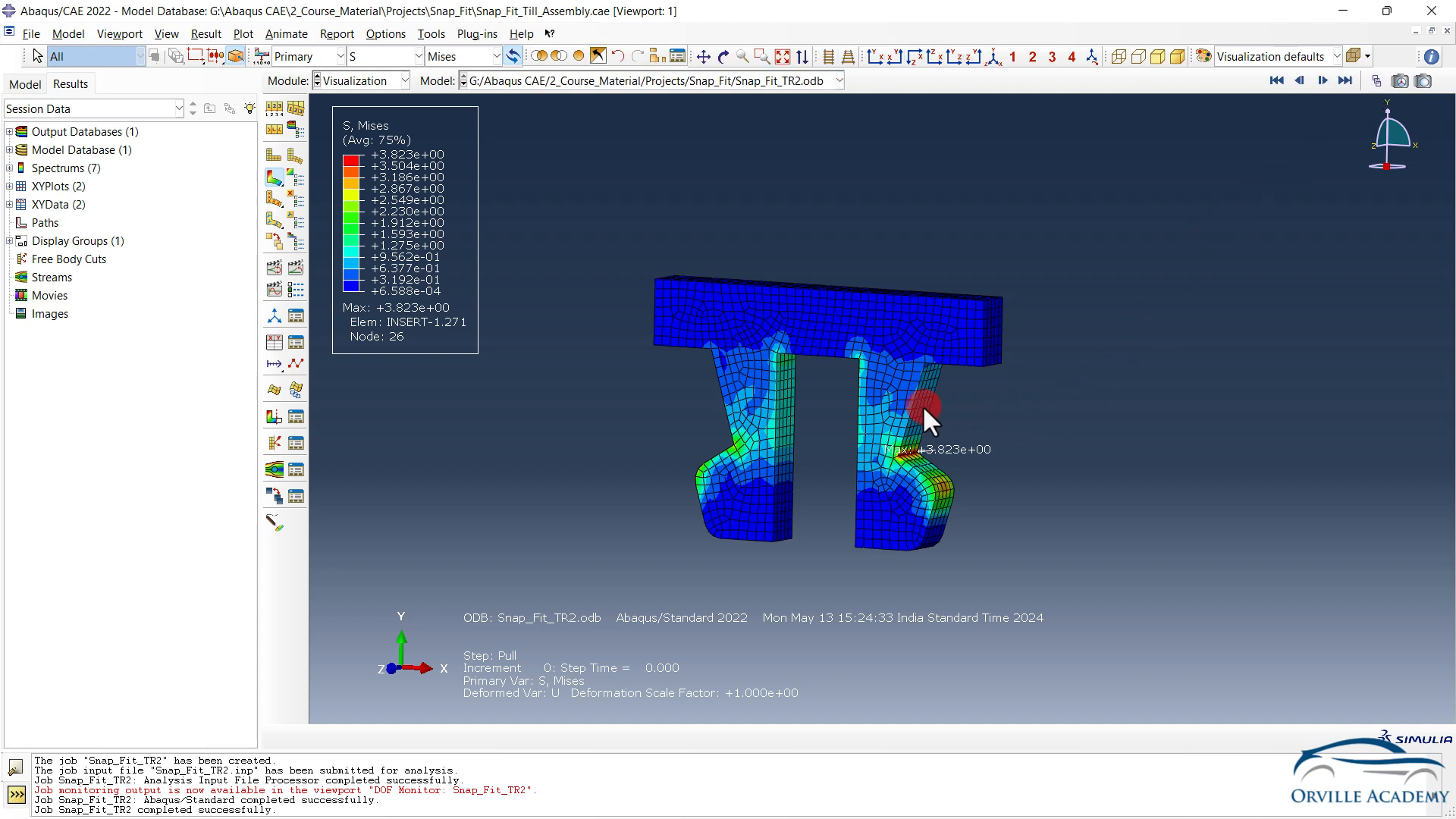
Turn off Show location for the contour maximum in the contour limits
left_click(384, 34)
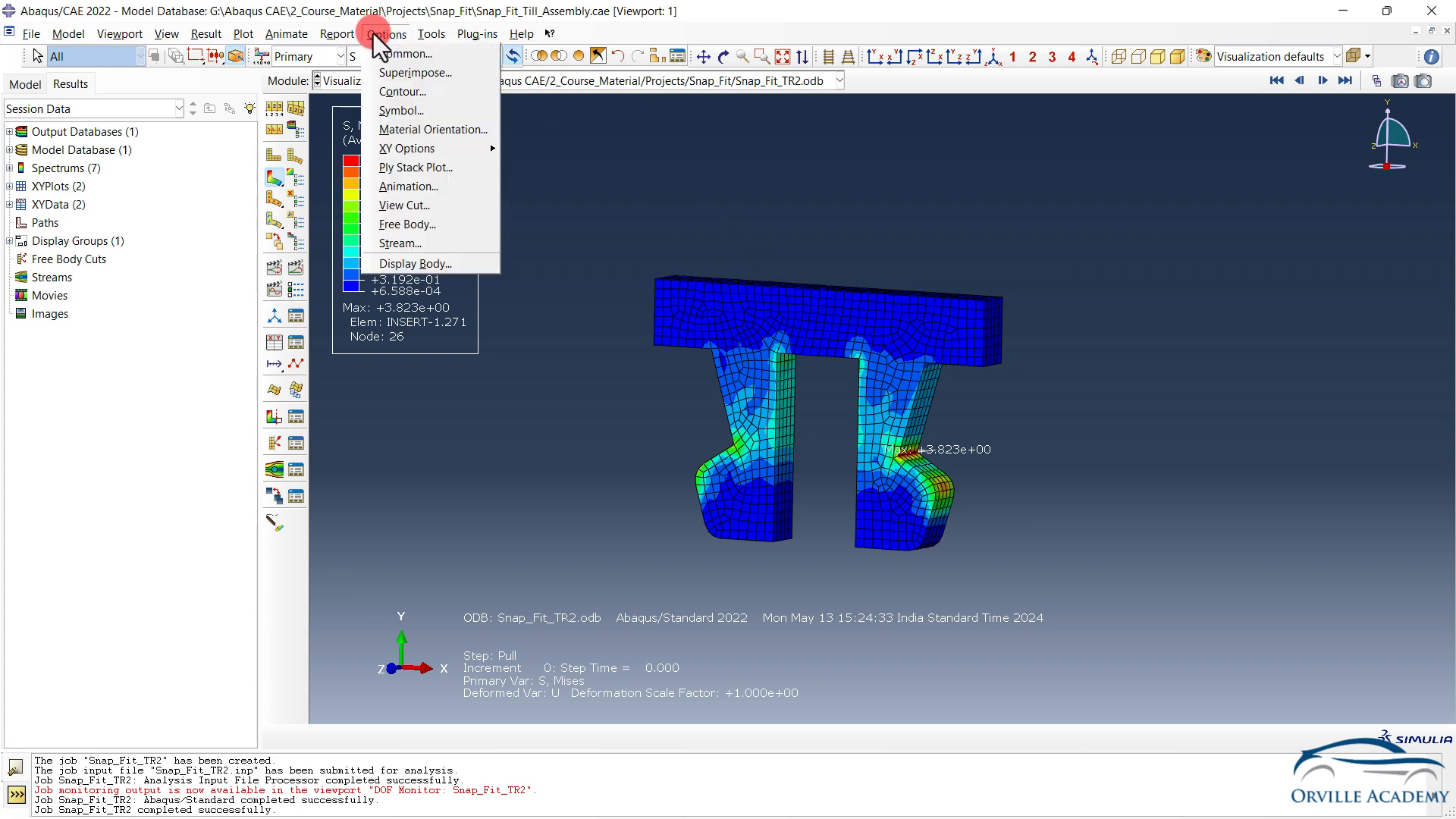
left_click(374, 84)
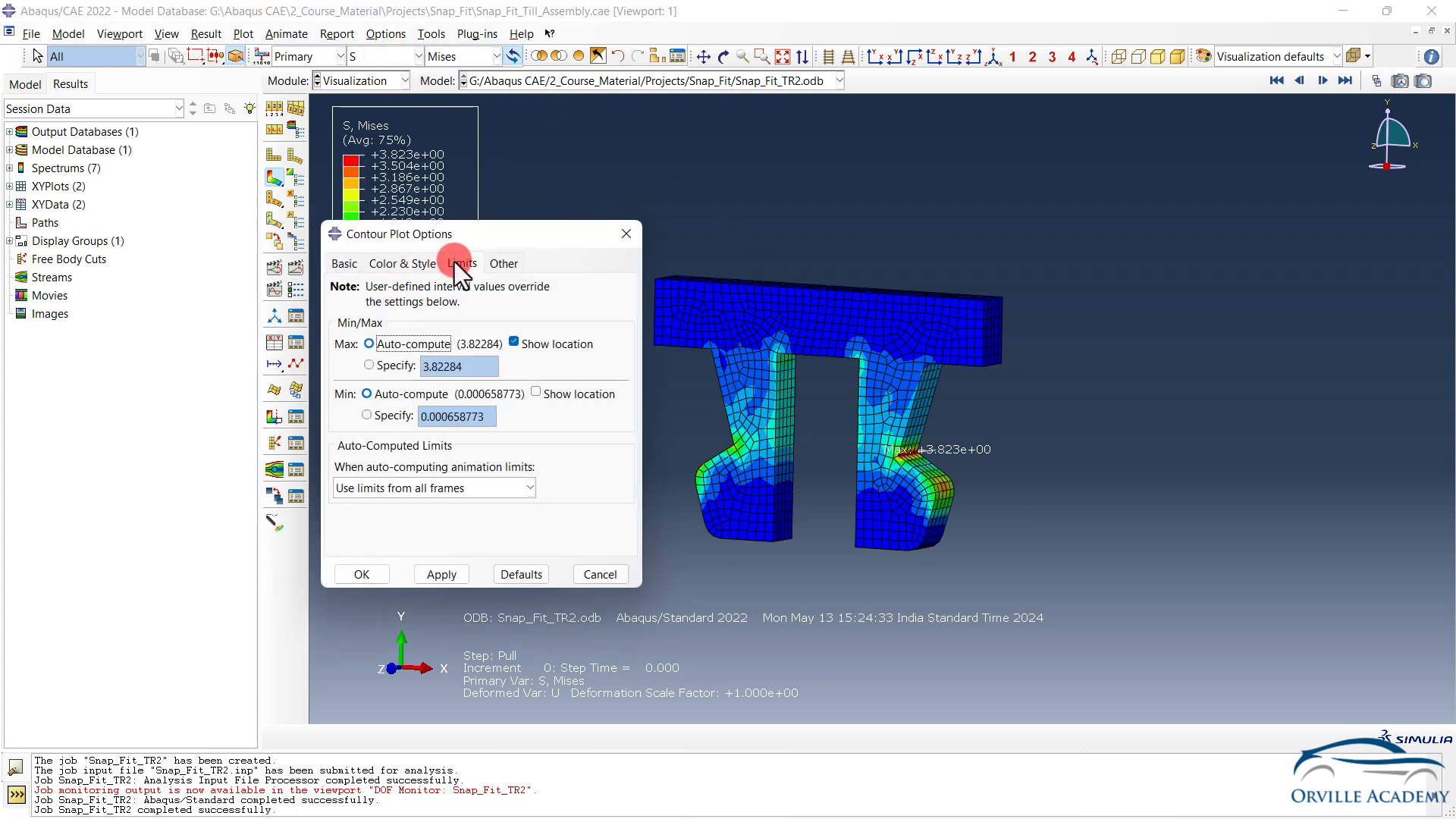
left_click(535, 345)
left_click(362, 574)
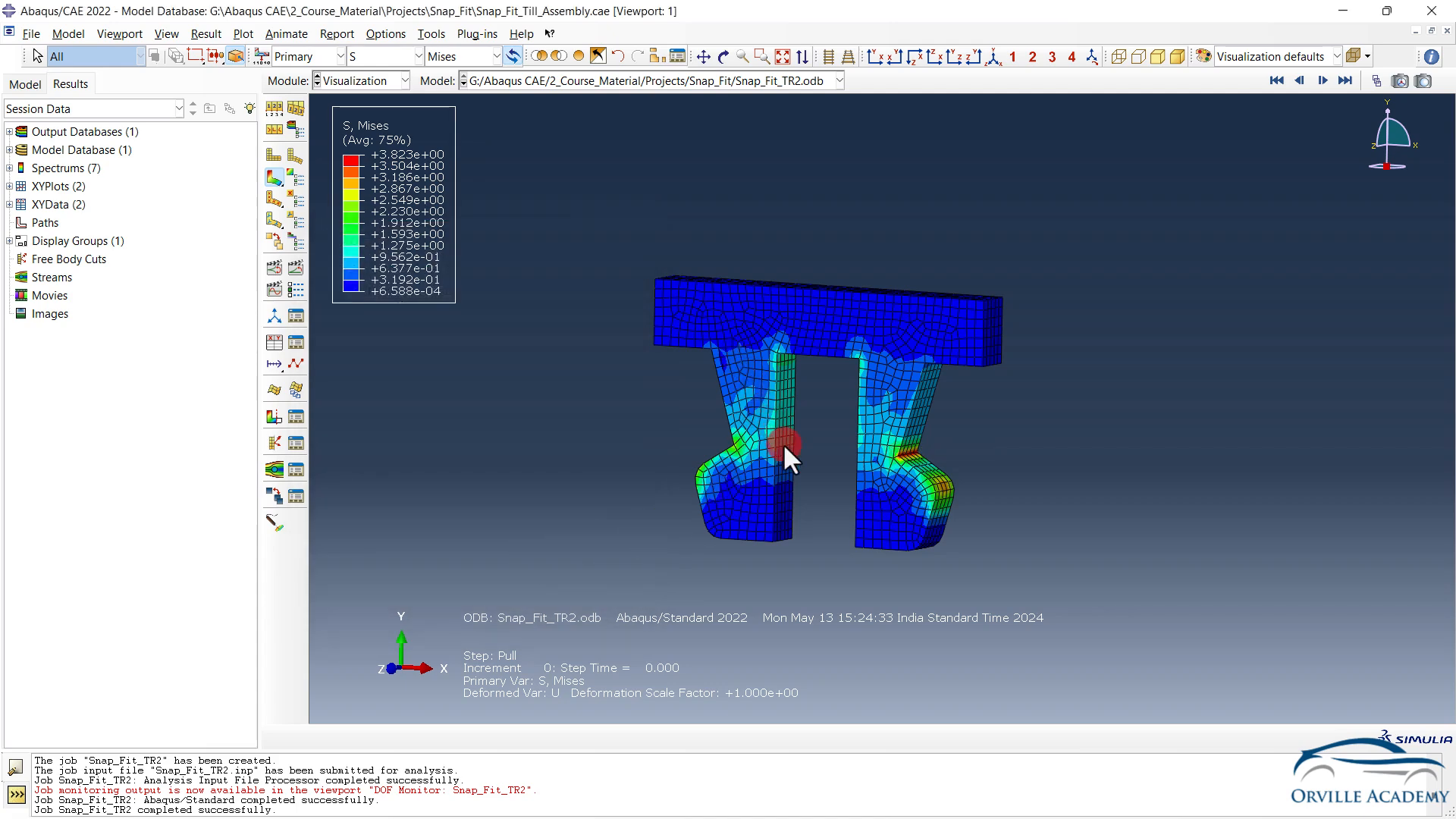
Contour the upper part by contact pressure (CPRESS) and examine its contact surfaces
left_click_drag(783, 443, 810, 357)
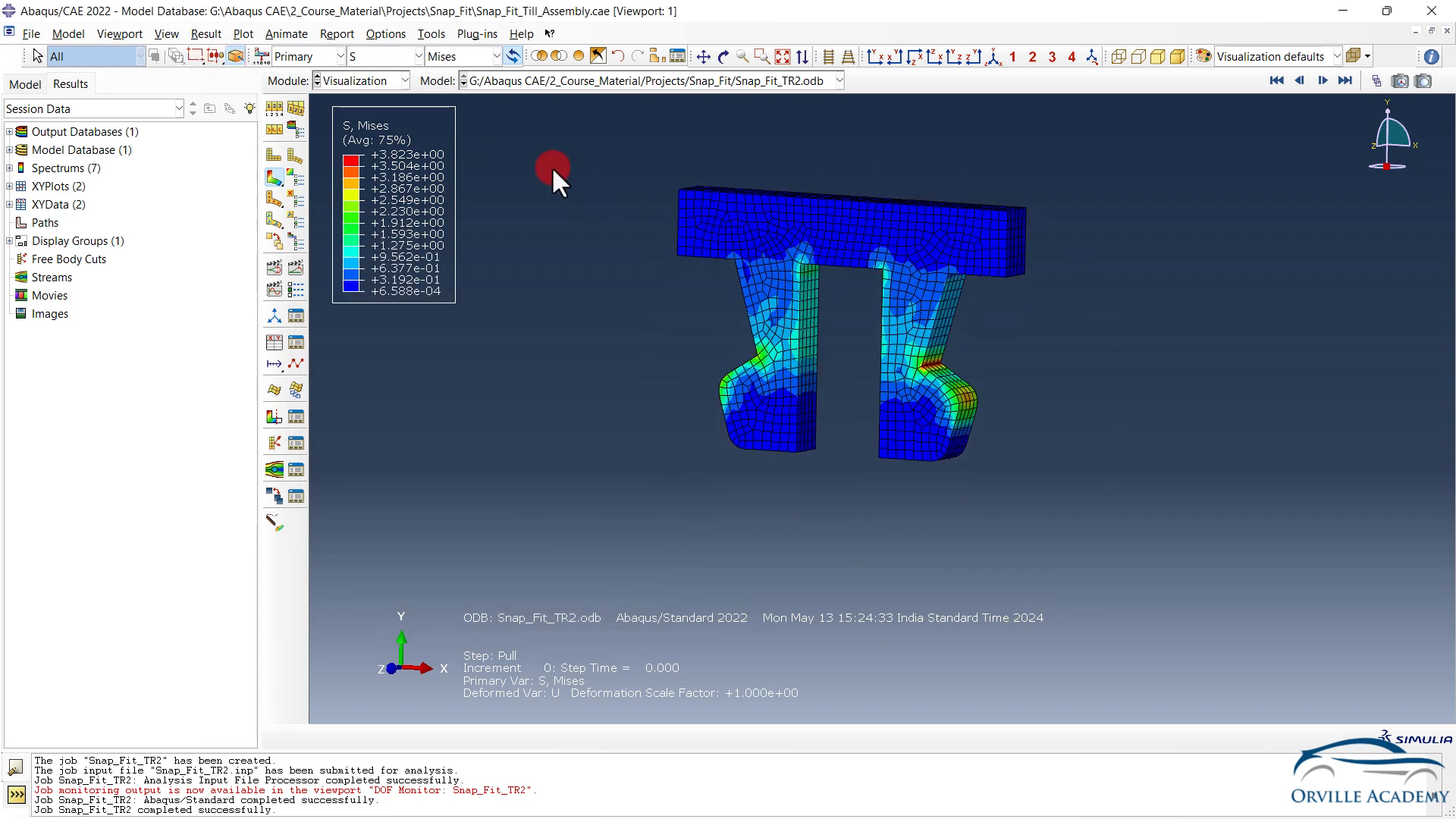
left_click(382, 62)
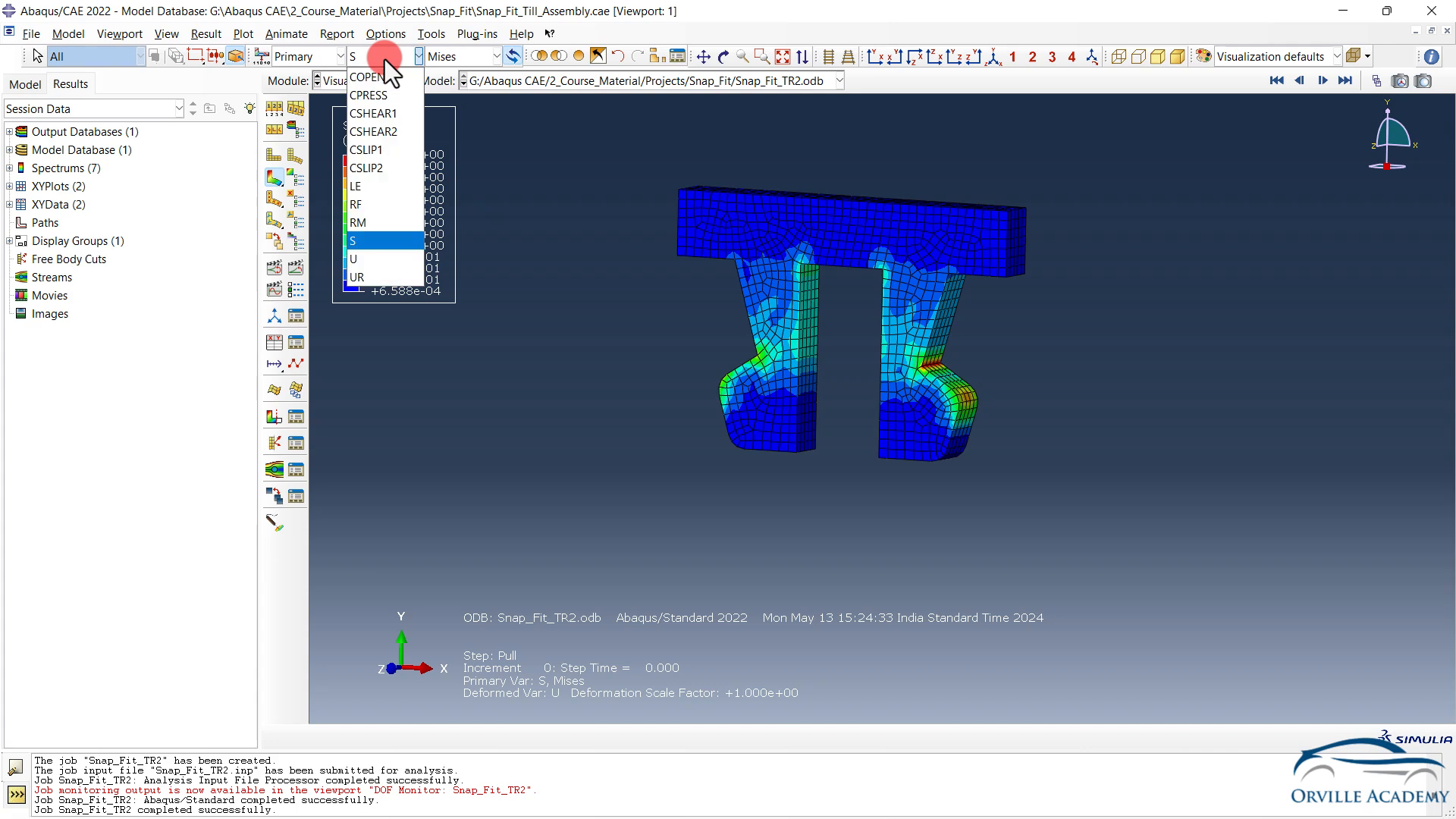
left_click(366, 94)
left_click_drag(670, 349, 820, 404, "ctrl+alt")
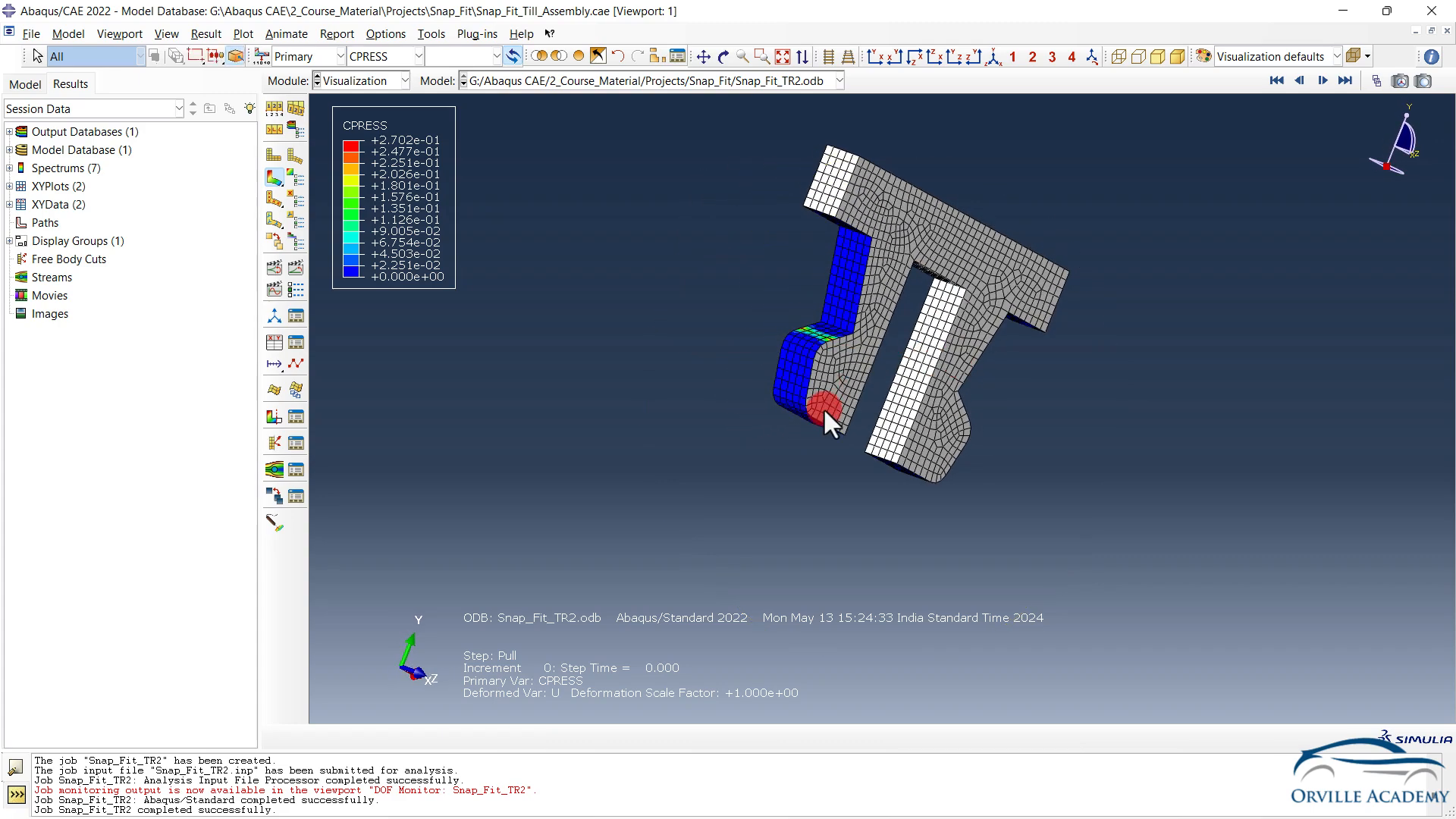
left_click_drag(815, 461, 842, 532, "ctrl+alt")
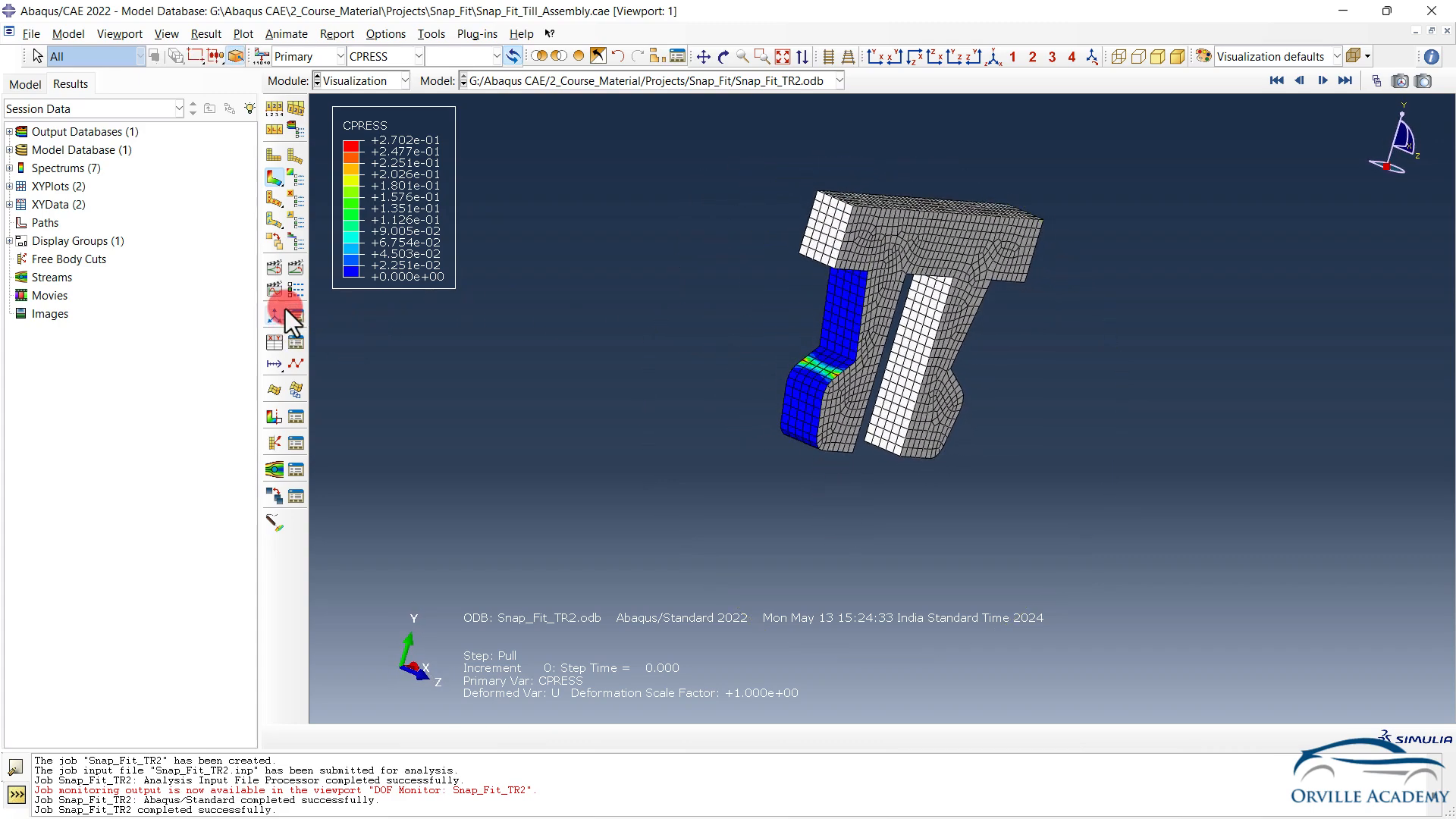
Play the time-history animation of CPRESS on the upper part and inspect its contact faces from different angles
left_click(292, 267)
left_click_drag(897, 289, 820, 307, "ctrl+alt")
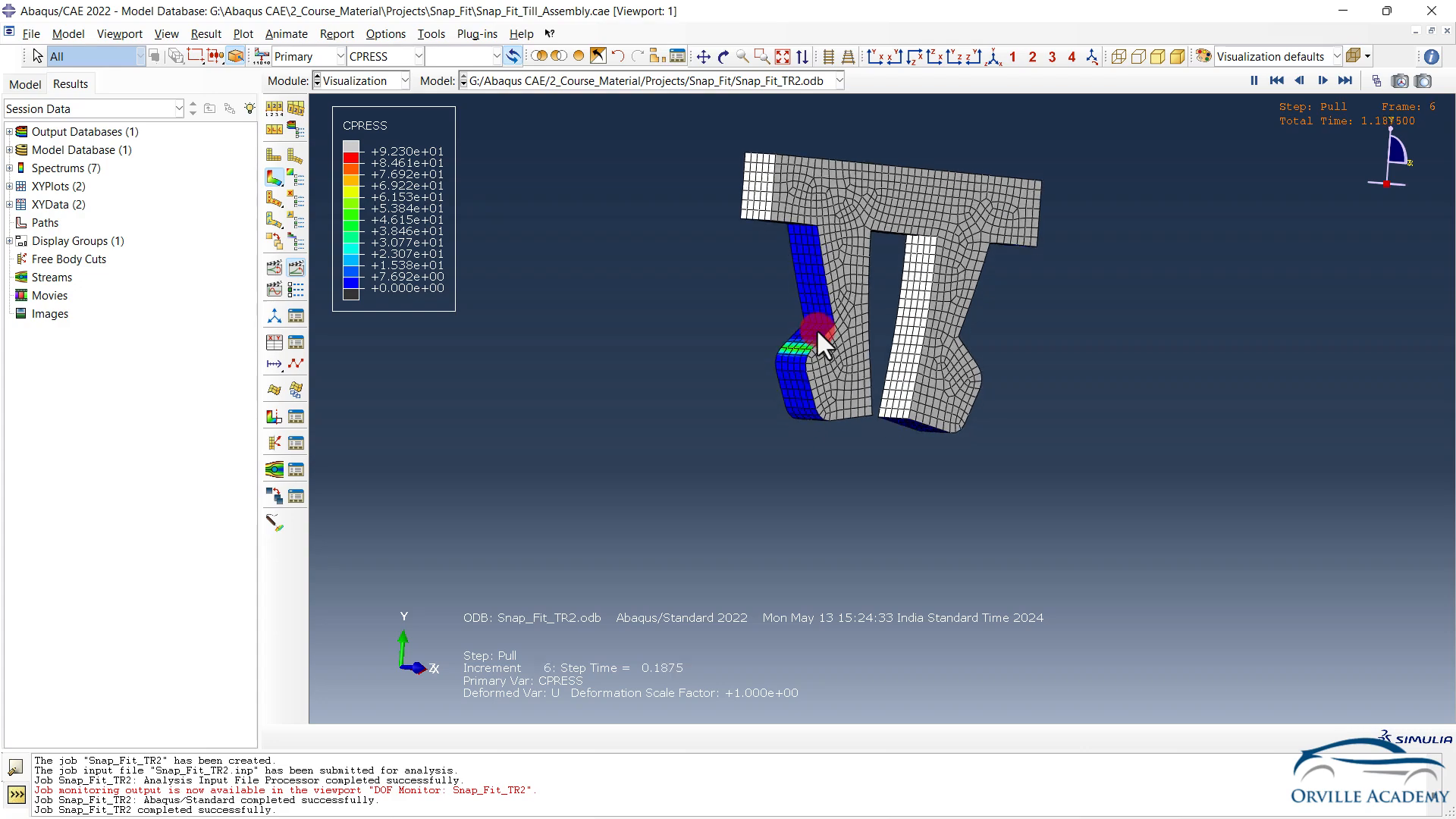
left_click_drag(816, 363, 835, 266)
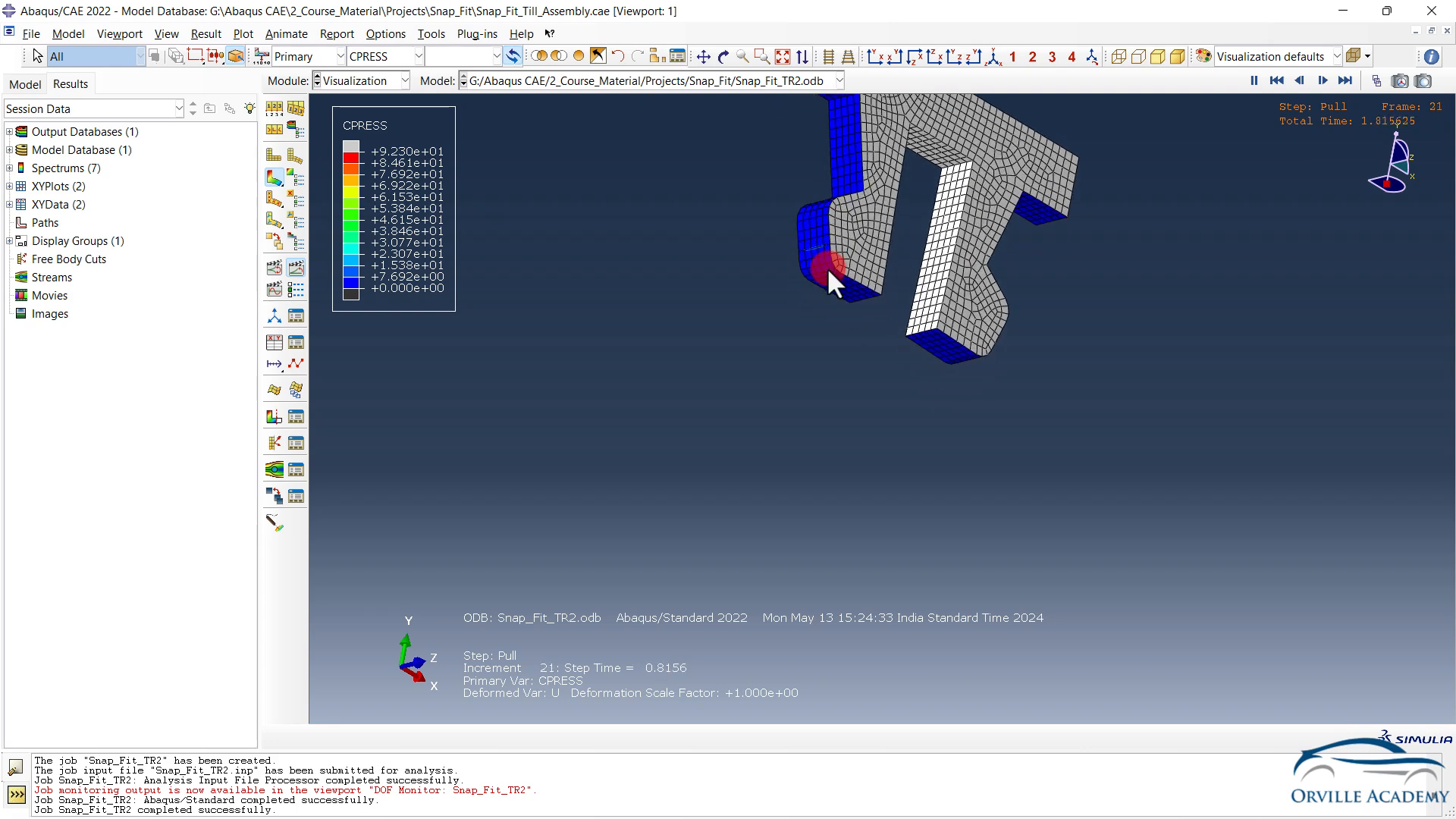
Display the whole assembly again and turn it to view the contact surfaces of both parts
left_click_drag(832, 234, 797, 281, "ctrl+alt")
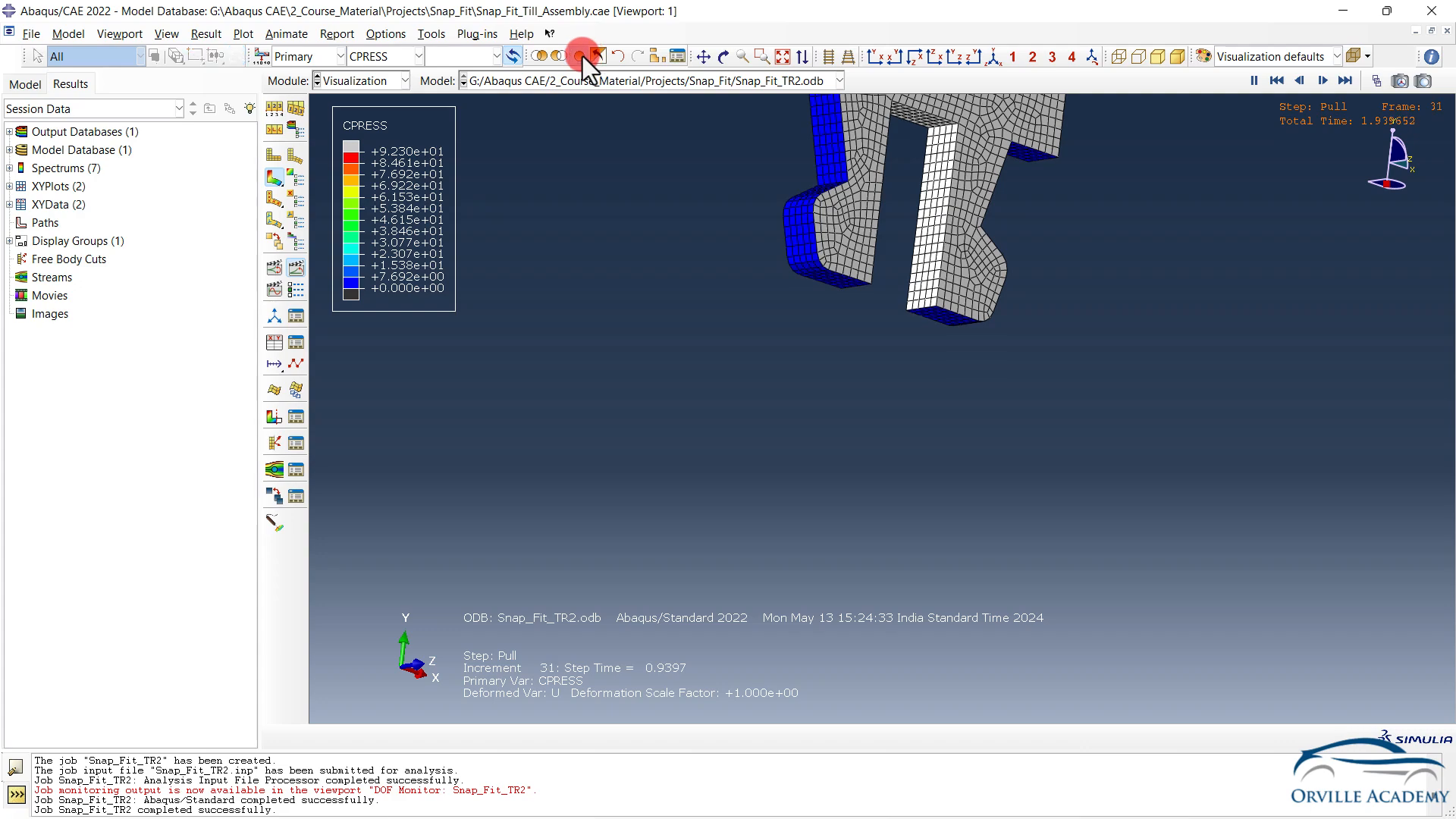
left_click_drag(864, 364, 790, 329, "ctrl+alt")
scroll(792, 331, "down", 2)
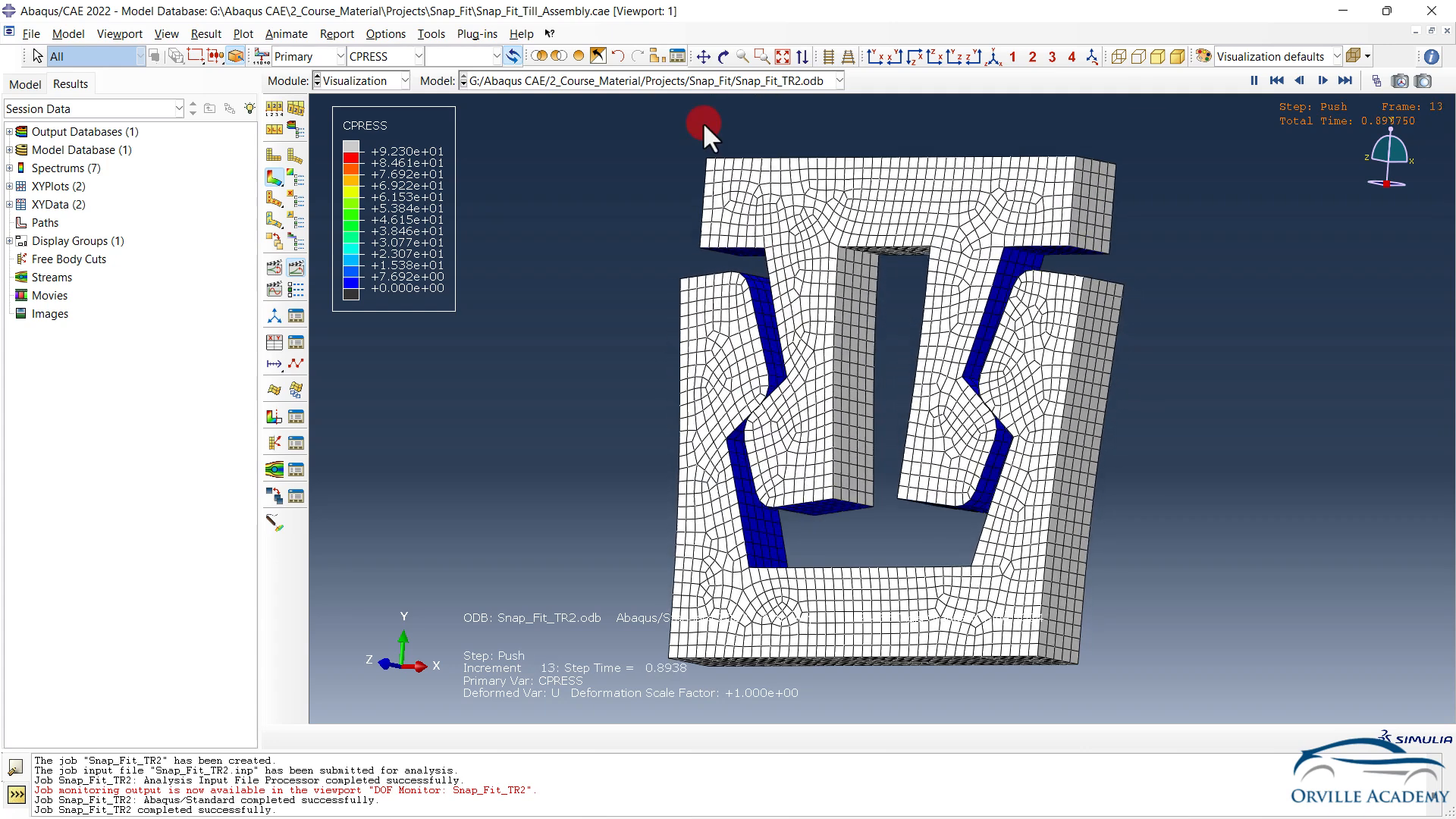
Hide the upper part instance to examine contact pressure on the lower part, and restore the whole assembly
left_click(597, 55)
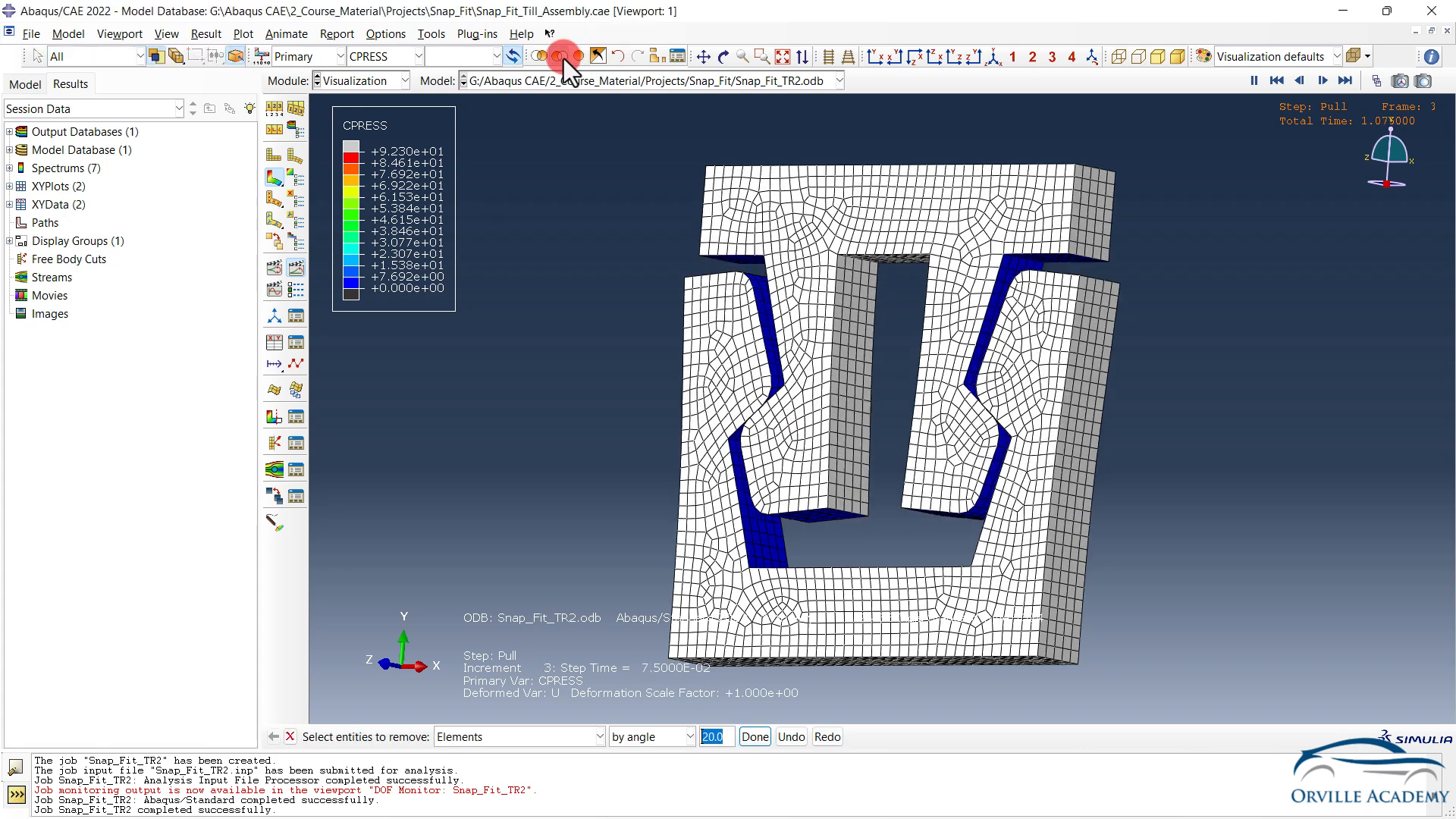
left_click(493, 737)
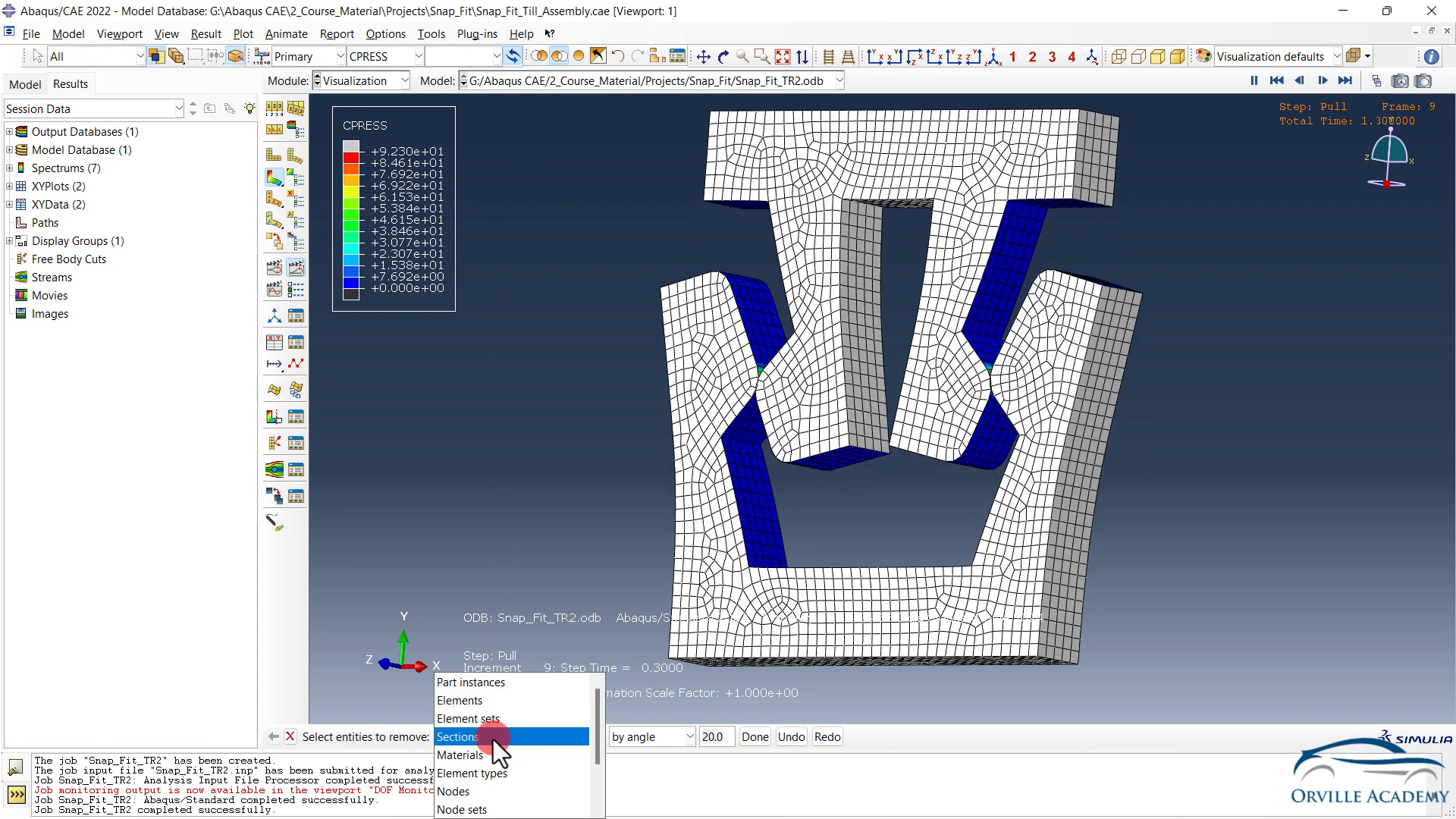
left_click(496, 682)
left_click(837, 176)
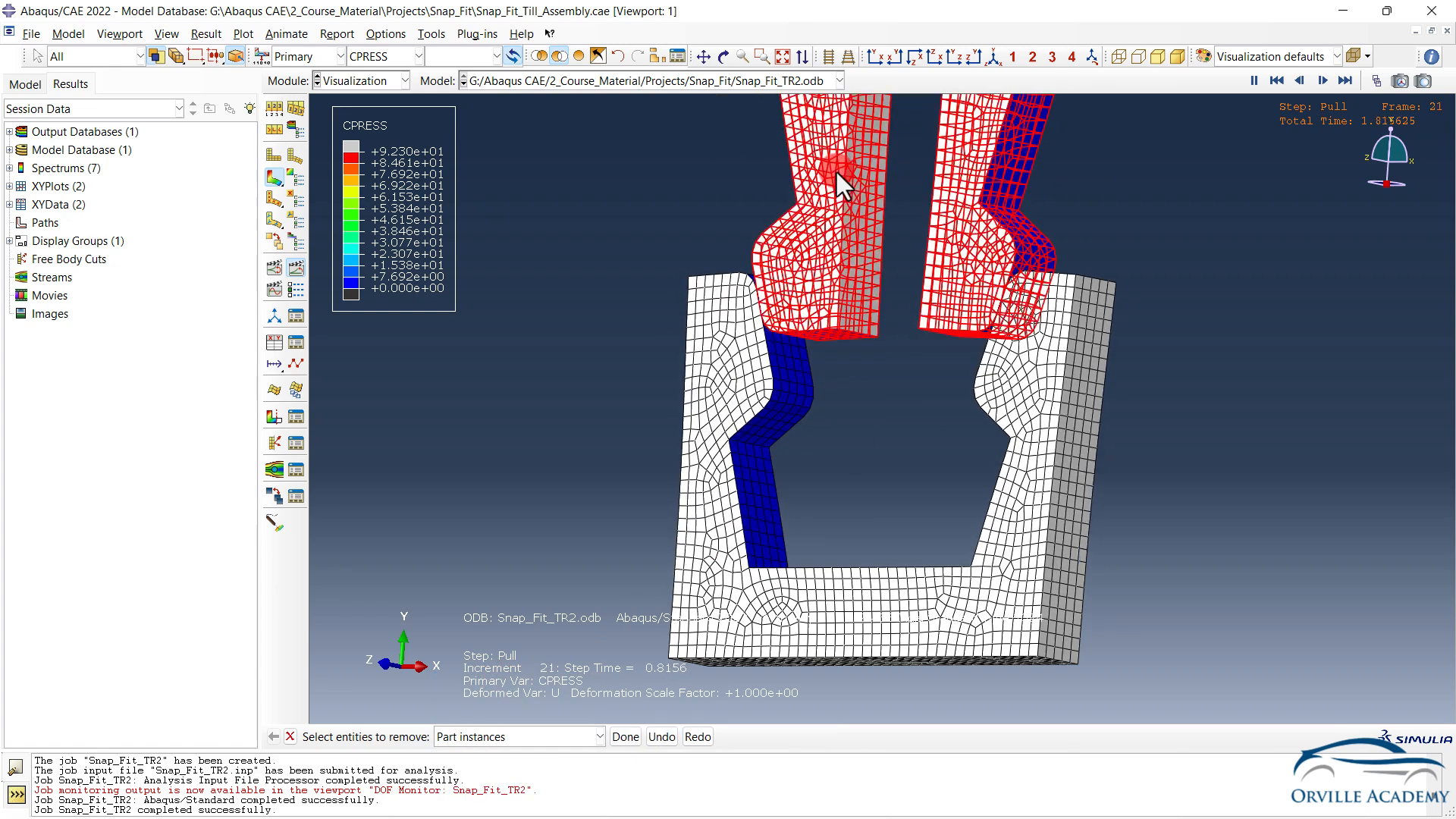
left_click(625, 737)
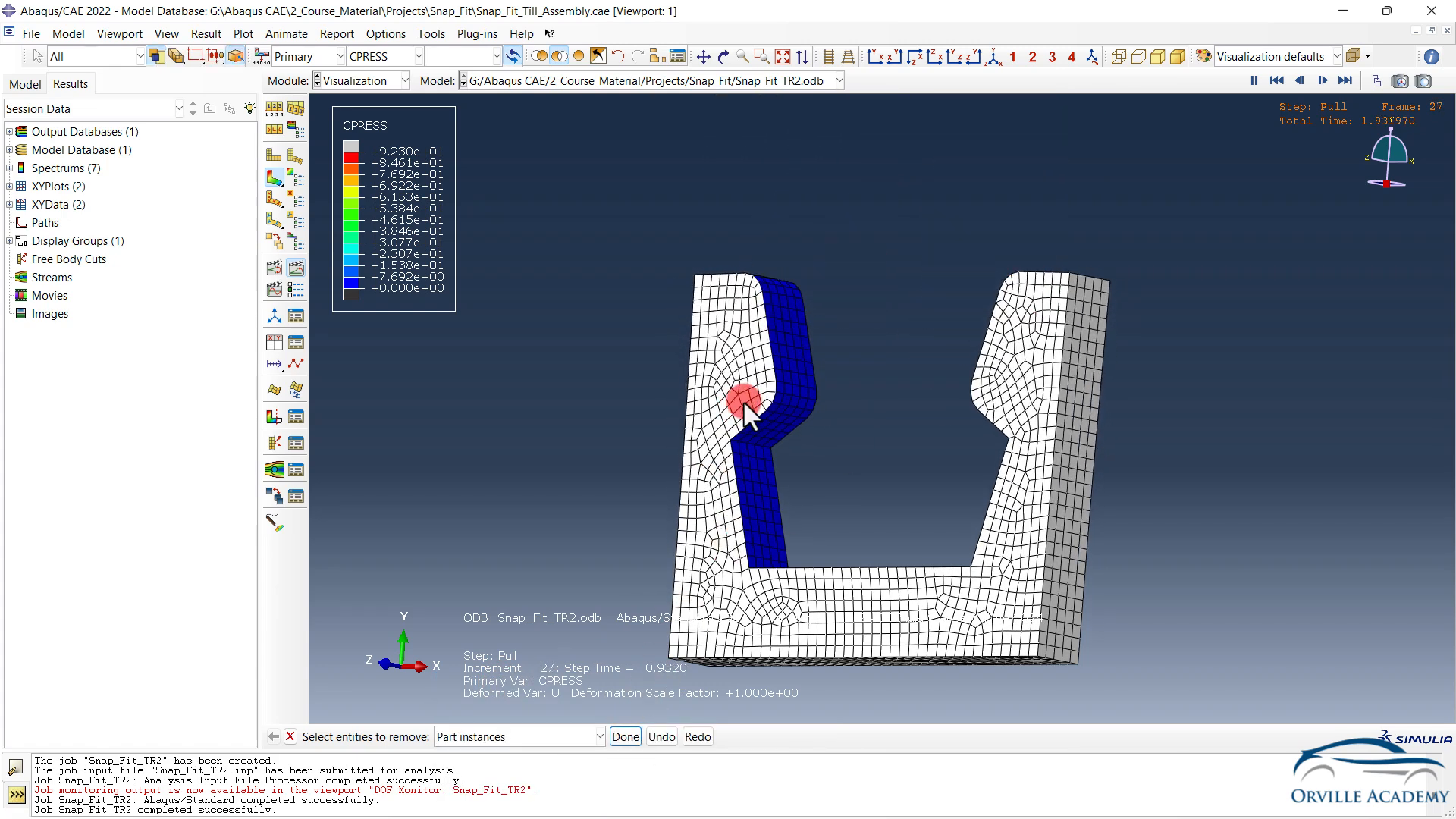
left_click(755, 382)
left_click(540, 346)
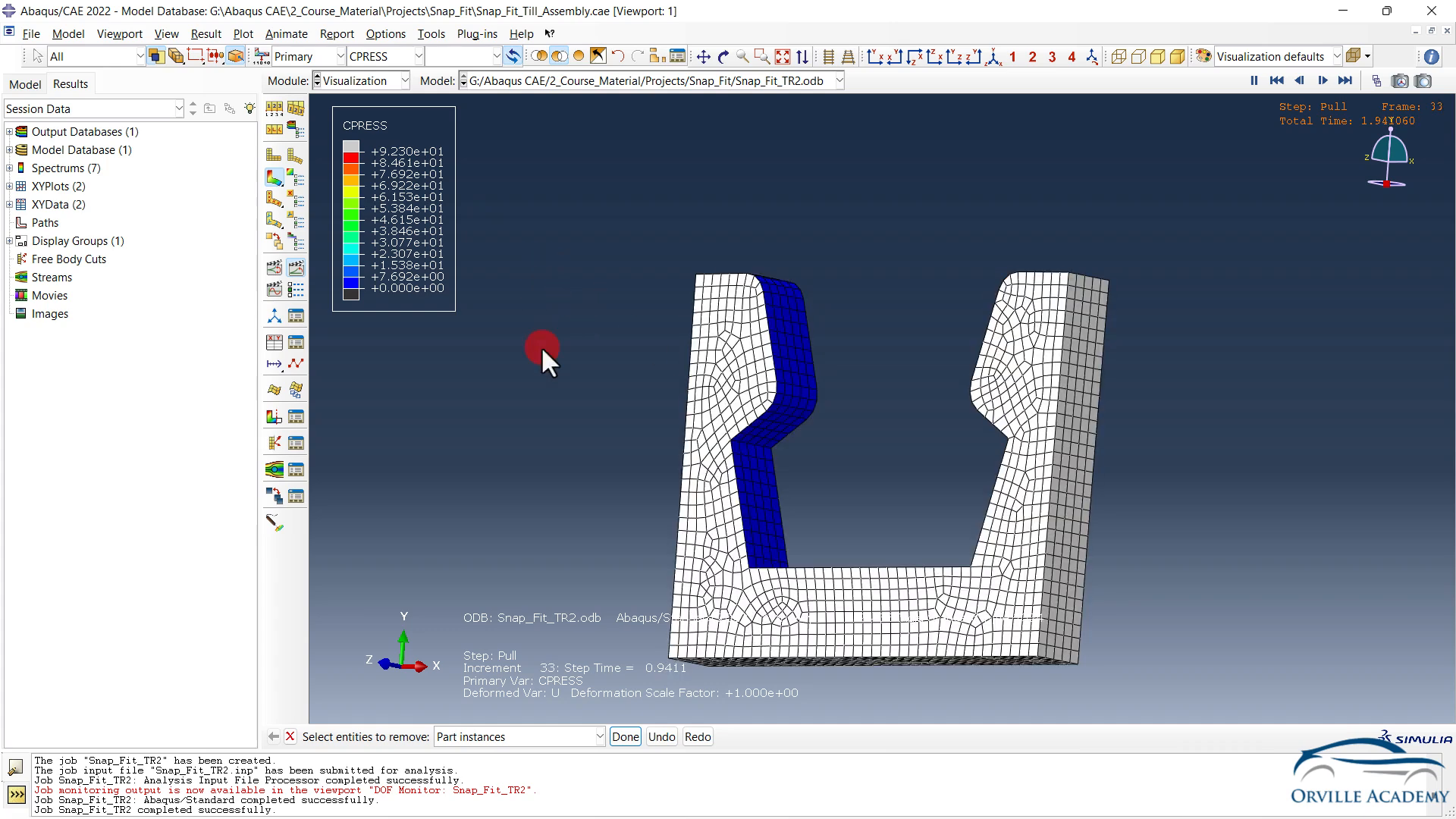
left_click(291, 736)
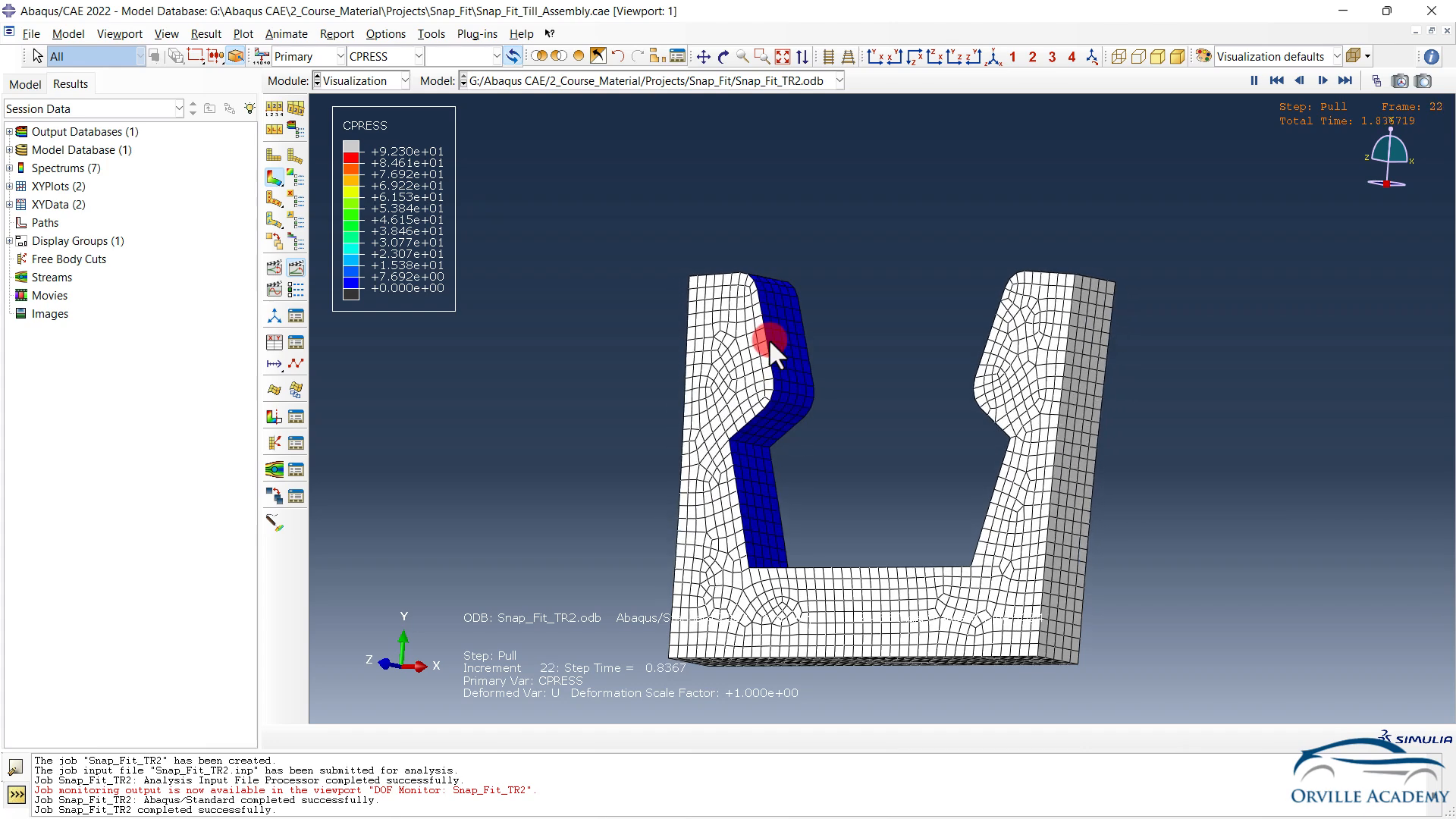
left_click(579, 57)
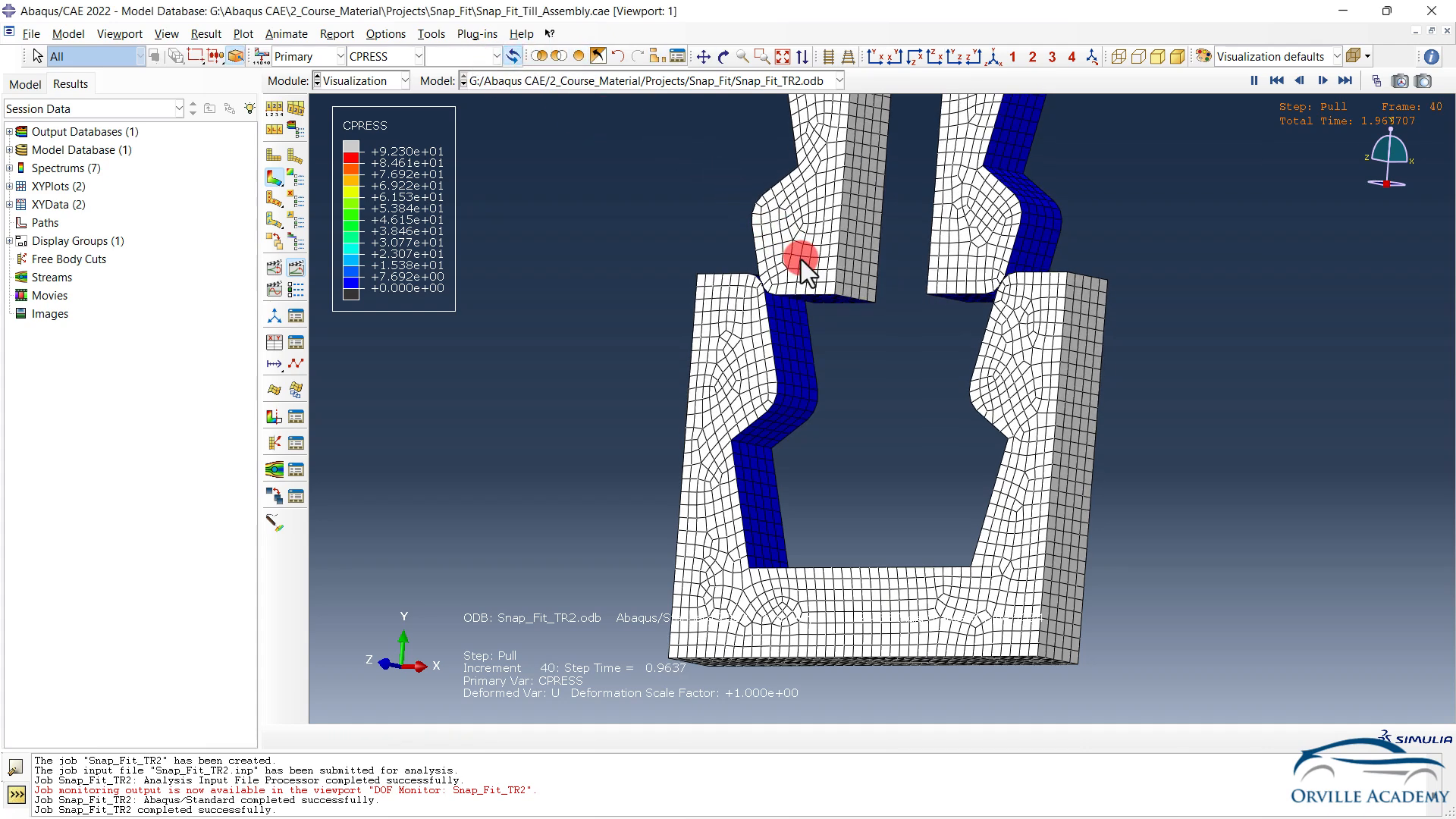
Try translucency on the assembly, set its level back to opaque, and stop the time-history animation
left_click(1363, 57)
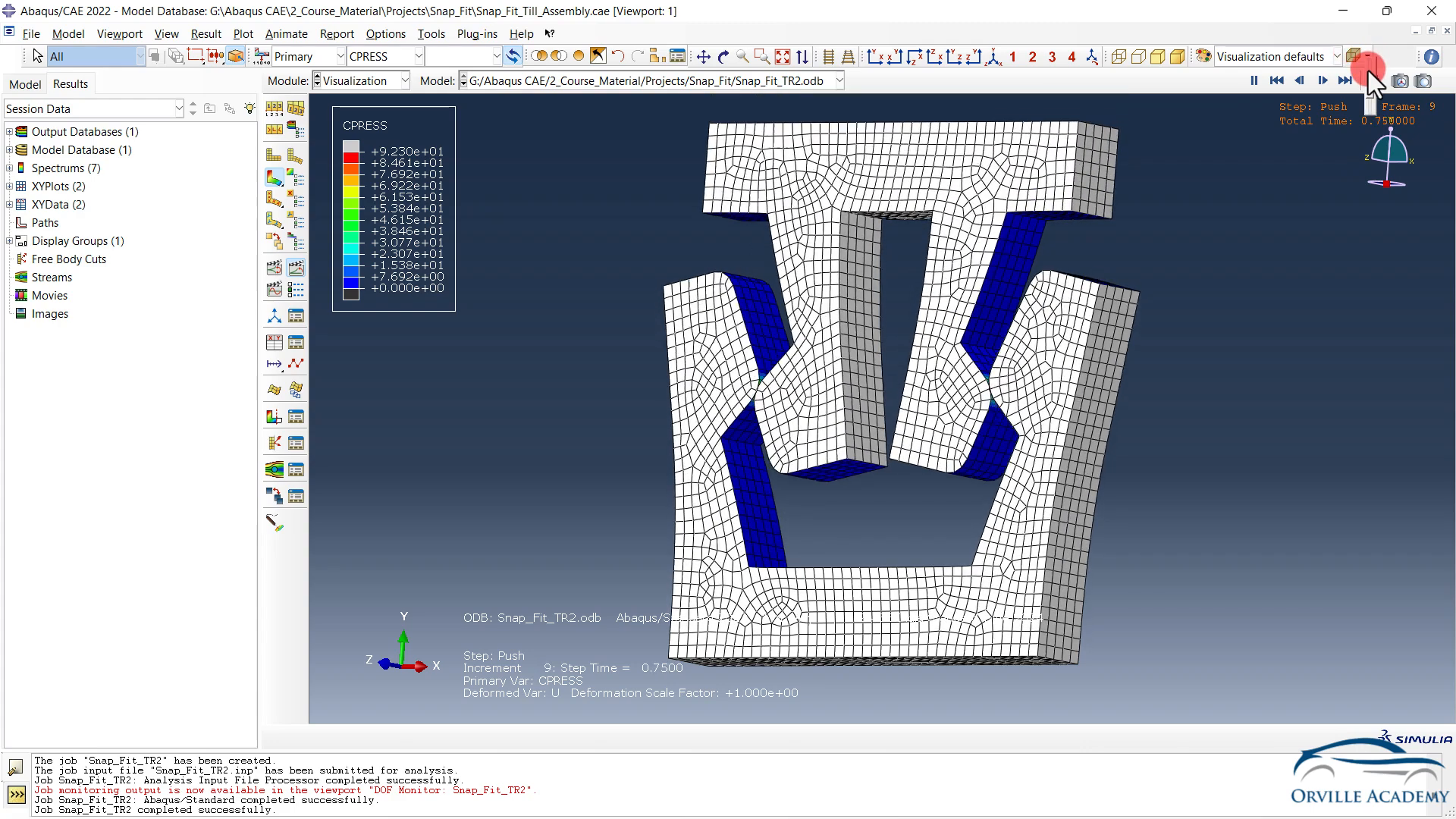
left_click(1349, 55)
left_click(1357, 55)
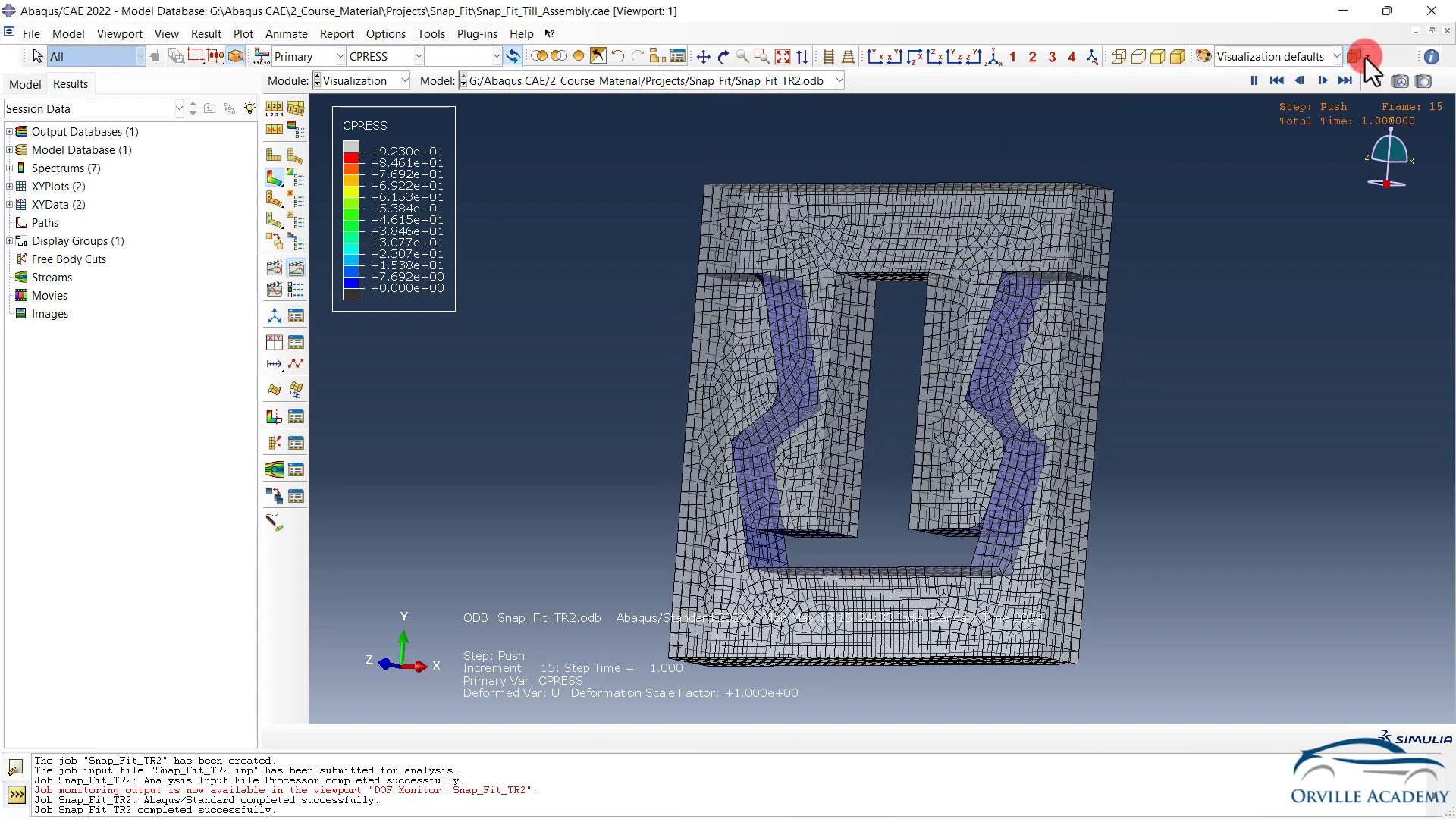
left_click(1366, 58)
mouse_move(1373, 88)
left_mouse_down()
mouse_move(1371, 75)
mouse_move(1353, 131)
mouse_move(1362, 91)
left_mouse_up()
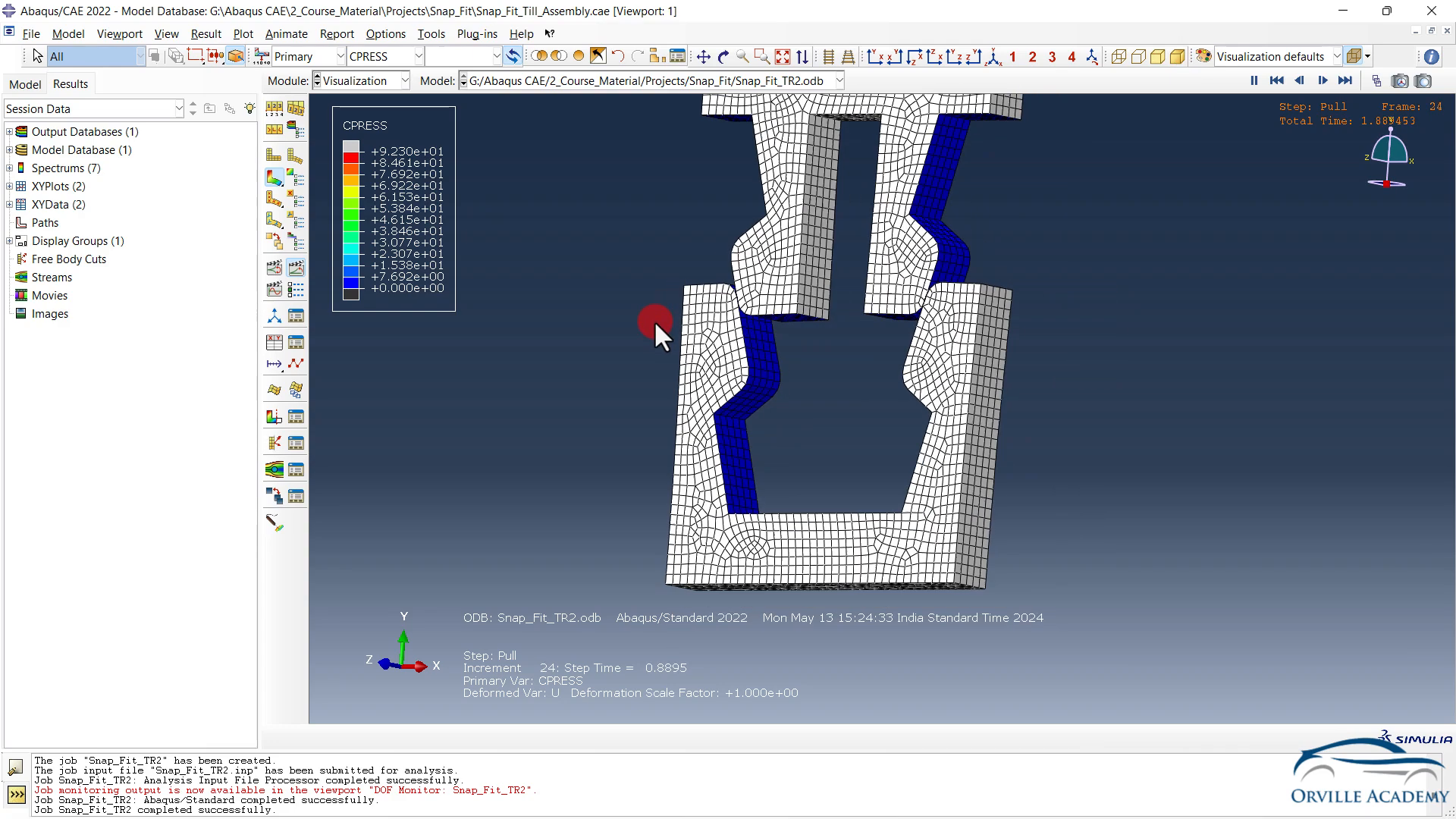
left_click(298, 270)
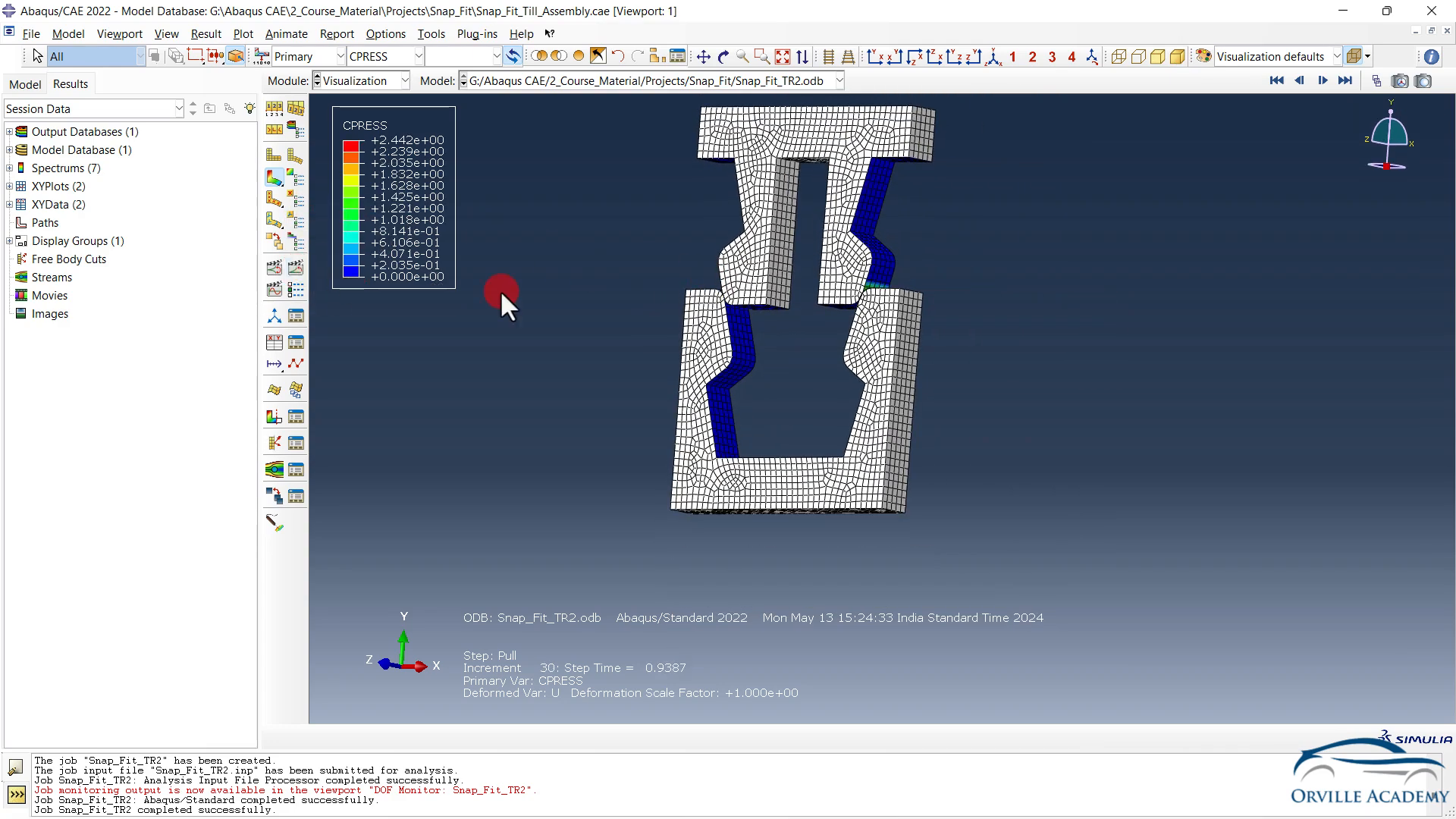
left_click_drag(705, 379, 736, 250, "ctrl+alt")
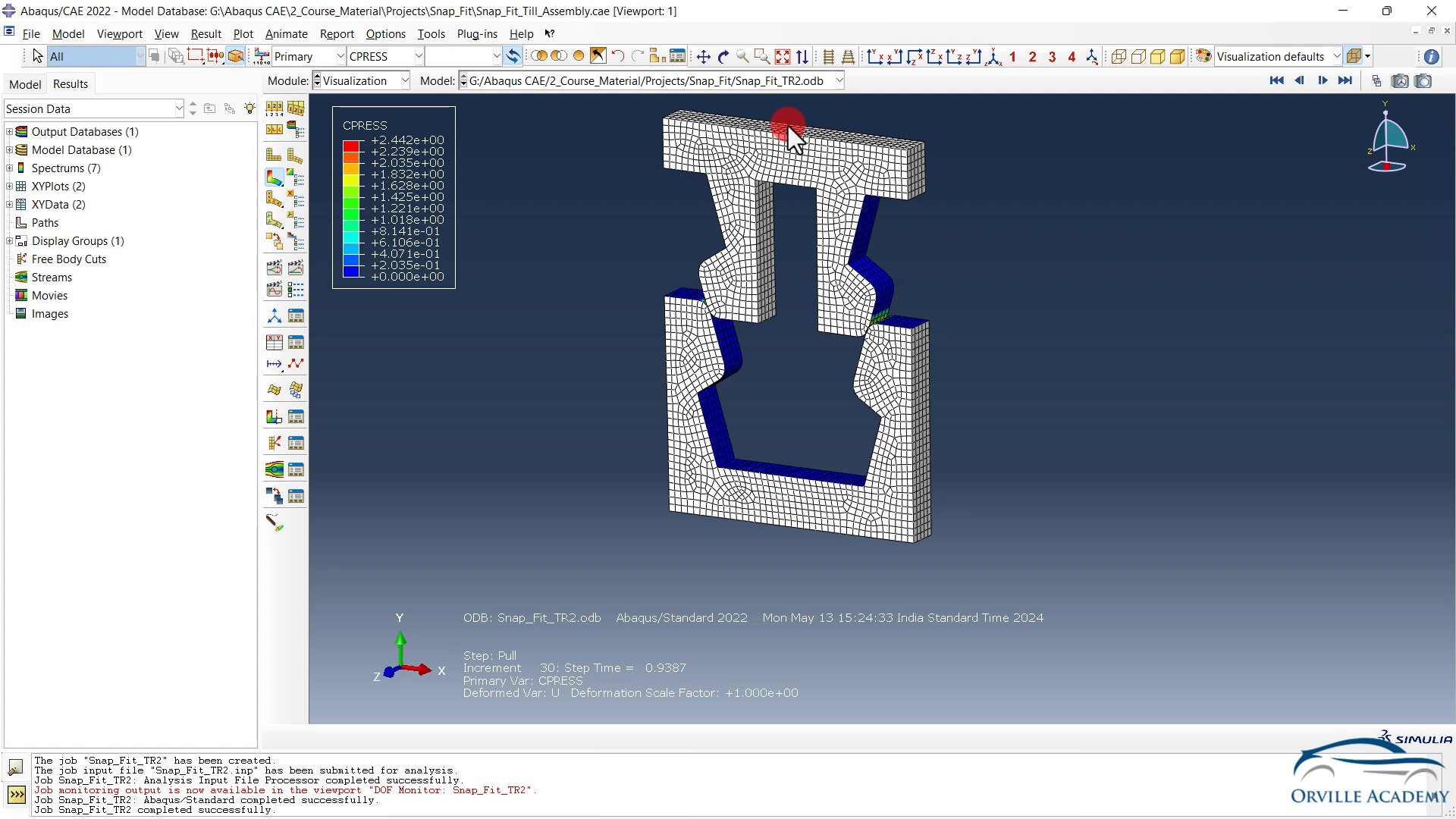
Create XY data from ODB field output at Unique Nodal position, choosing reaction force Magnitude and RF2
left_click(294, 339)
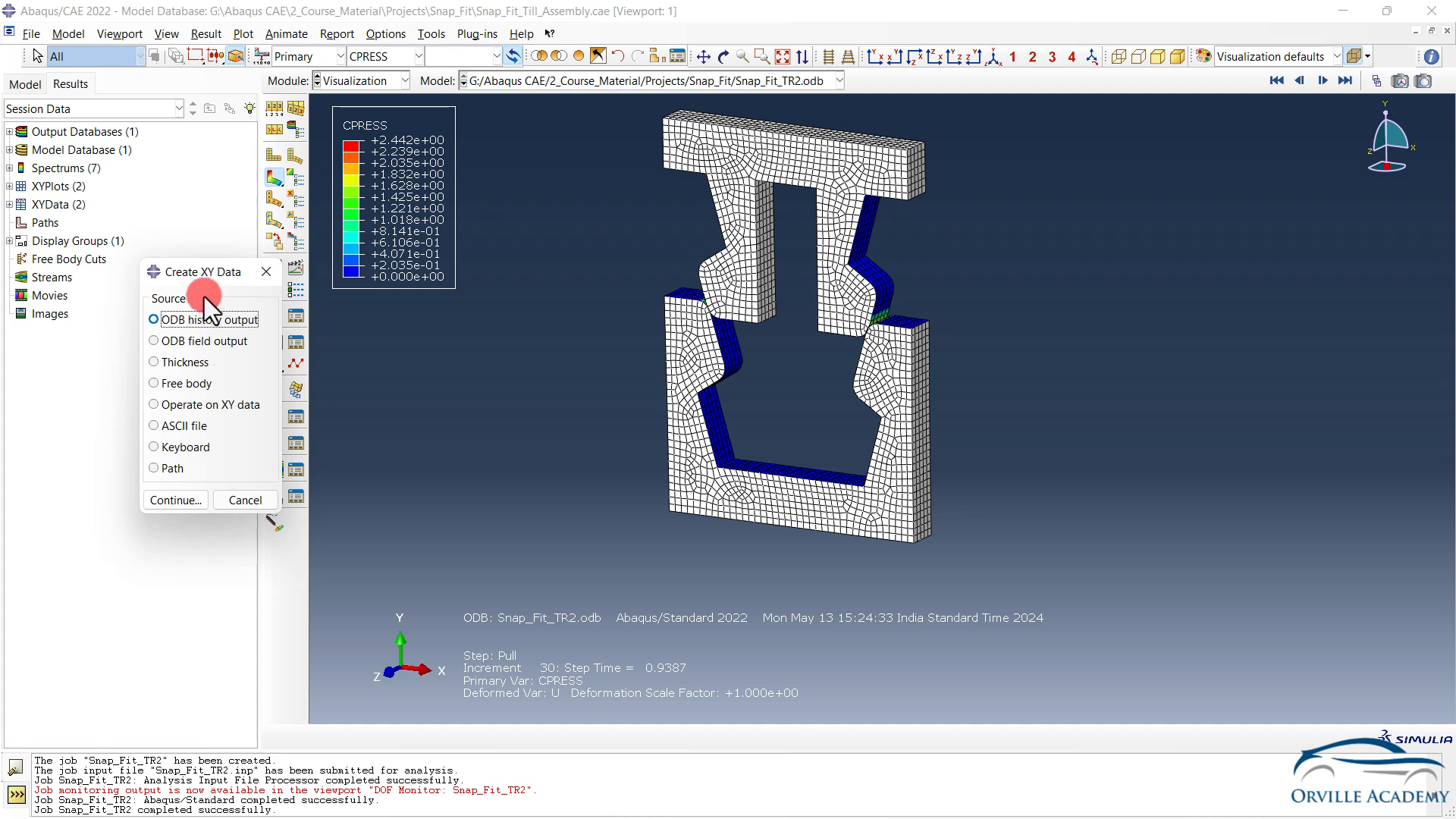
left_click_drag(203, 281, 130, 333)
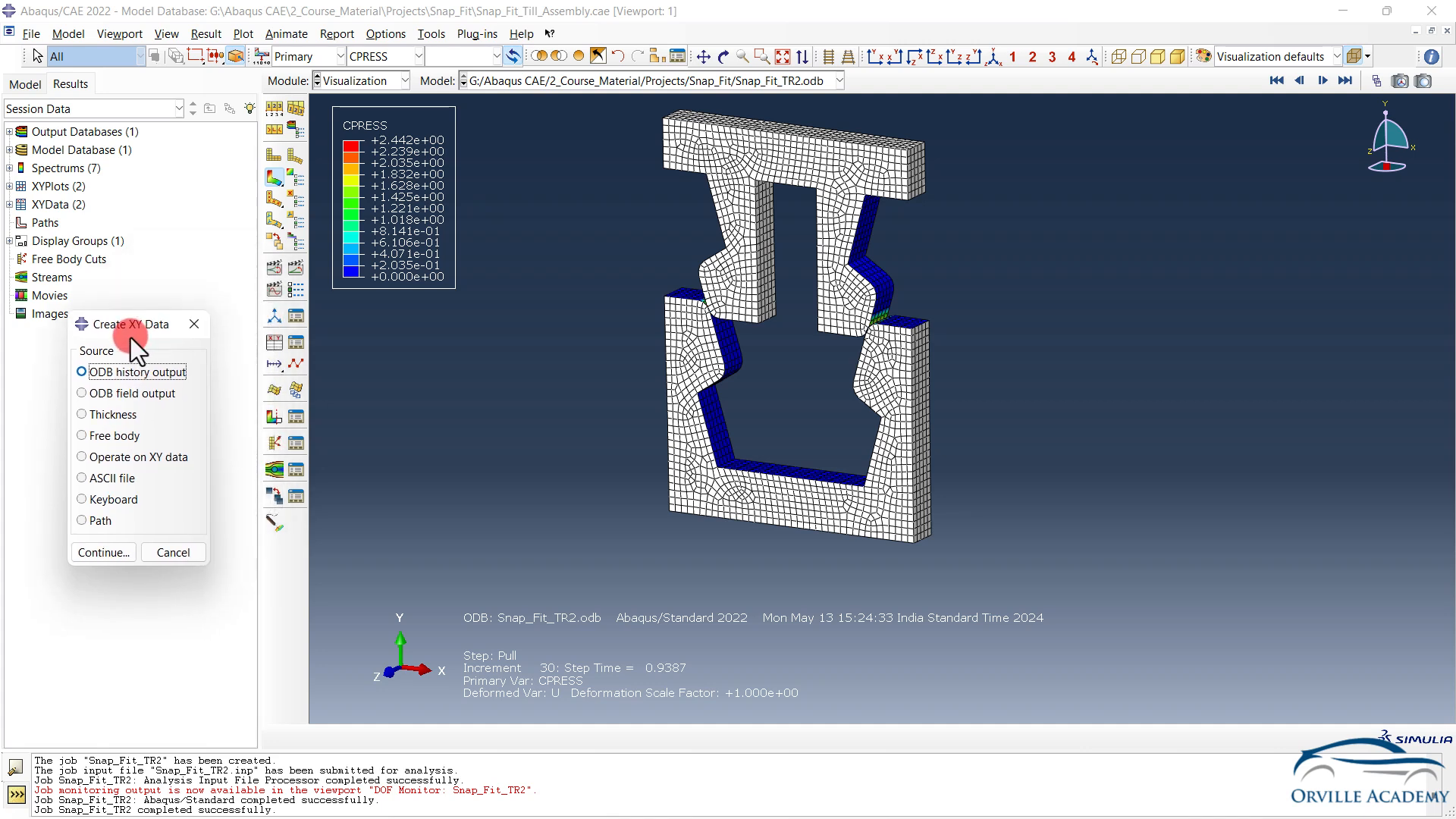
left_click(116, 397)
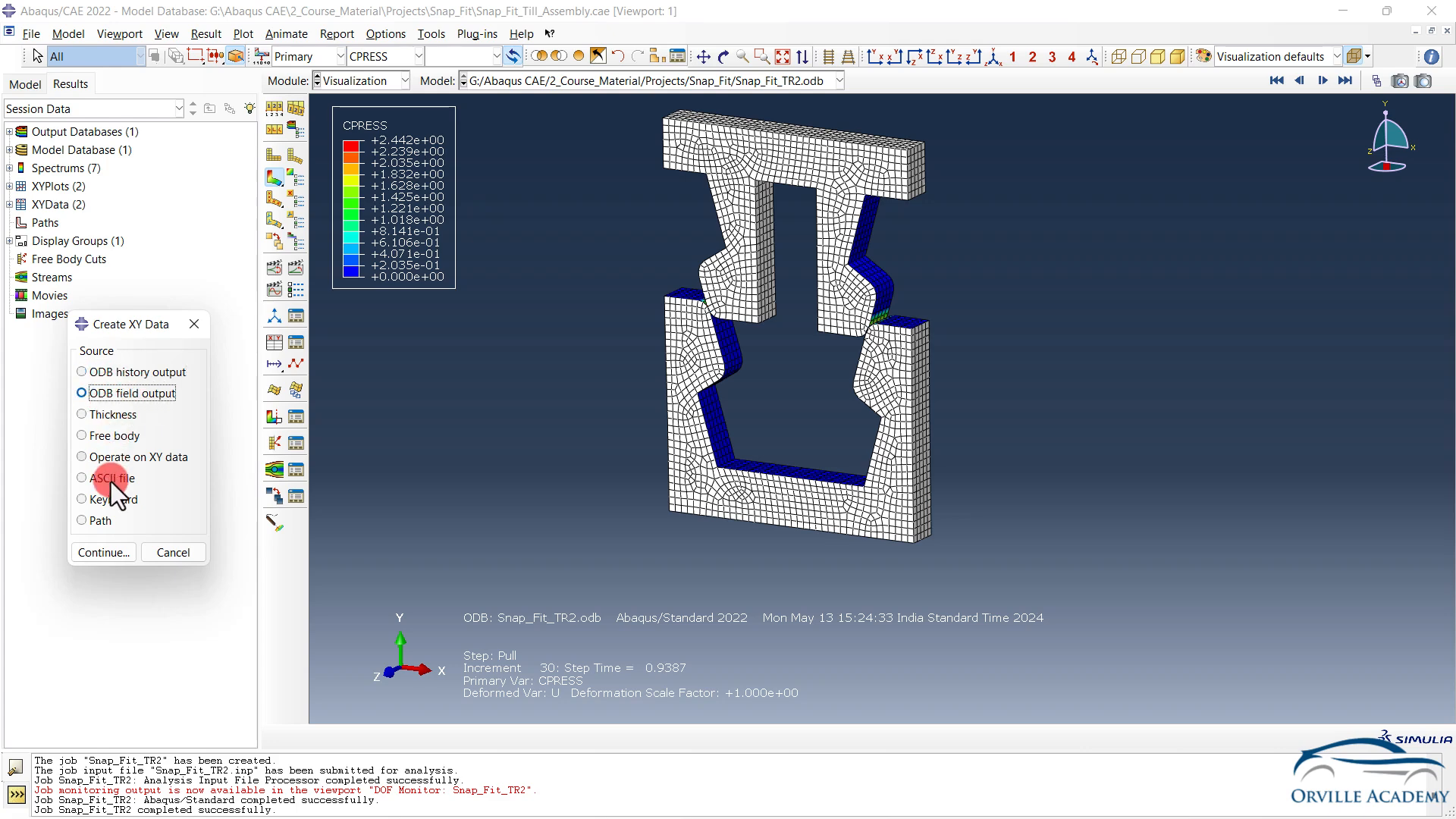
left_click(104, 552)
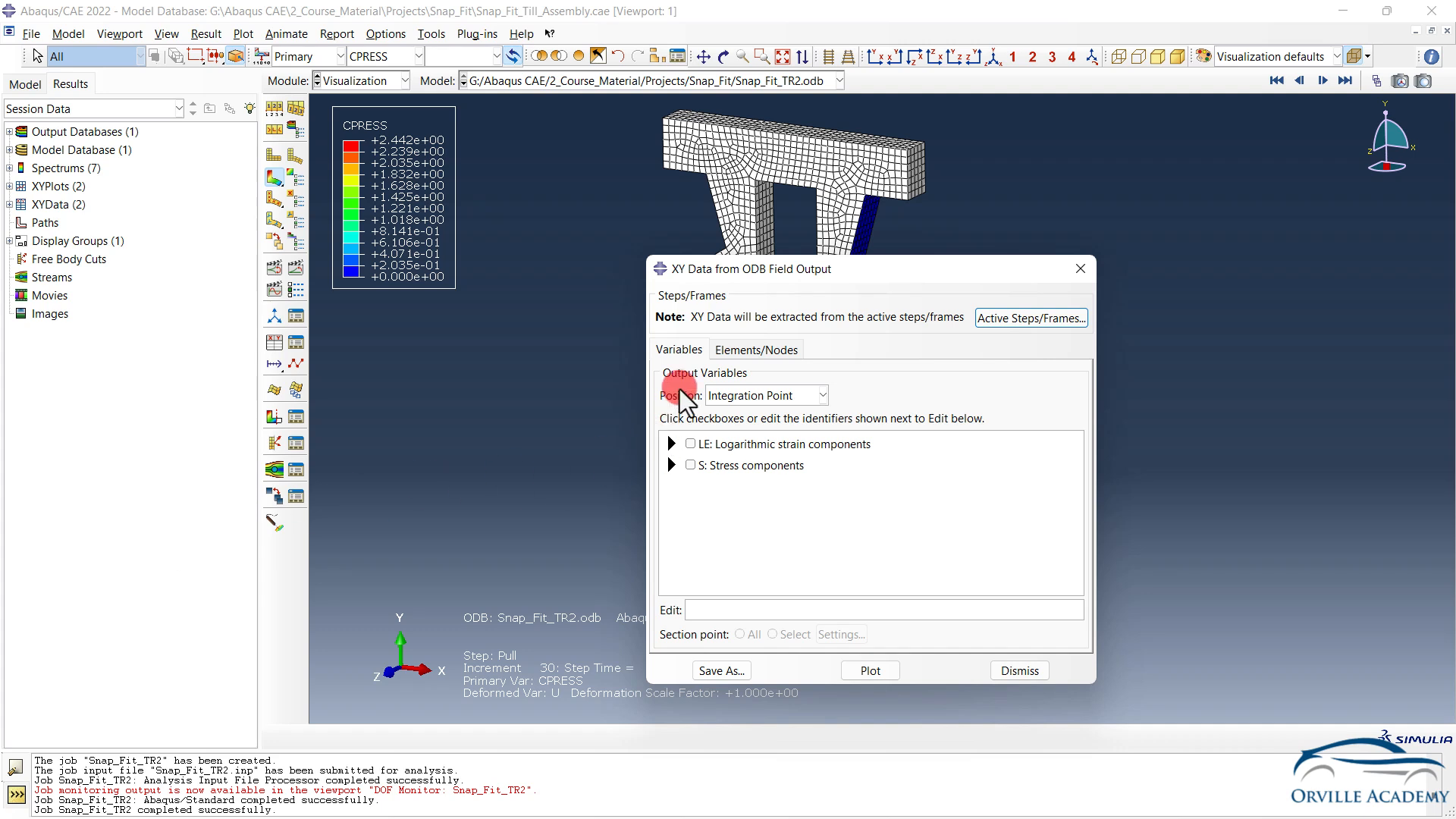
left_click(732, 395)
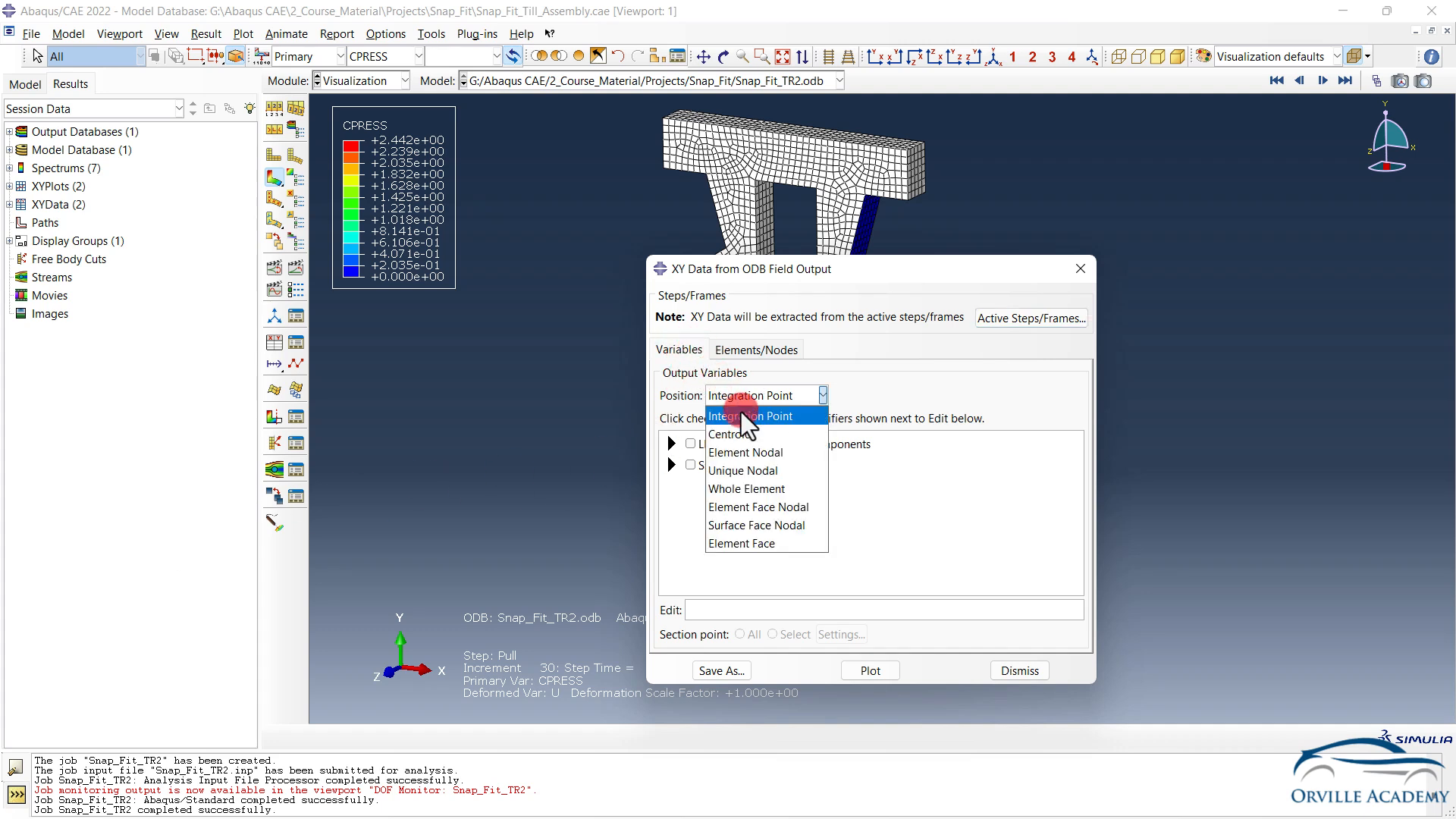
left_click(726, 470)
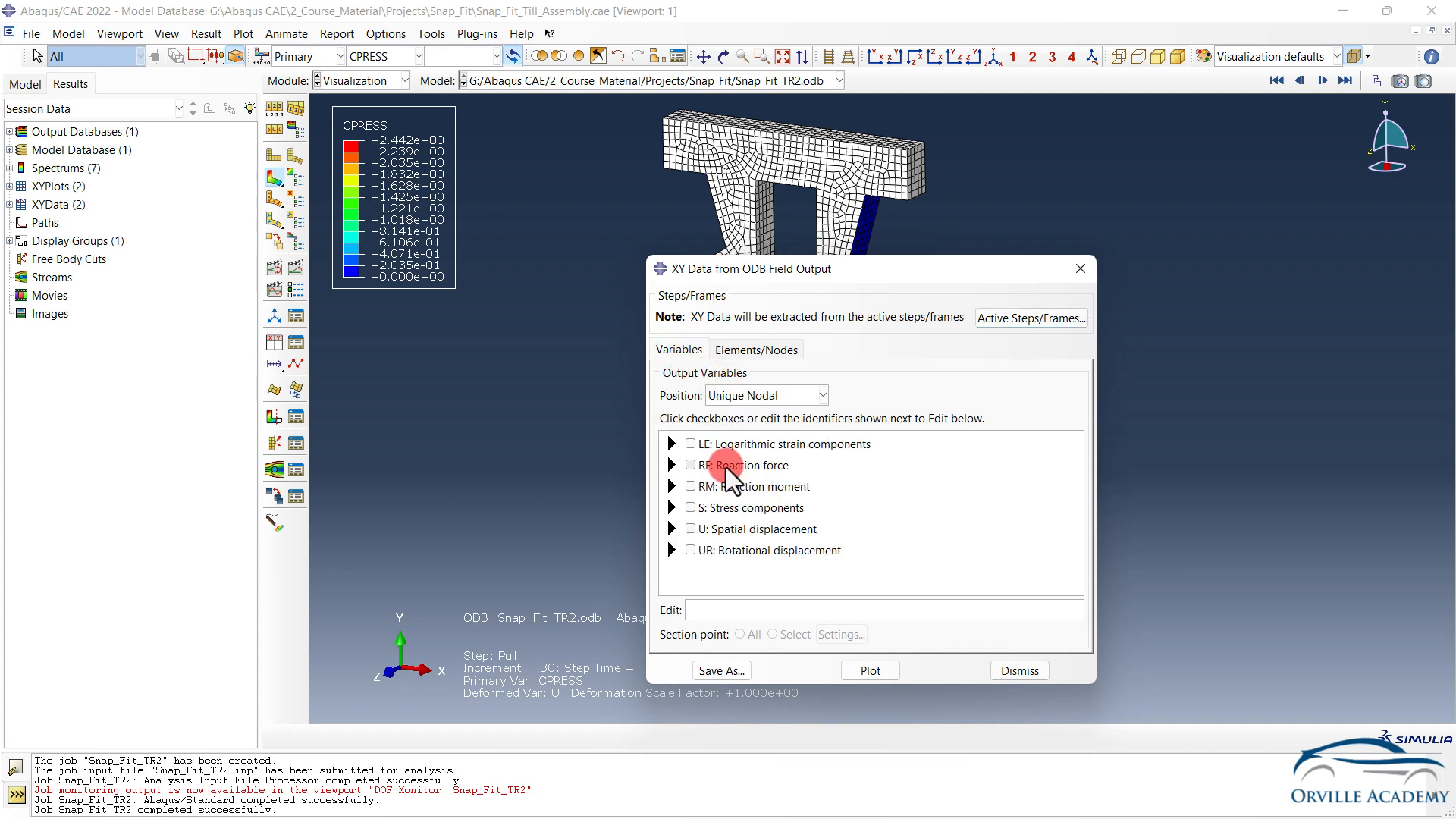
left_click(671, 465)
left_click(732, 484)
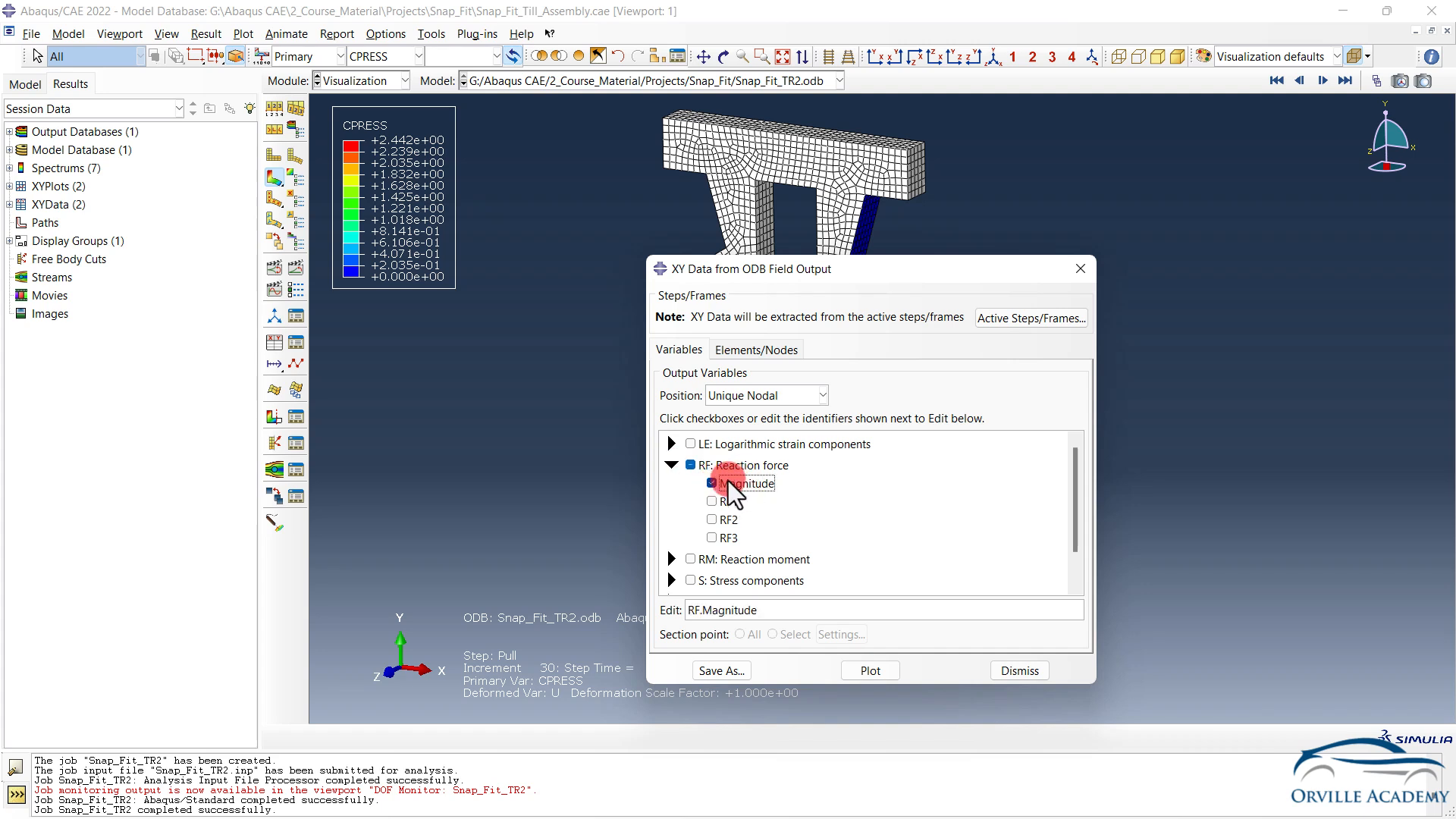
left_click(716, 517)
left_click(713, 519)
Plot the chosen reaction forces against time for the LOADING_POINT node set
left_click(741, 350)
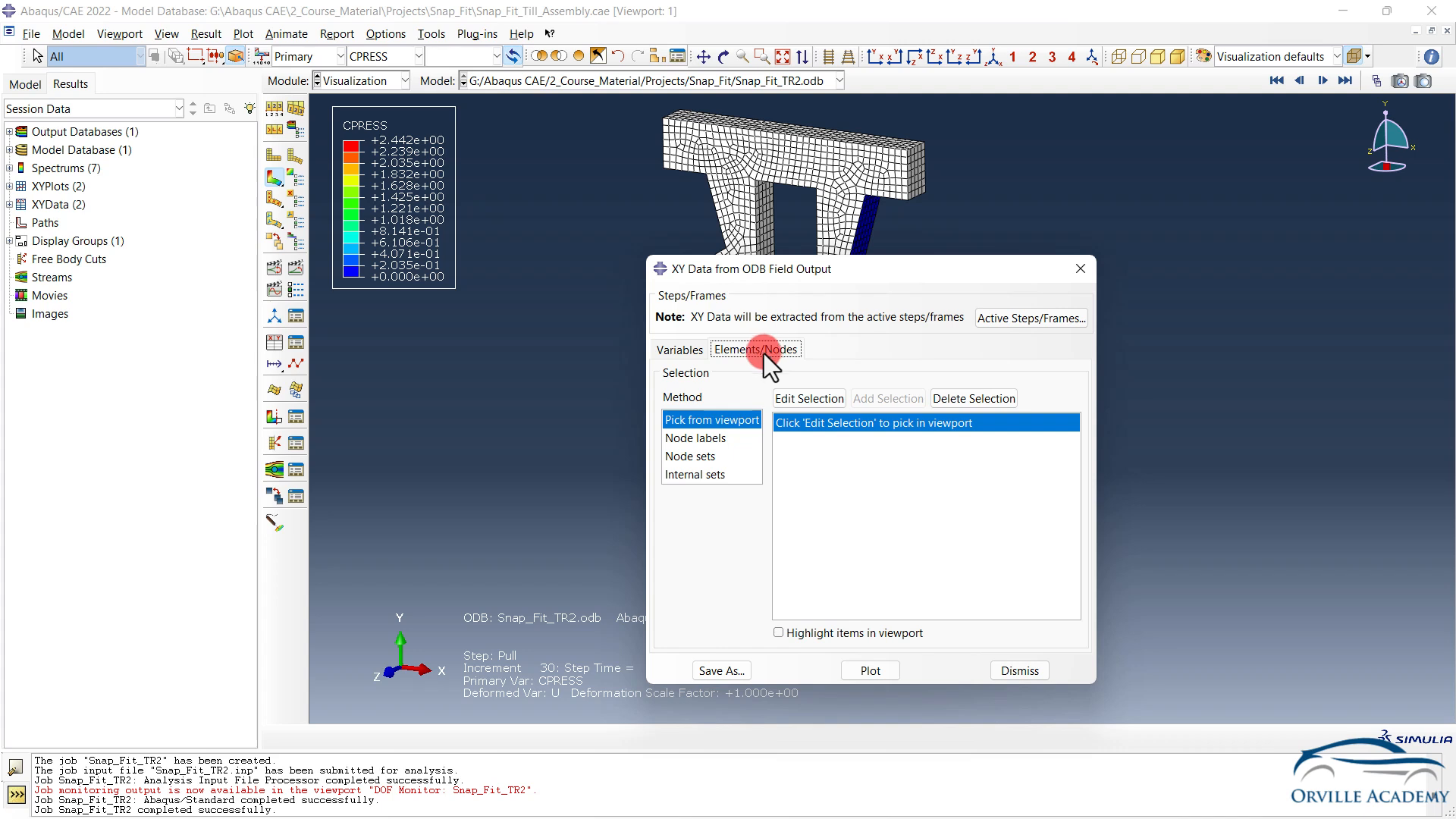
left_click(690, 456)
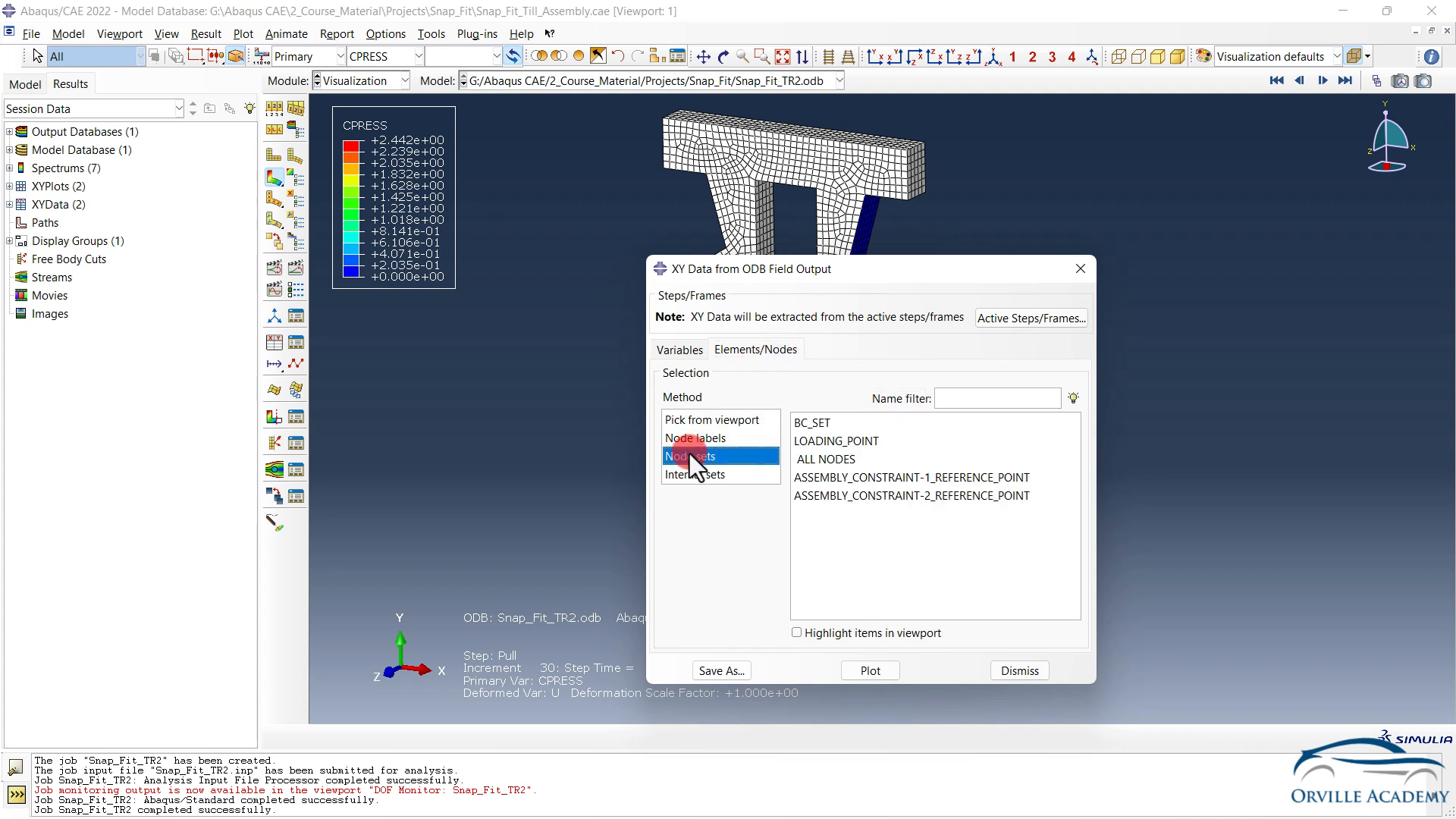
left_click(809, 440)
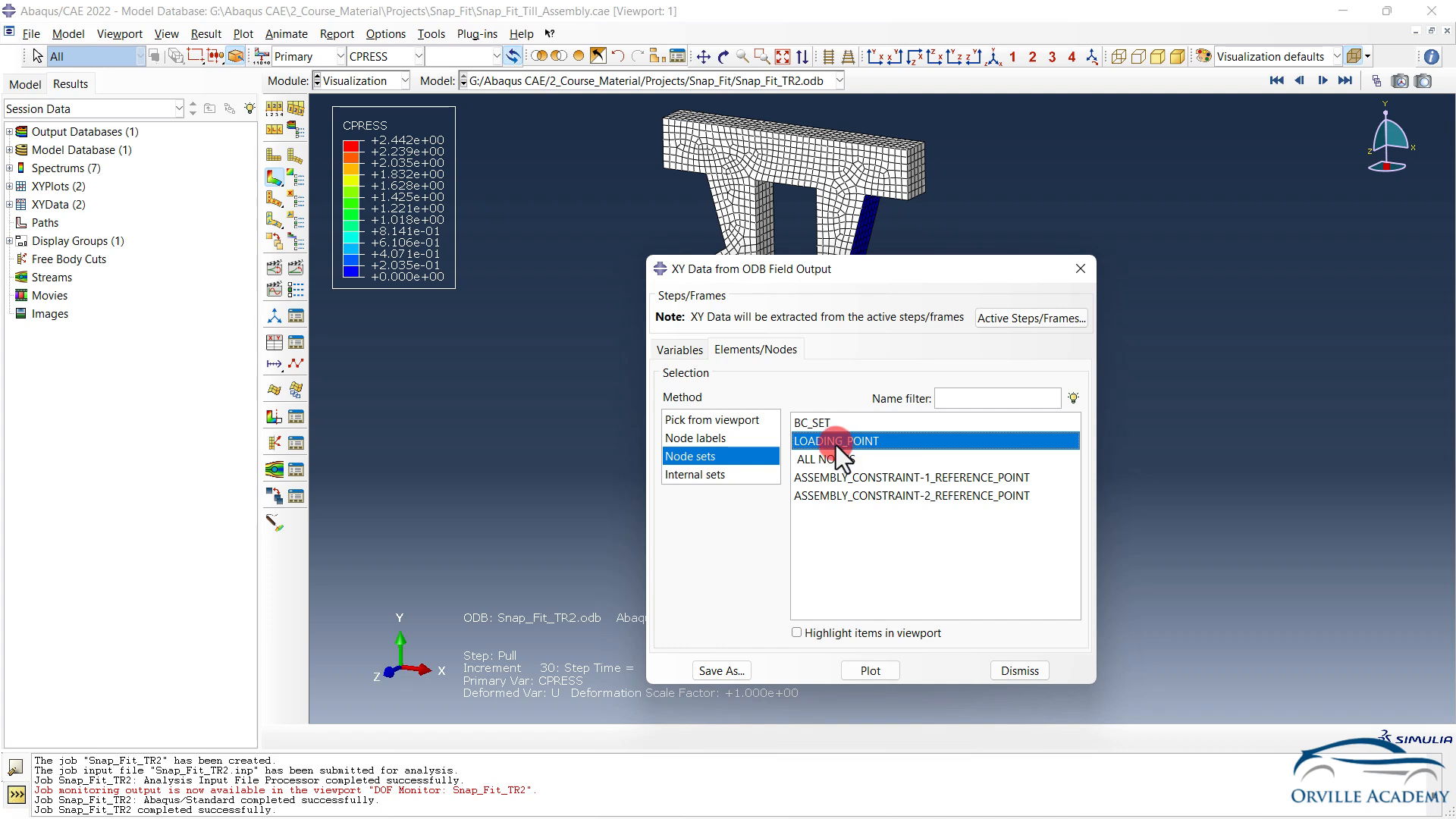
left_click(813, 636)
left_click(868, 669)
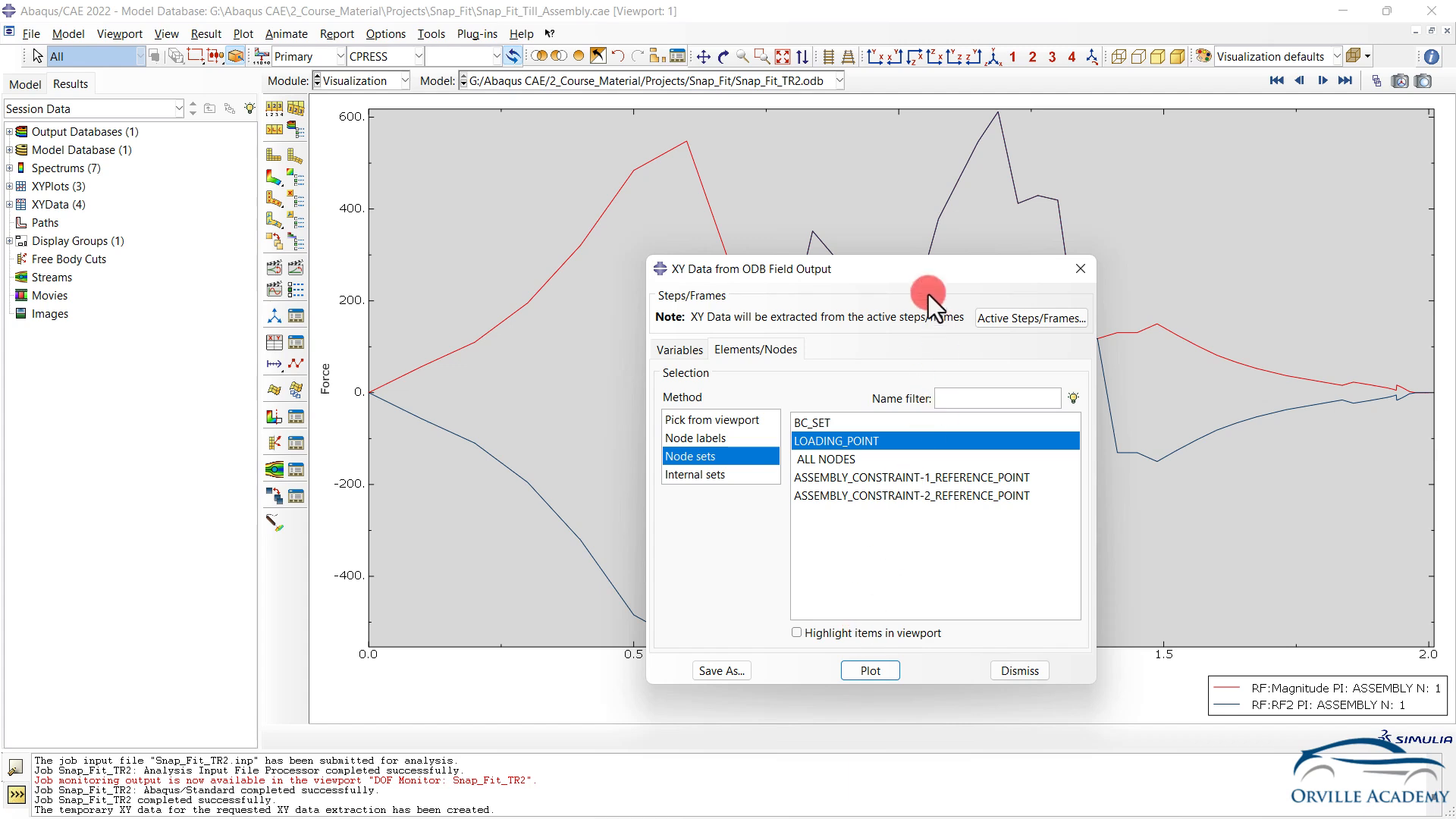
left_click_drag(919, 278, 280, 265)
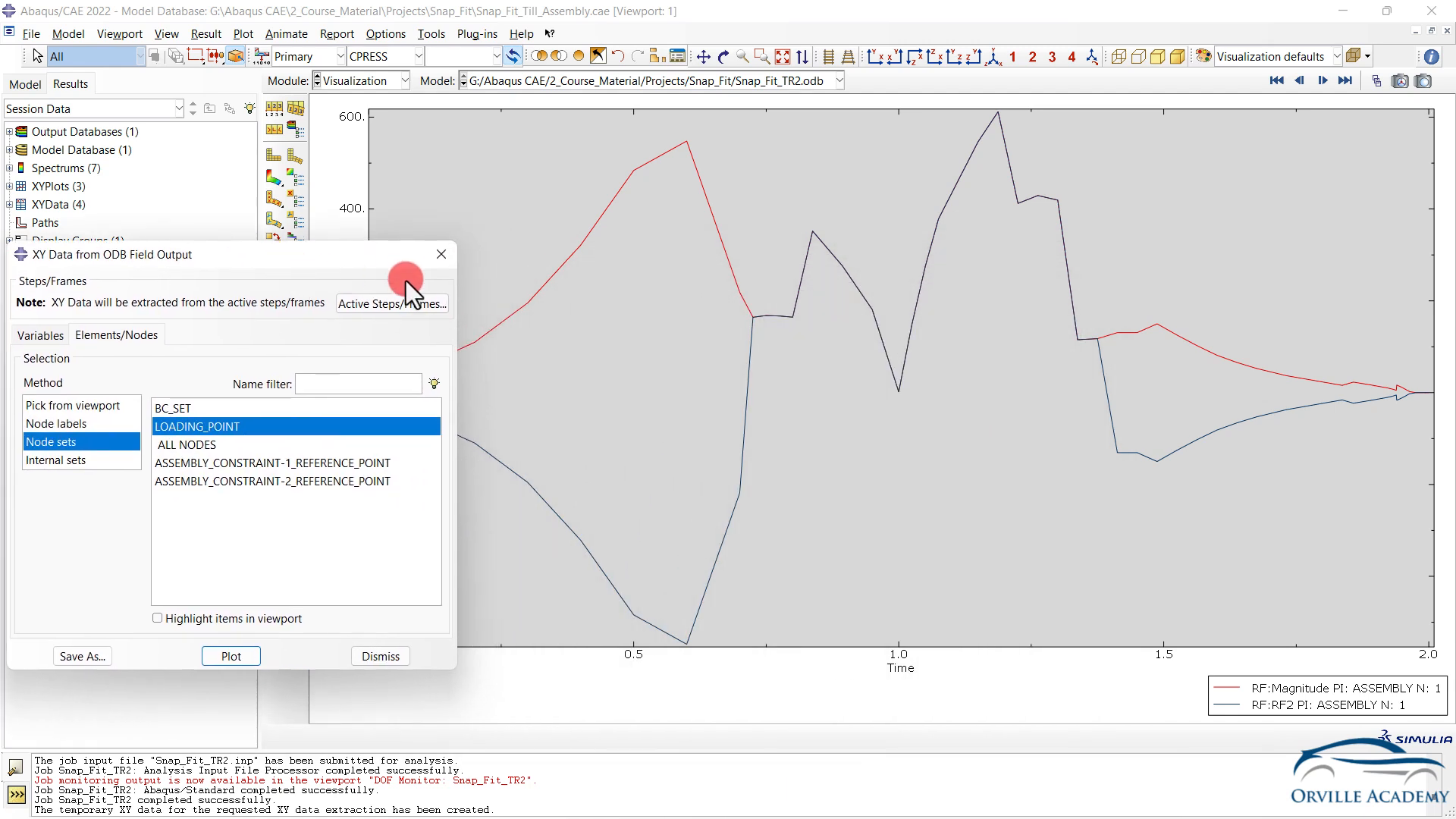
left_click(440, 256)
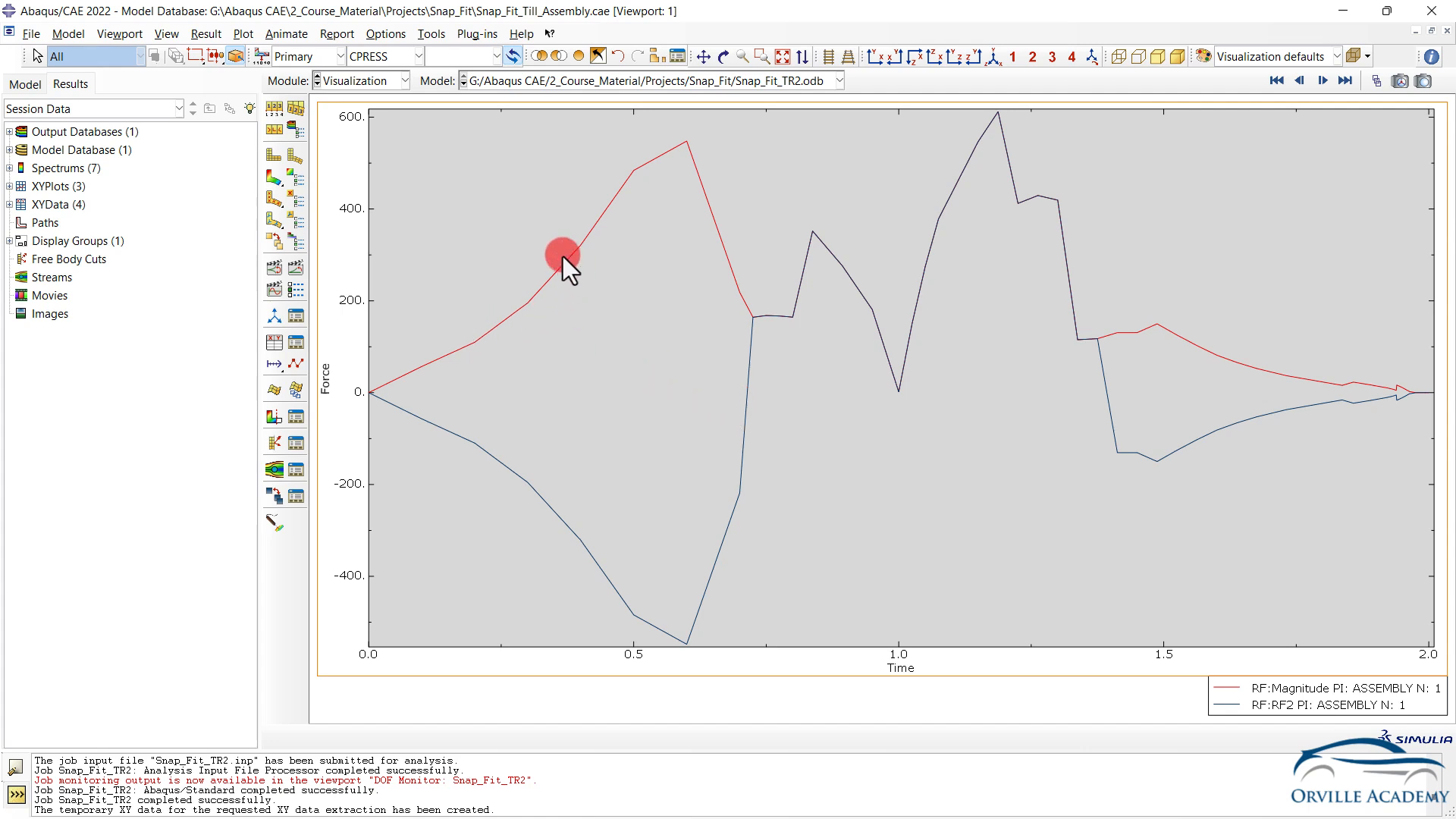
Replot the field output data for the LOADING_POINT node set with RF2 excluded, keeping only reaction force Magnitude
left_click(295, 343)
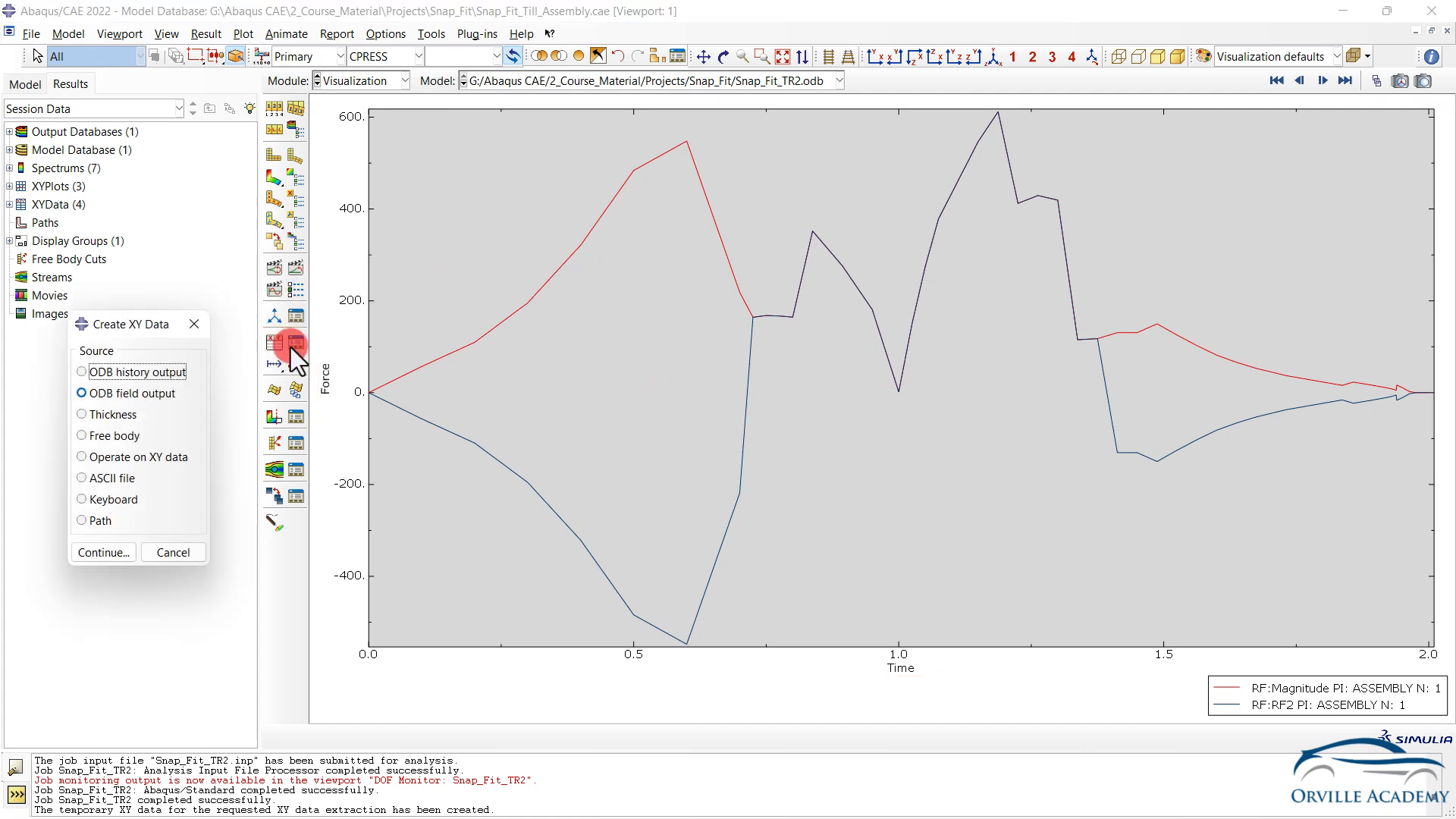
left_click(98, 546)
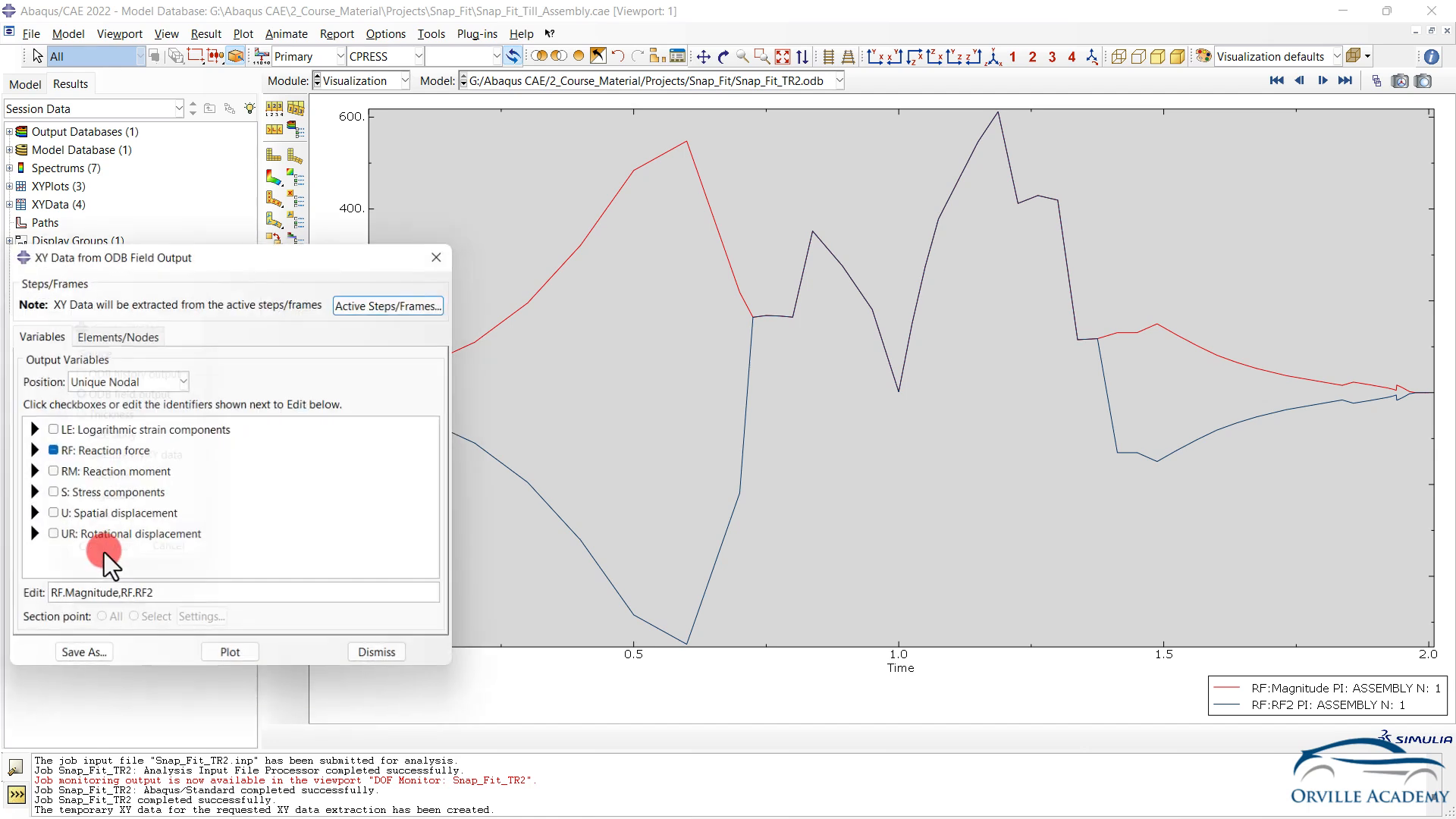
left_click(30, 450)
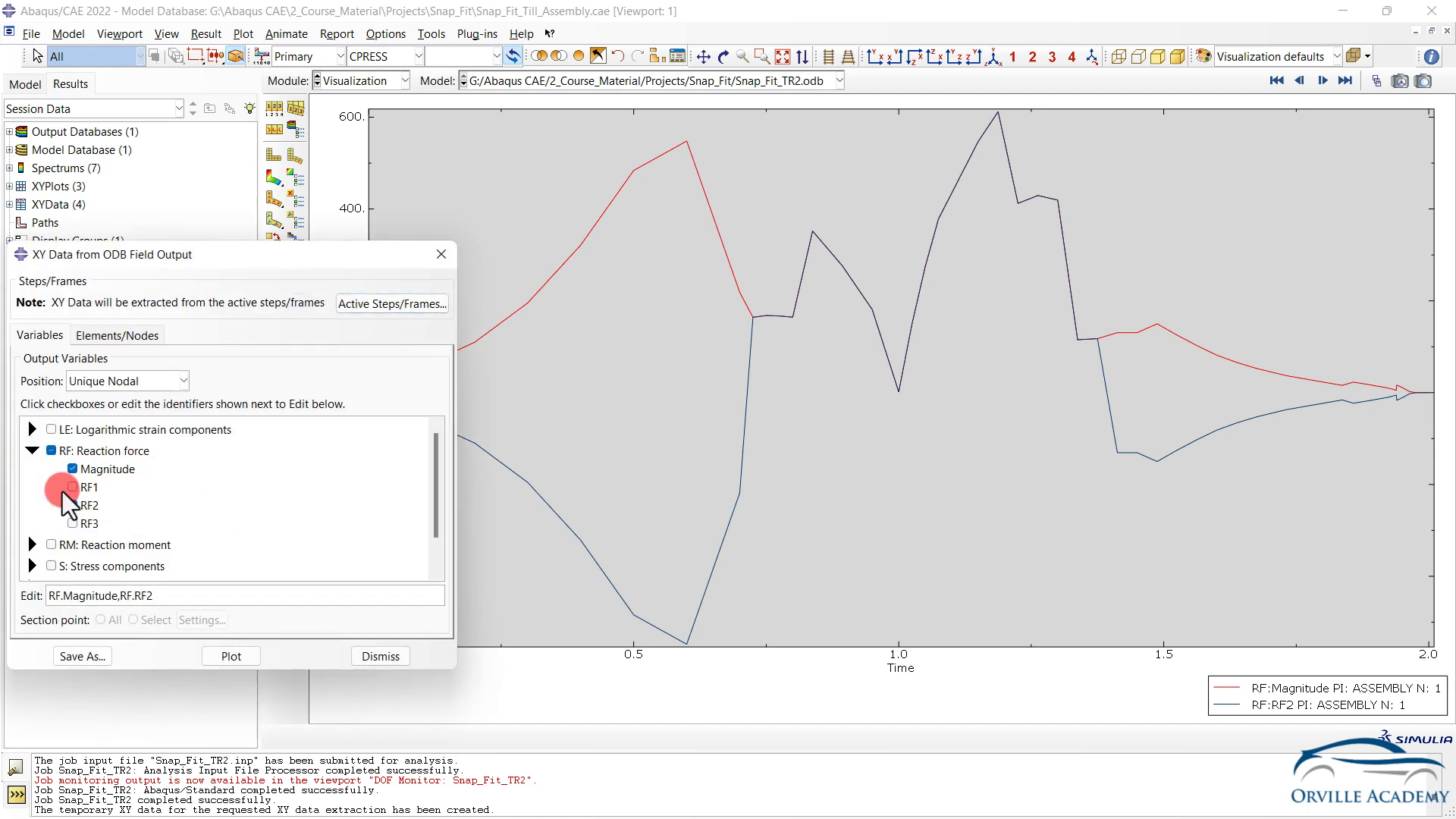
left_click(73, 504)
left_click(99, 334)
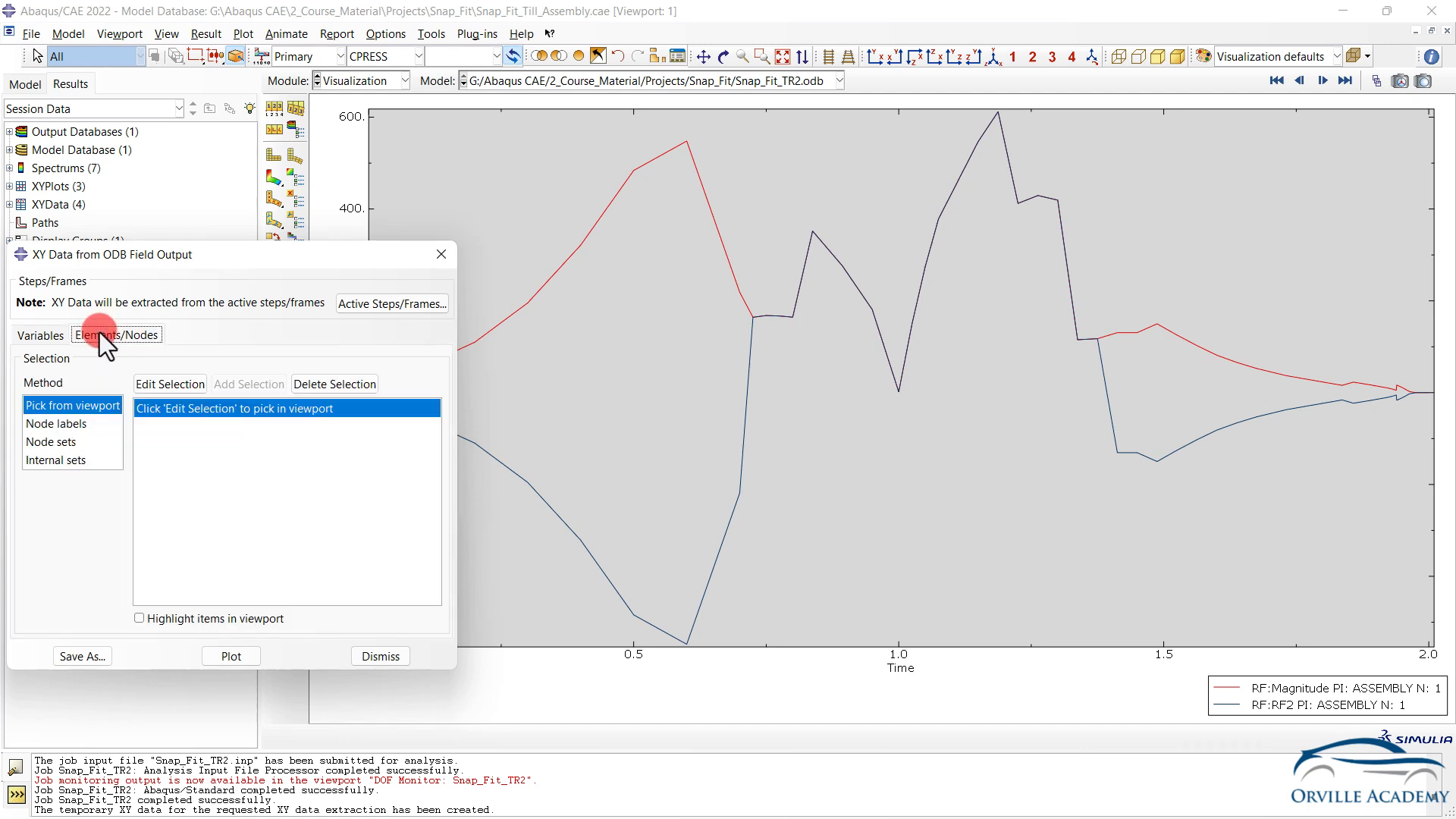
left_click(53, 442)
left_click(191, 427)
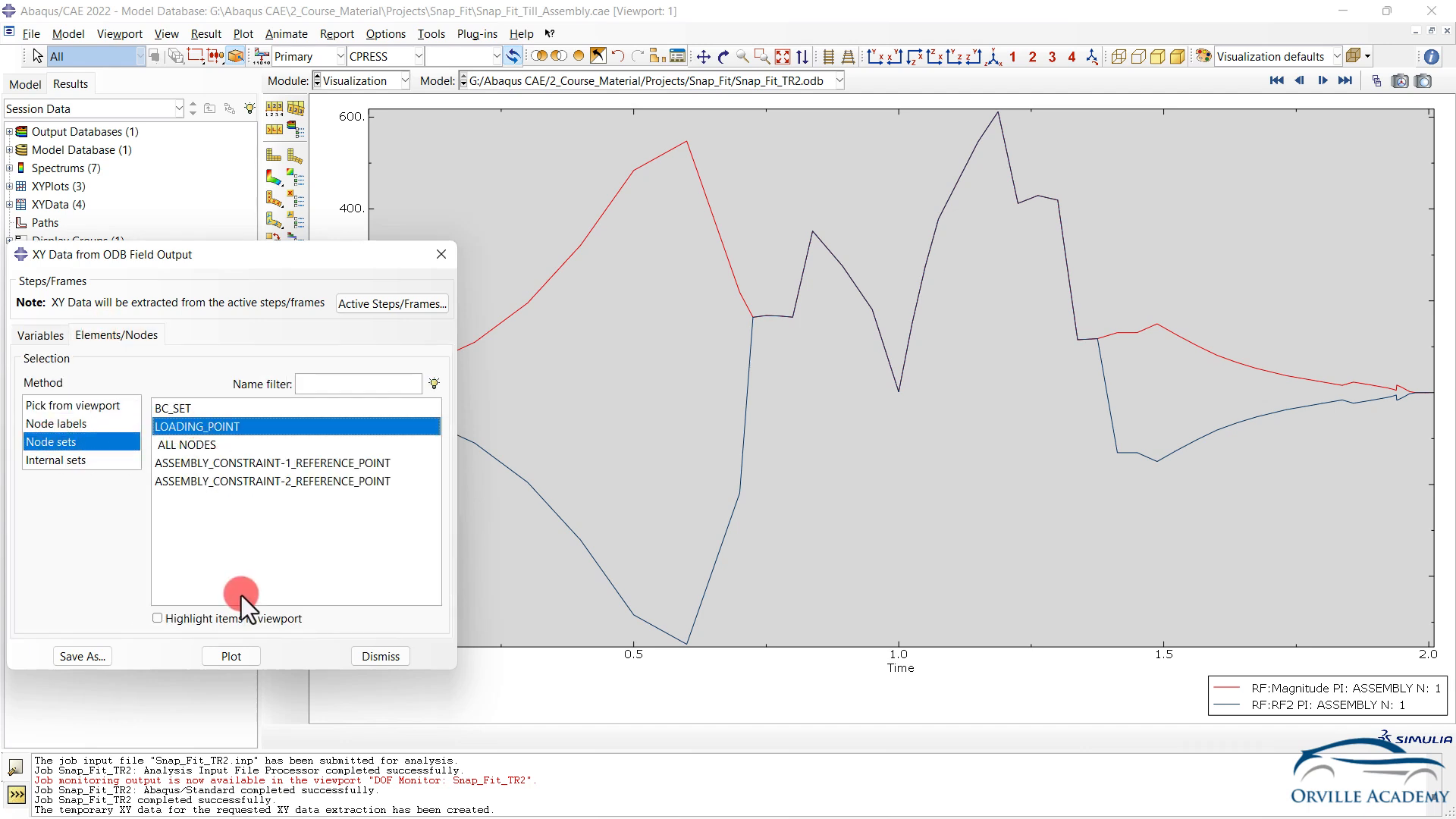
left_click(230, 653)
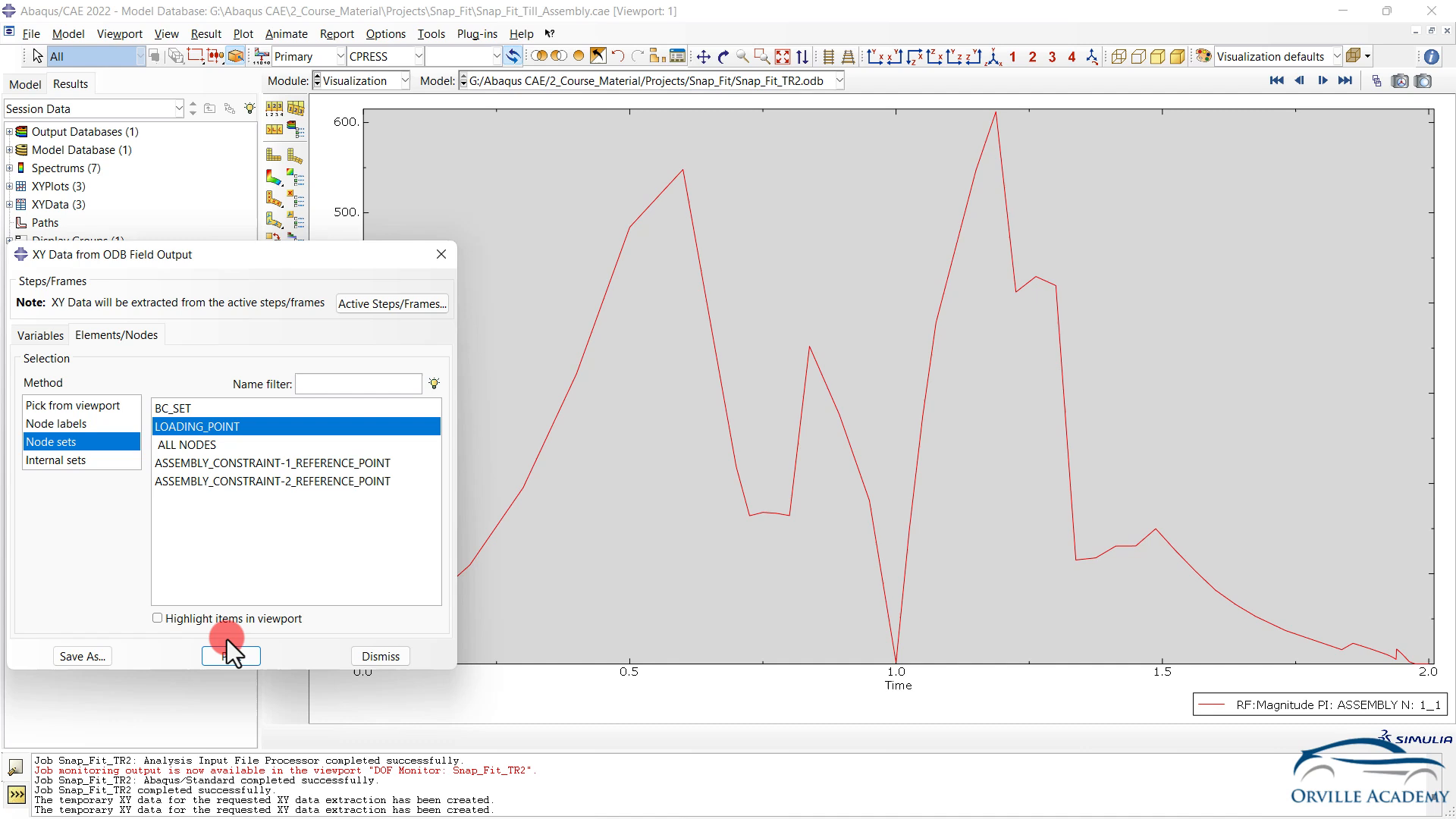
left_click(438, 253)
Animate the reaction force plot over time, then create a second viewport and tile all viewports vertically
left_click(293, 270)
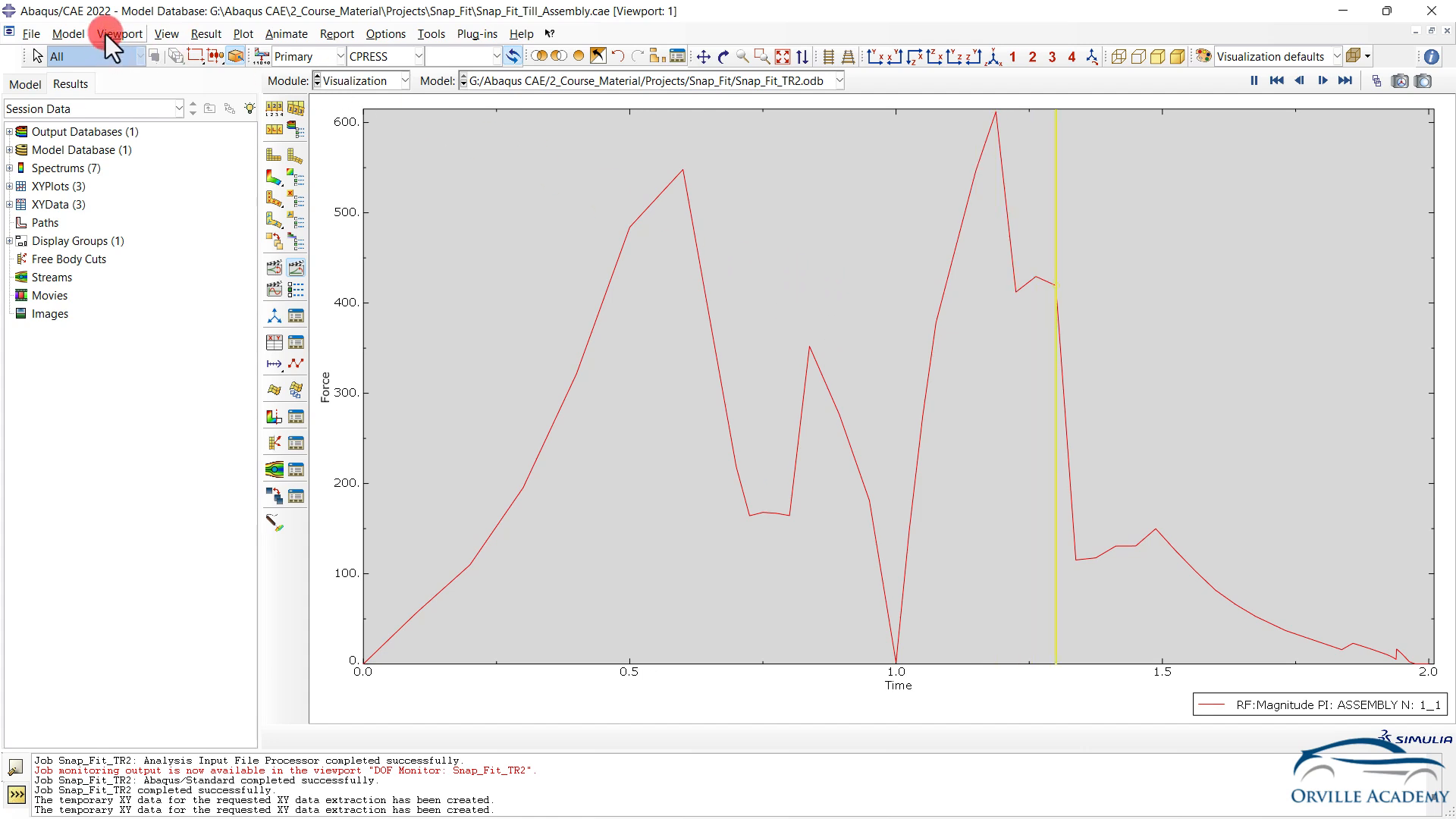
left_click(124, 33)
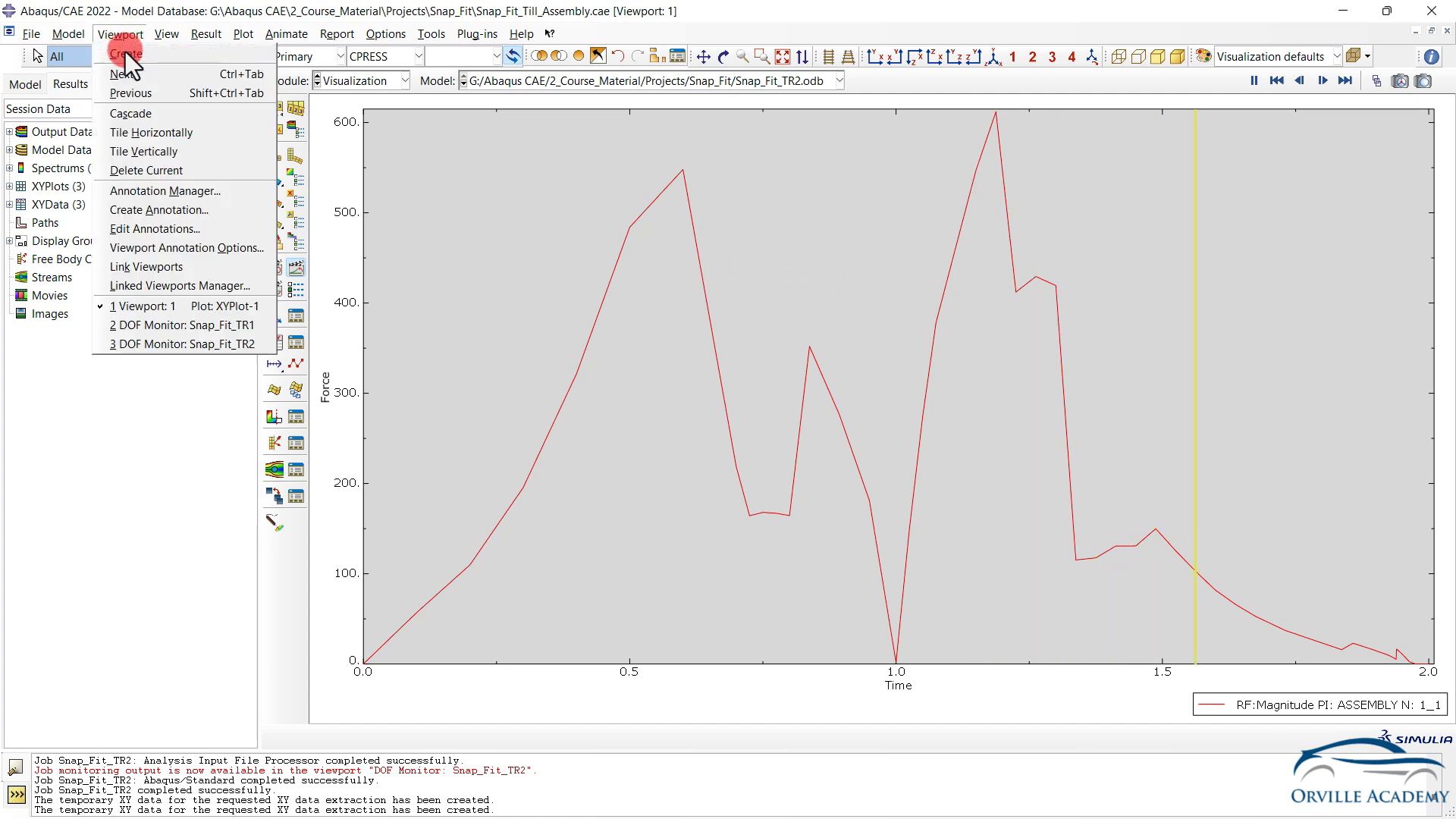
left_click(131, 65)
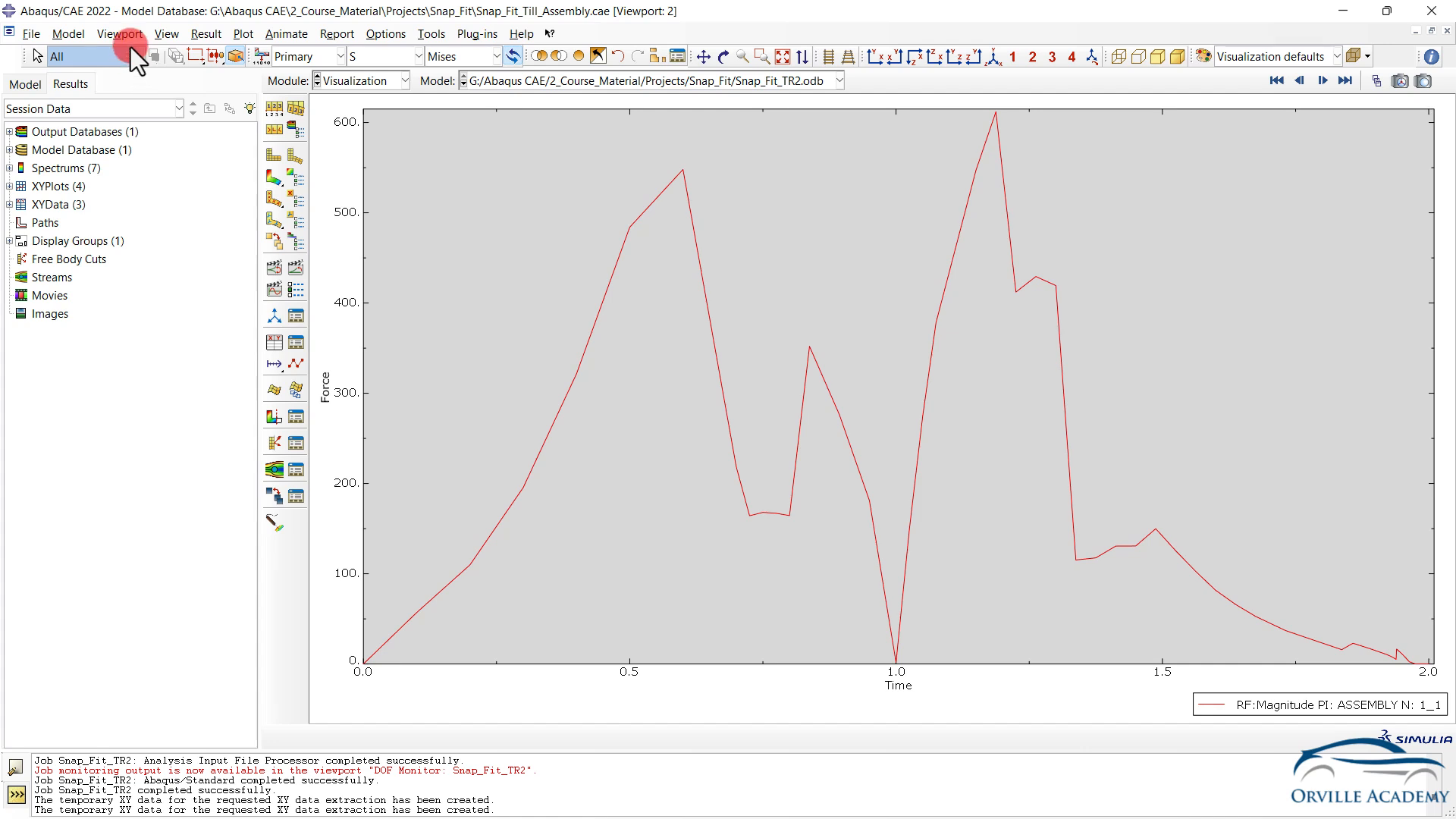
left_click(120, 35)
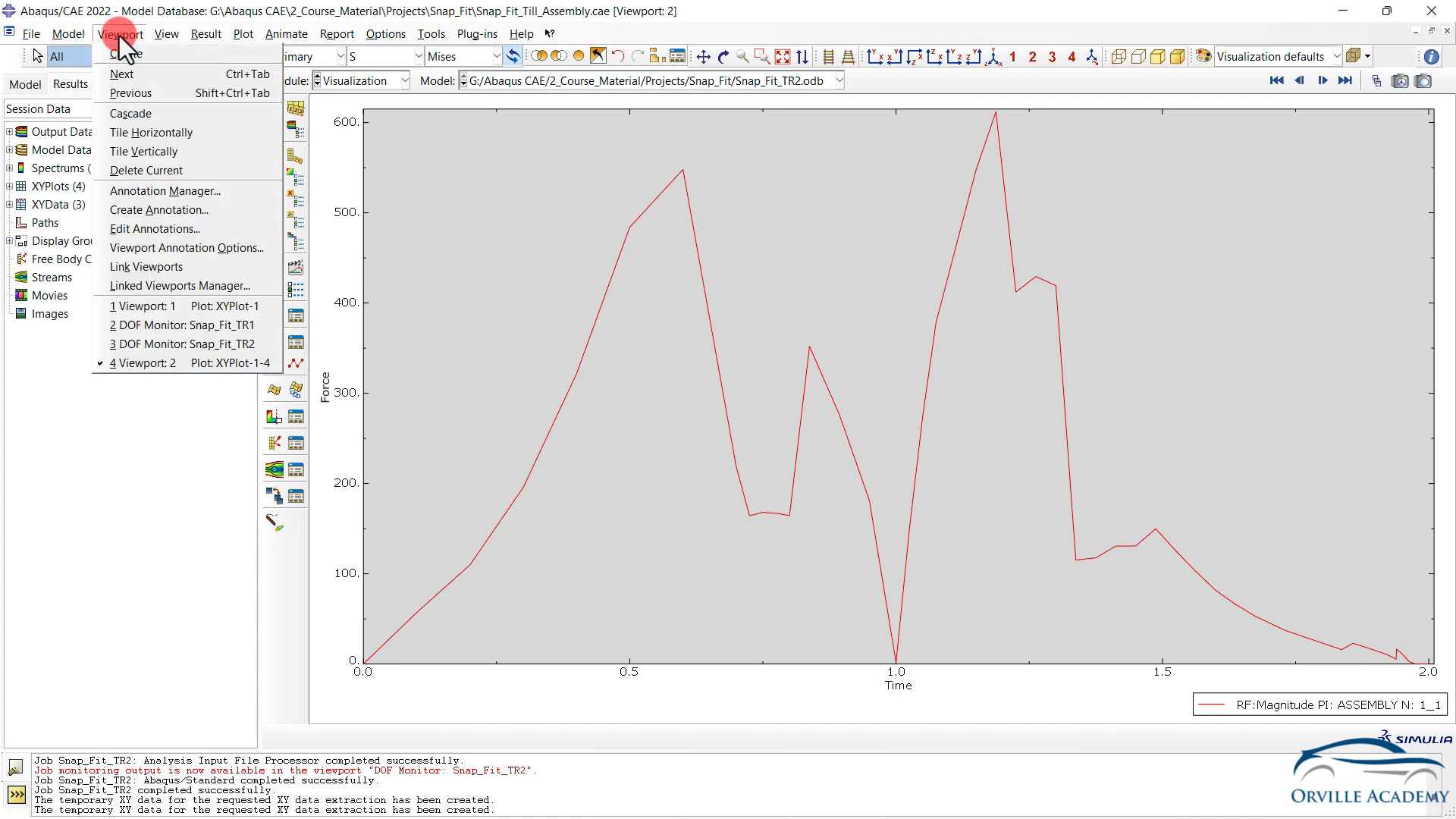
left_click(121, 152)
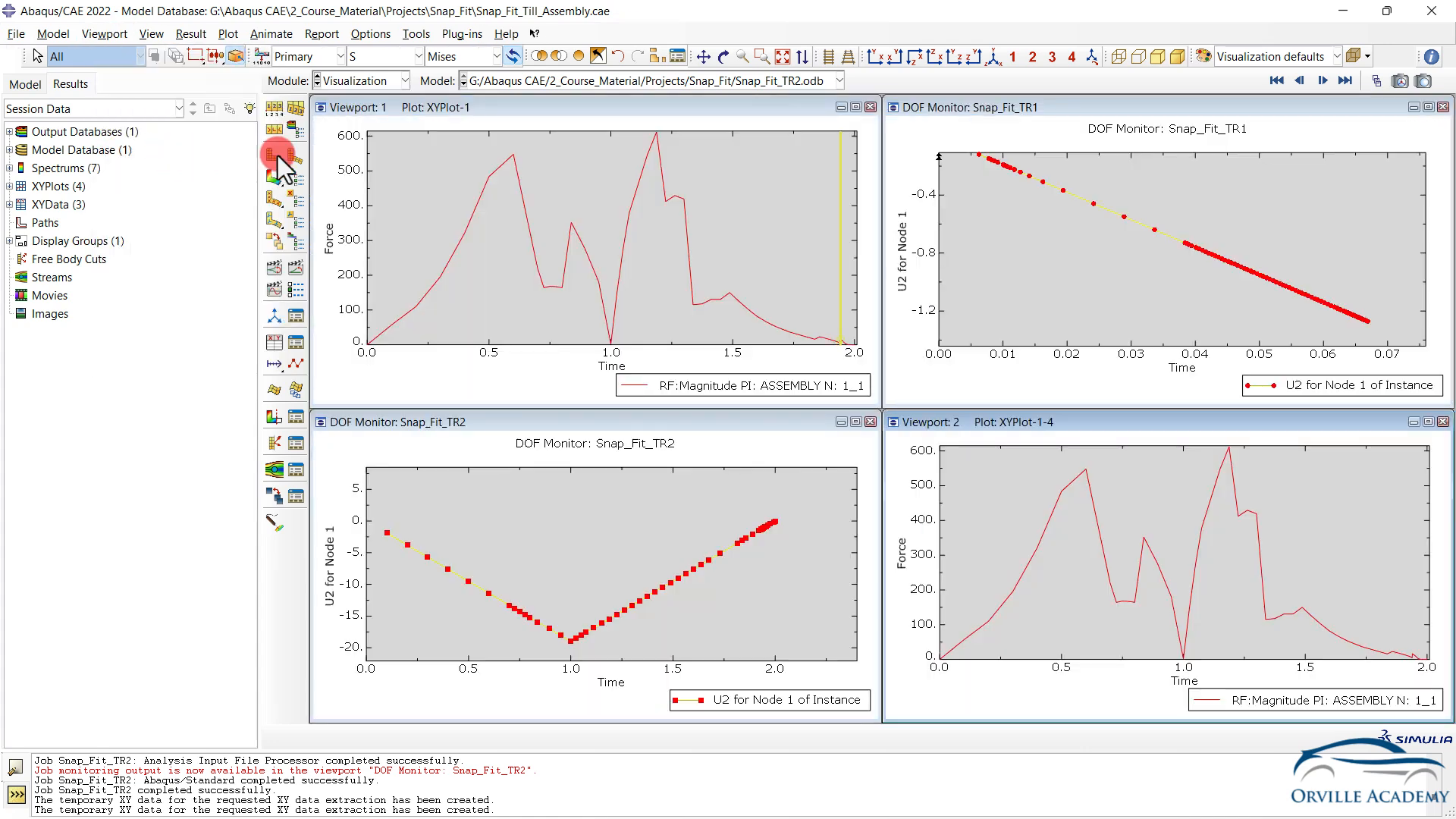
Close the Snap_Fit_TR1 DOF monitor and Viewport 2, and tile the two remaining viewports vertically
left_click(518, 135)
left_click(1052, 105)
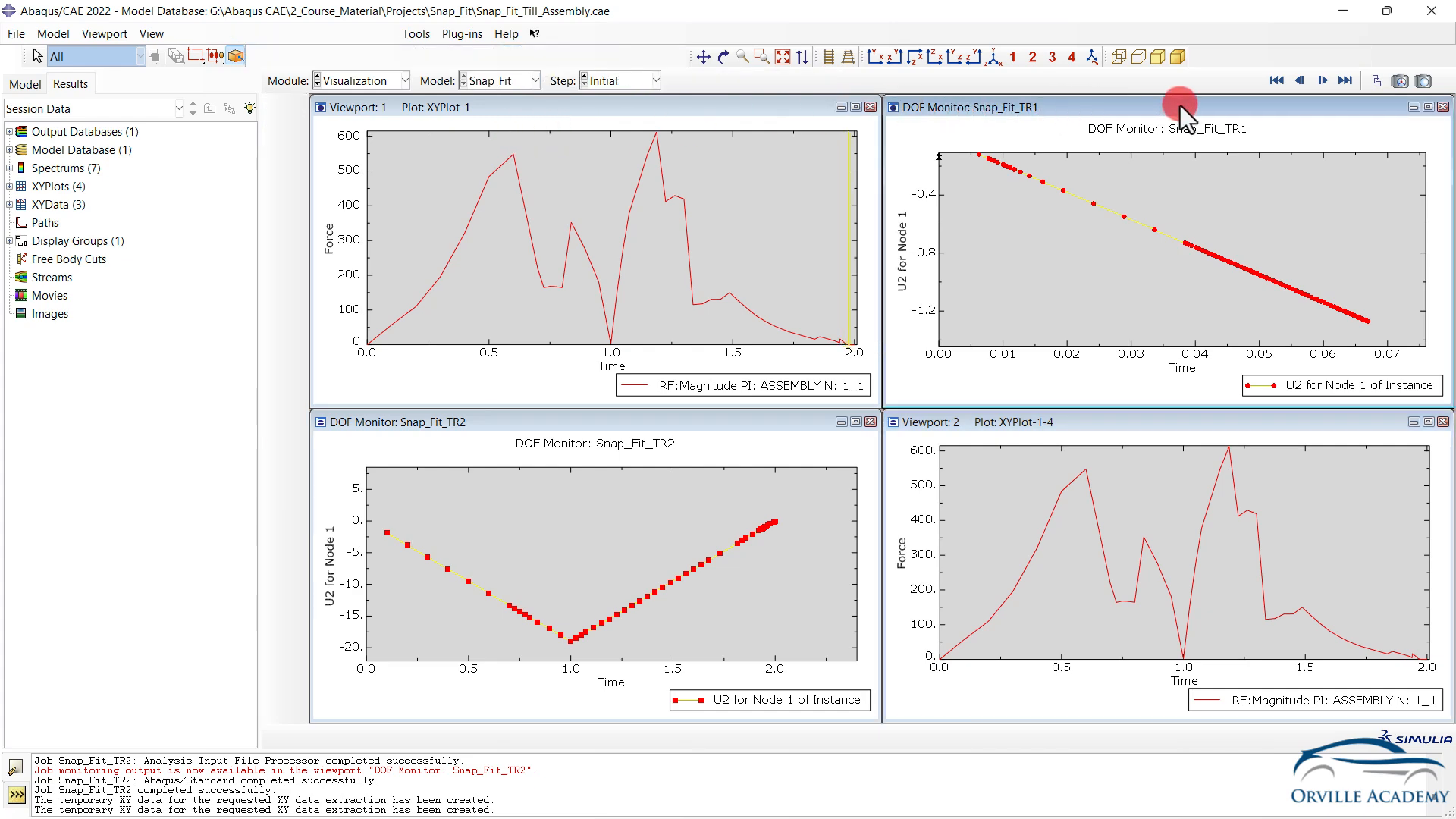
left_click(1415, 106)
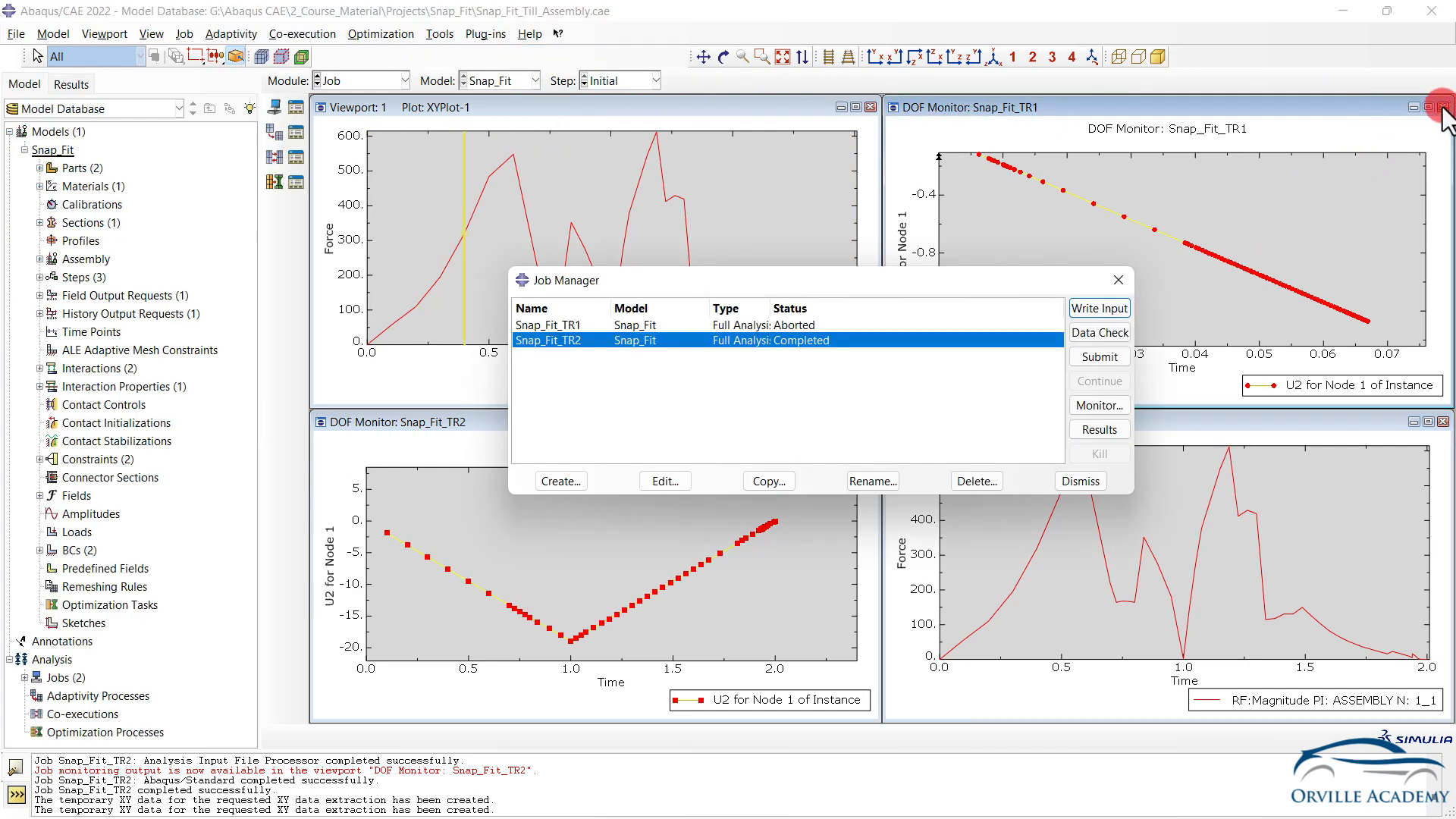
left_click(1443, 422)
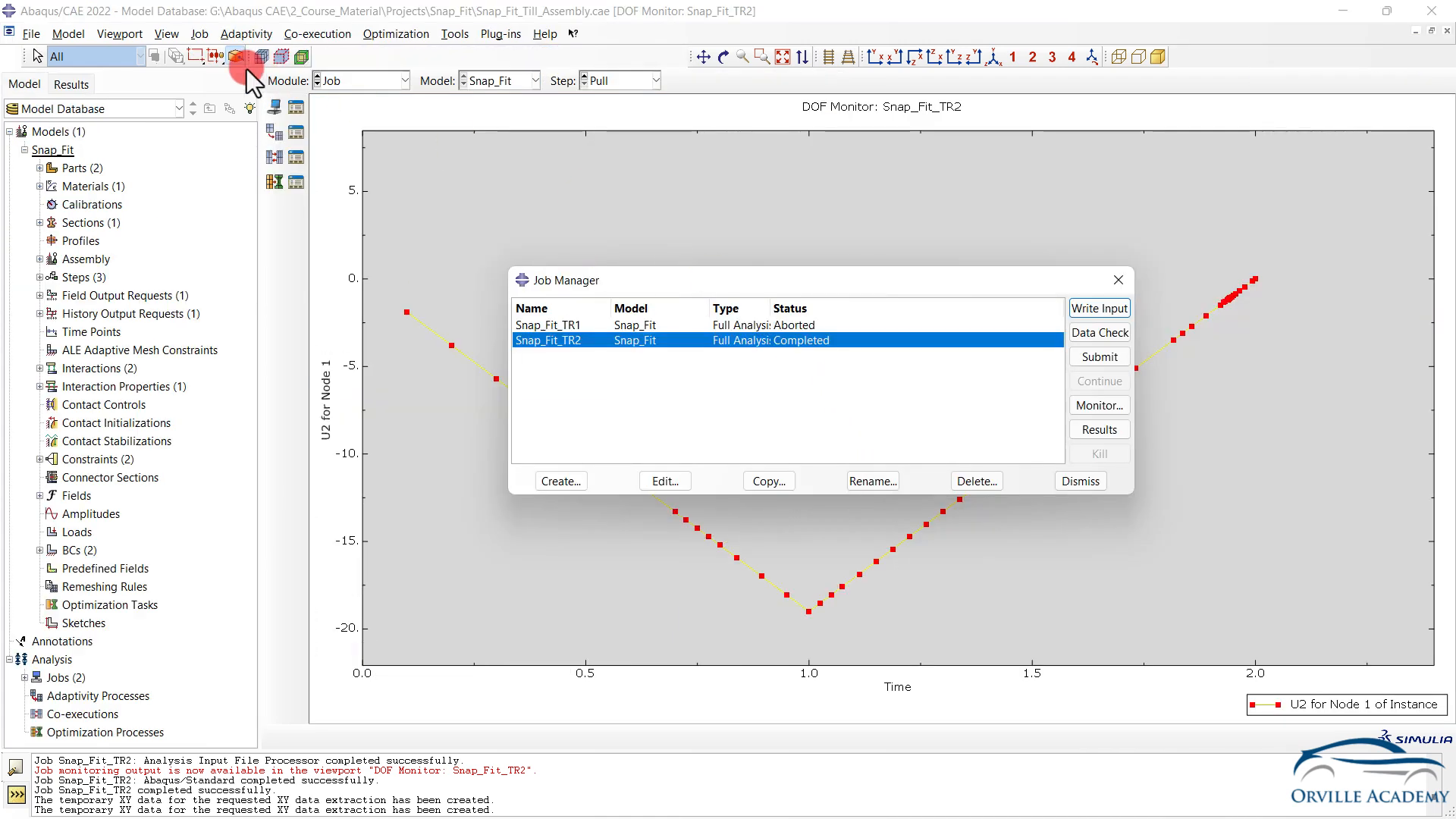
left_click(127, 35)
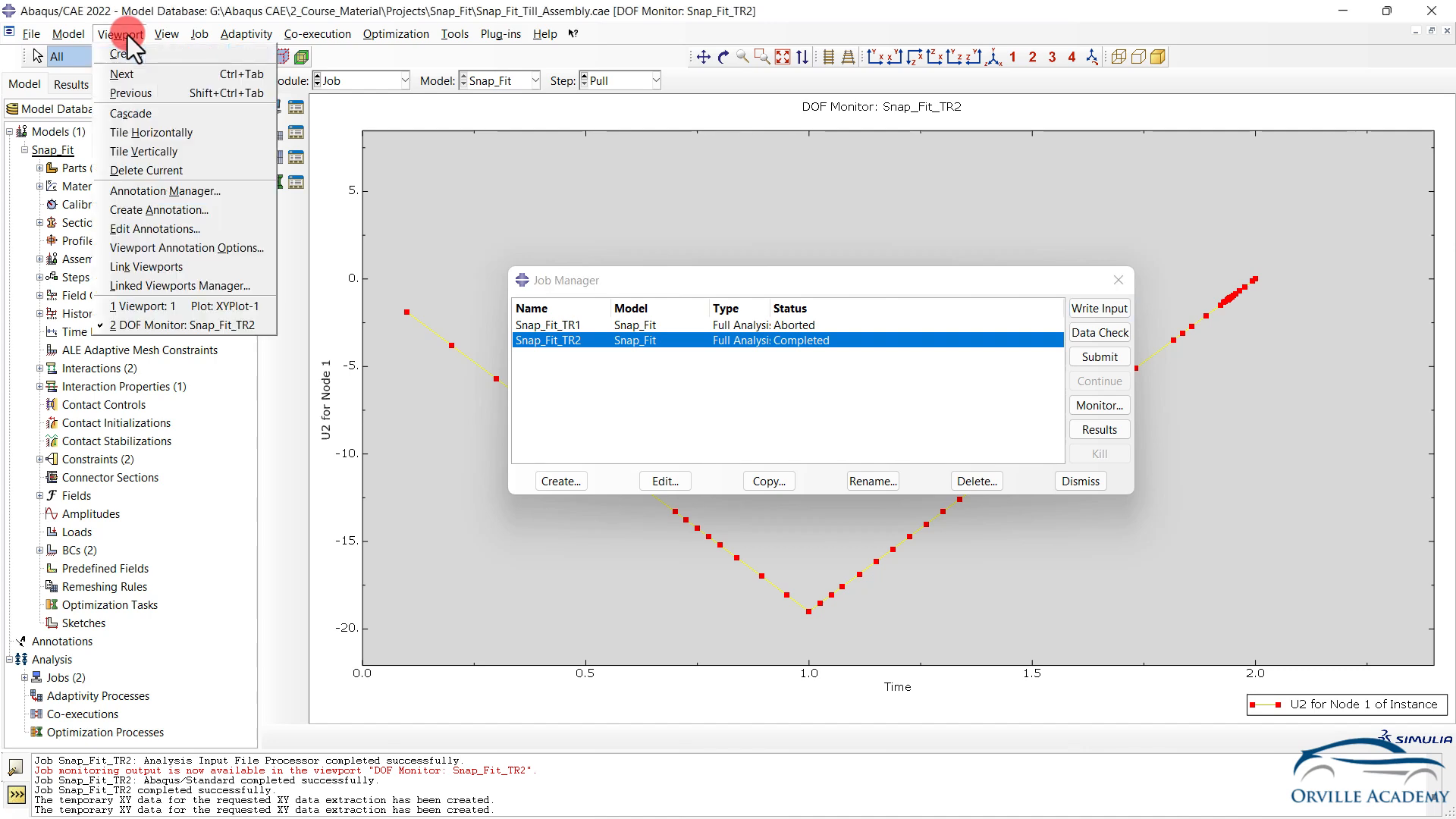
left_click(144, 152)
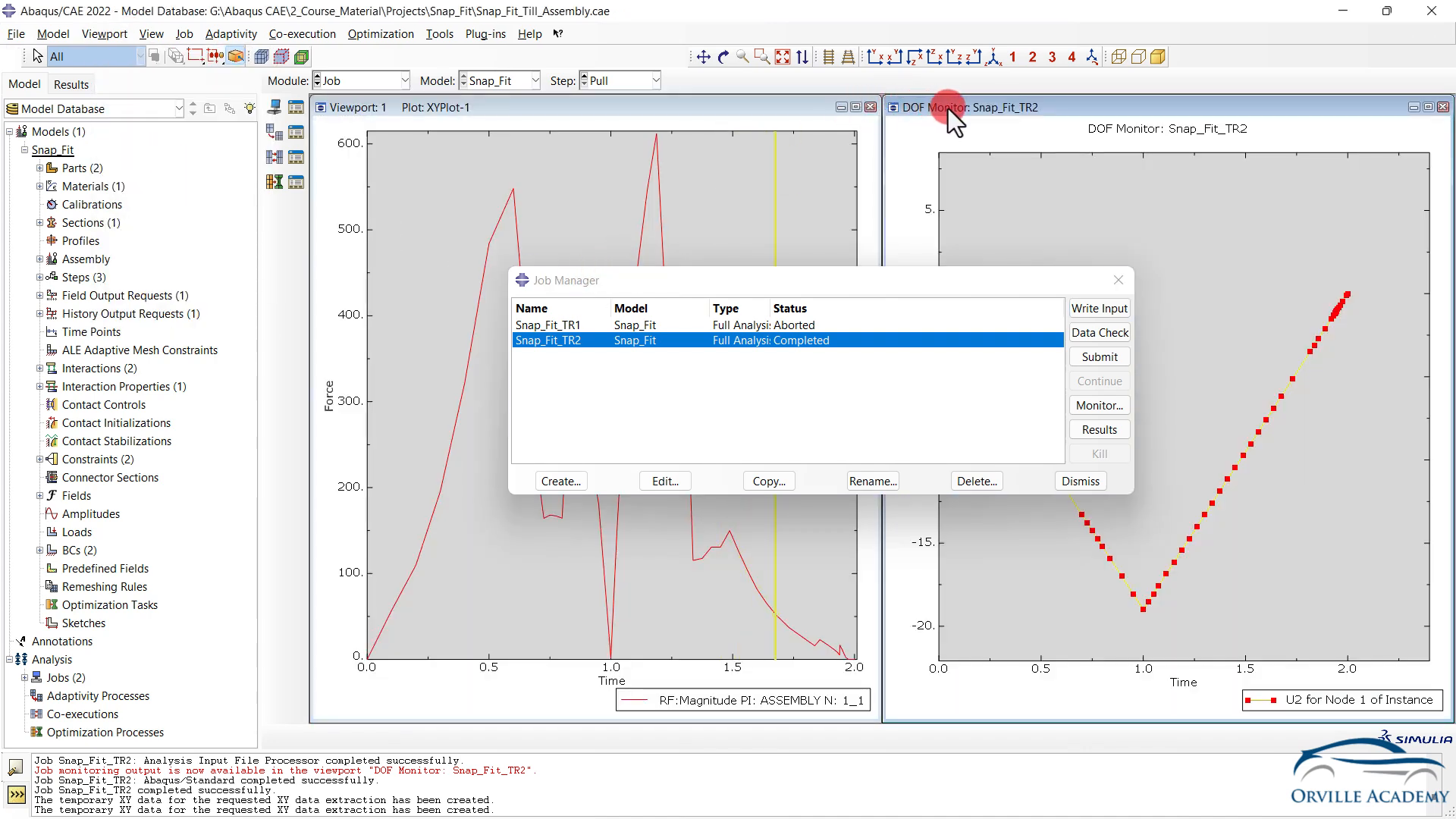
Load the Snap_Fit_TR2 job results into the DOF monitor viewport and briefly run their time-history animation
left_click(1119, 280)
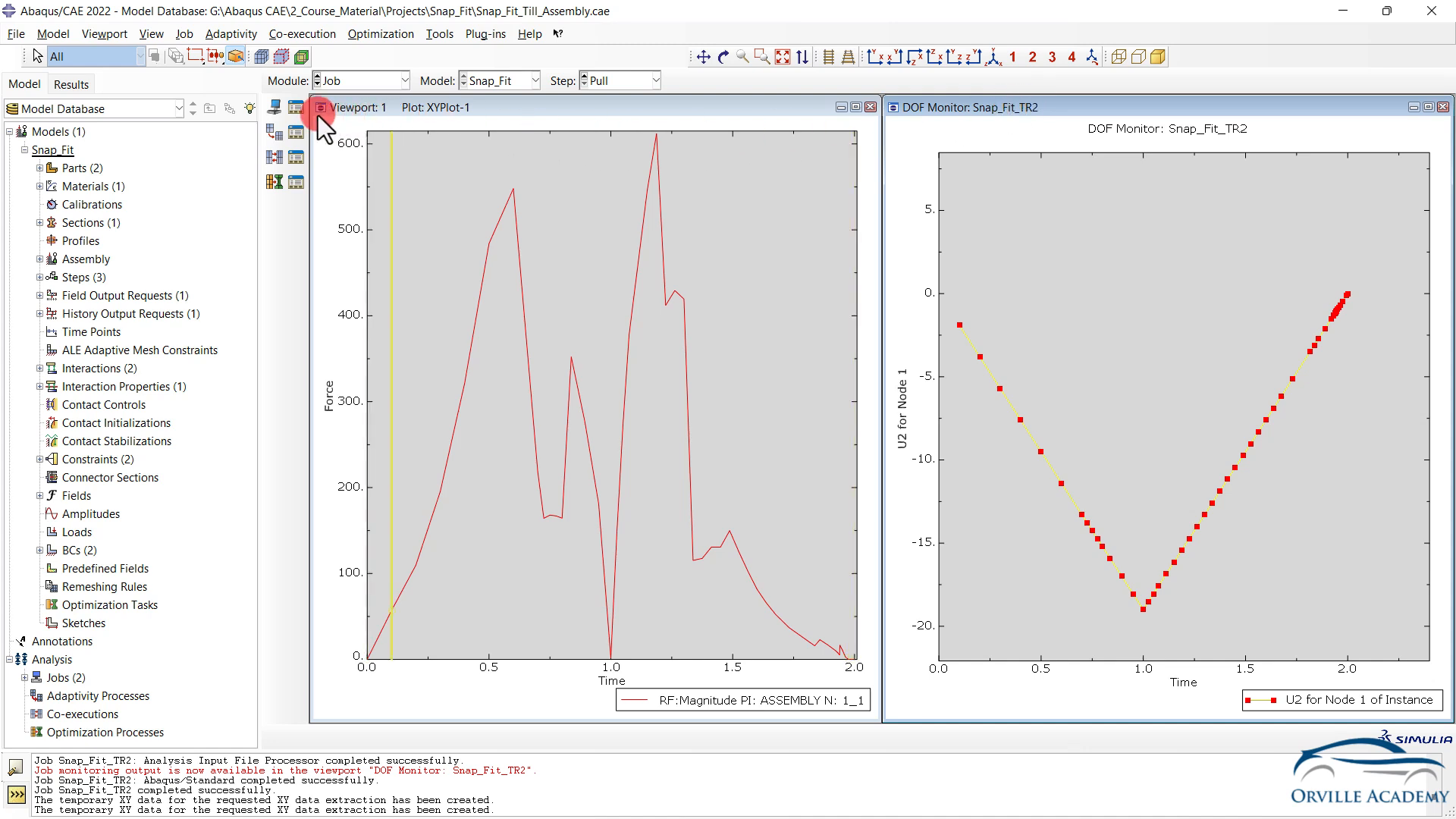
left_click(294, 109)
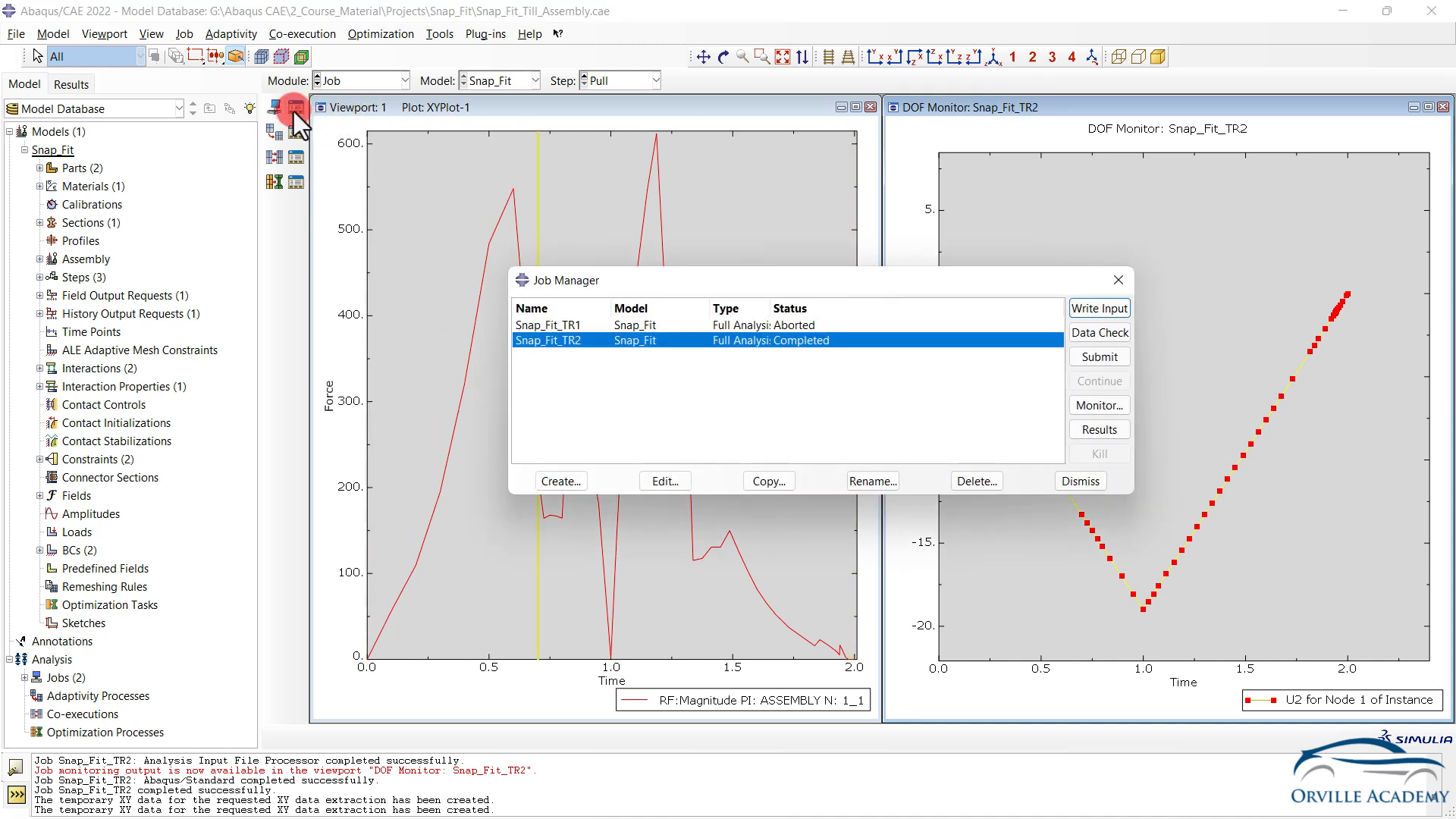
left_click(1099, 429)
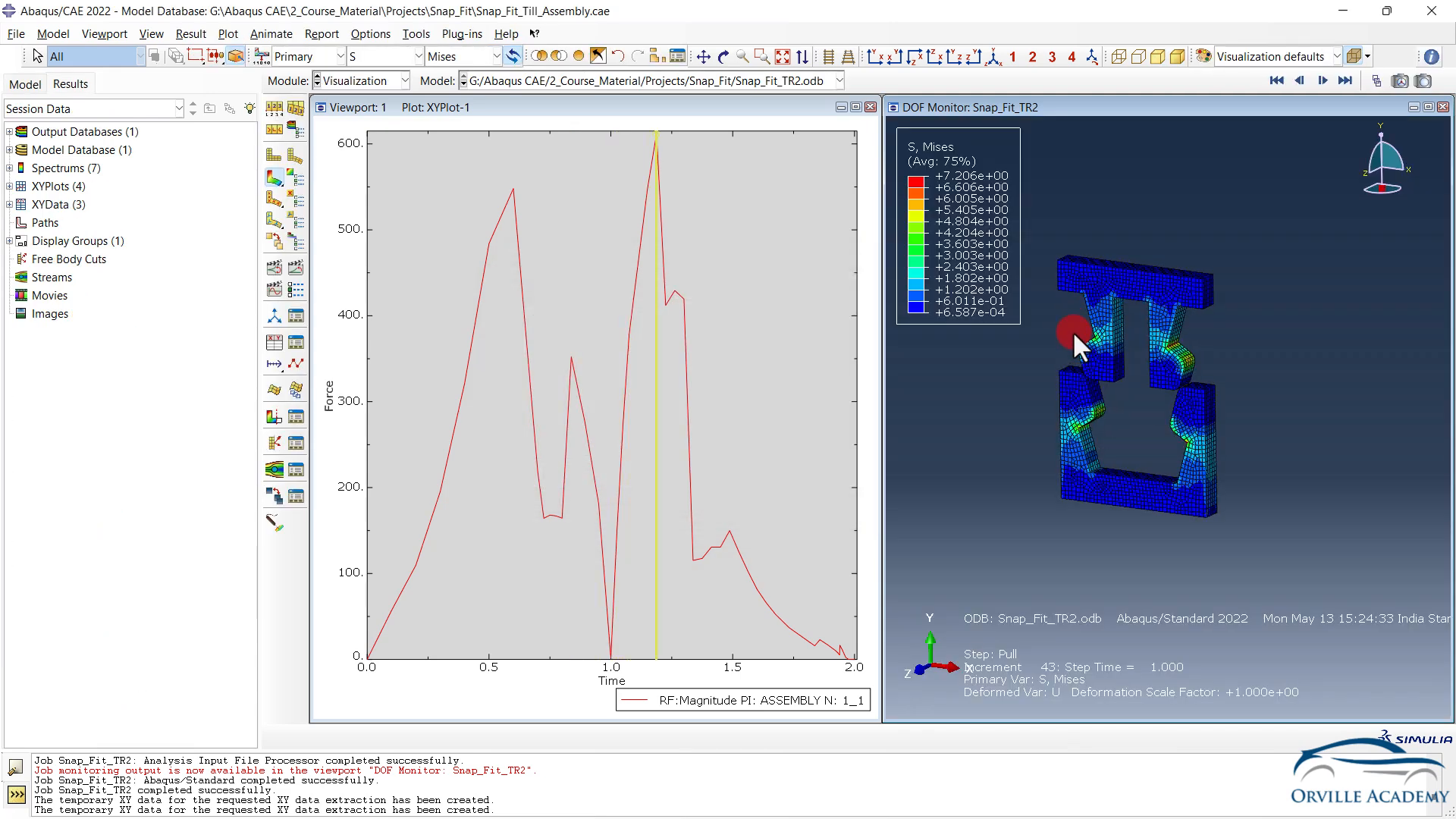
left_click(294, 267)
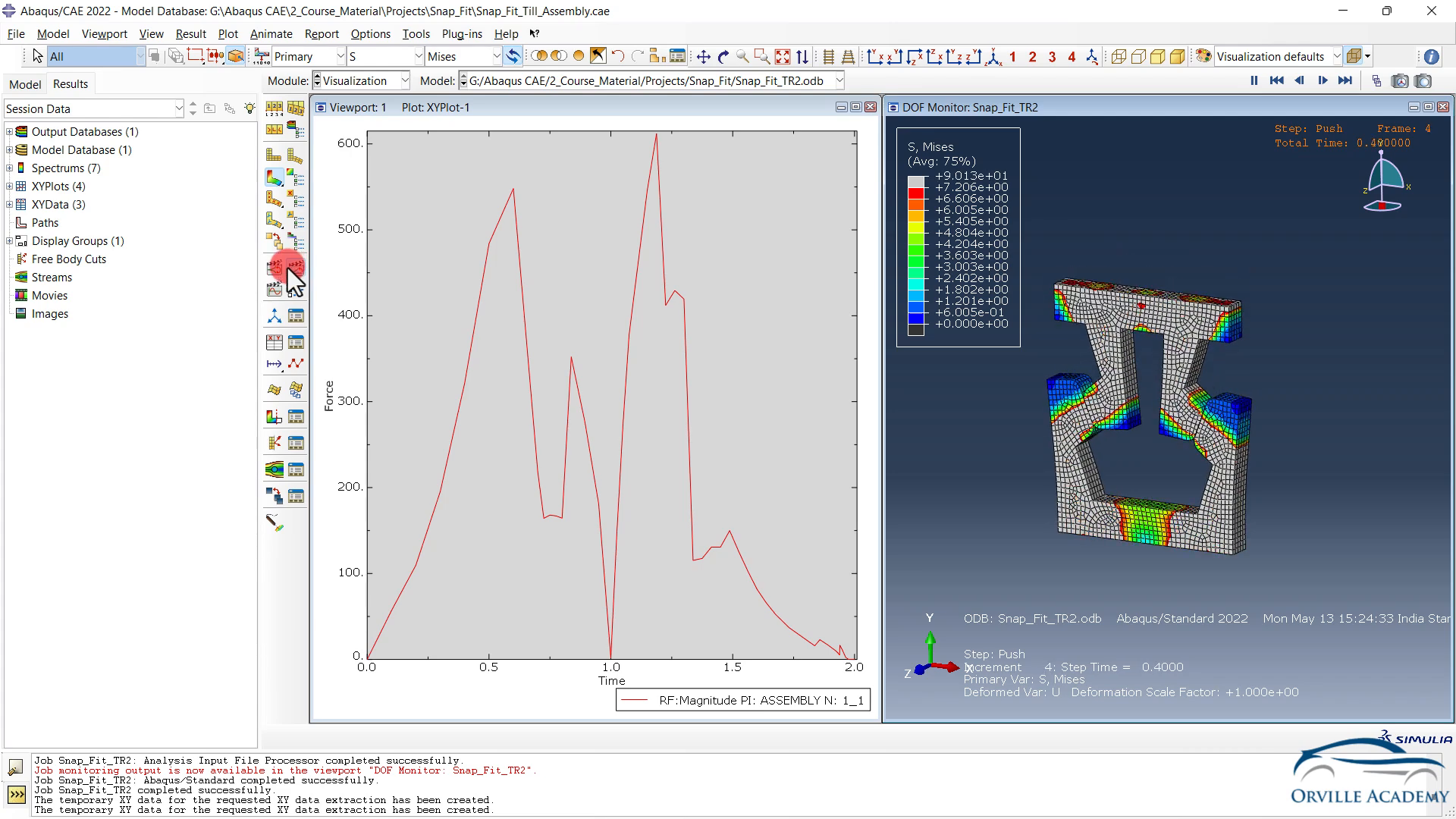
left_click(295, 267)
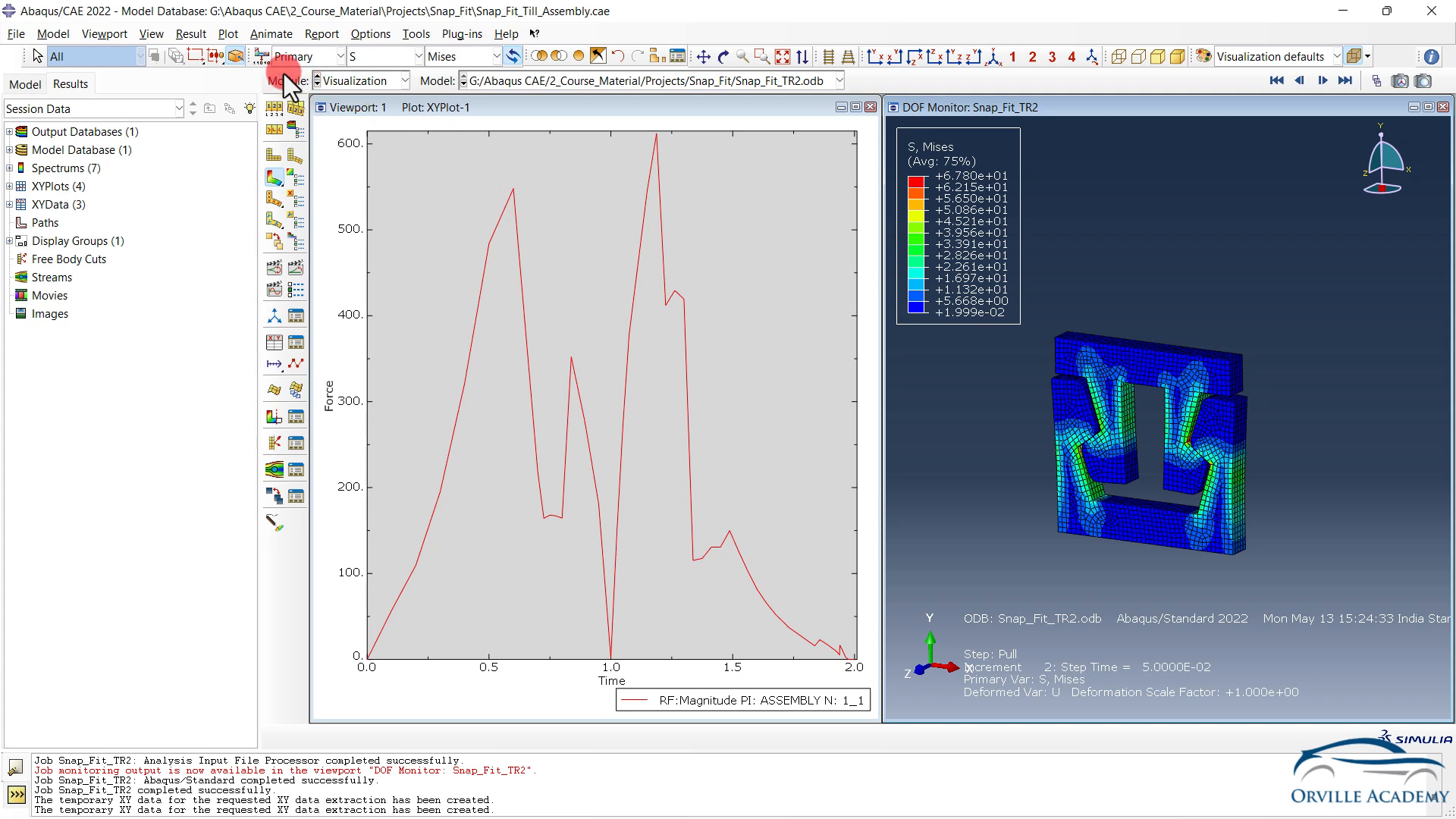
Link the DOF Monitor: Snap_Fit_TR2 viewport with Viewport 1, keeping all link options enabled
left_click(111, 35)
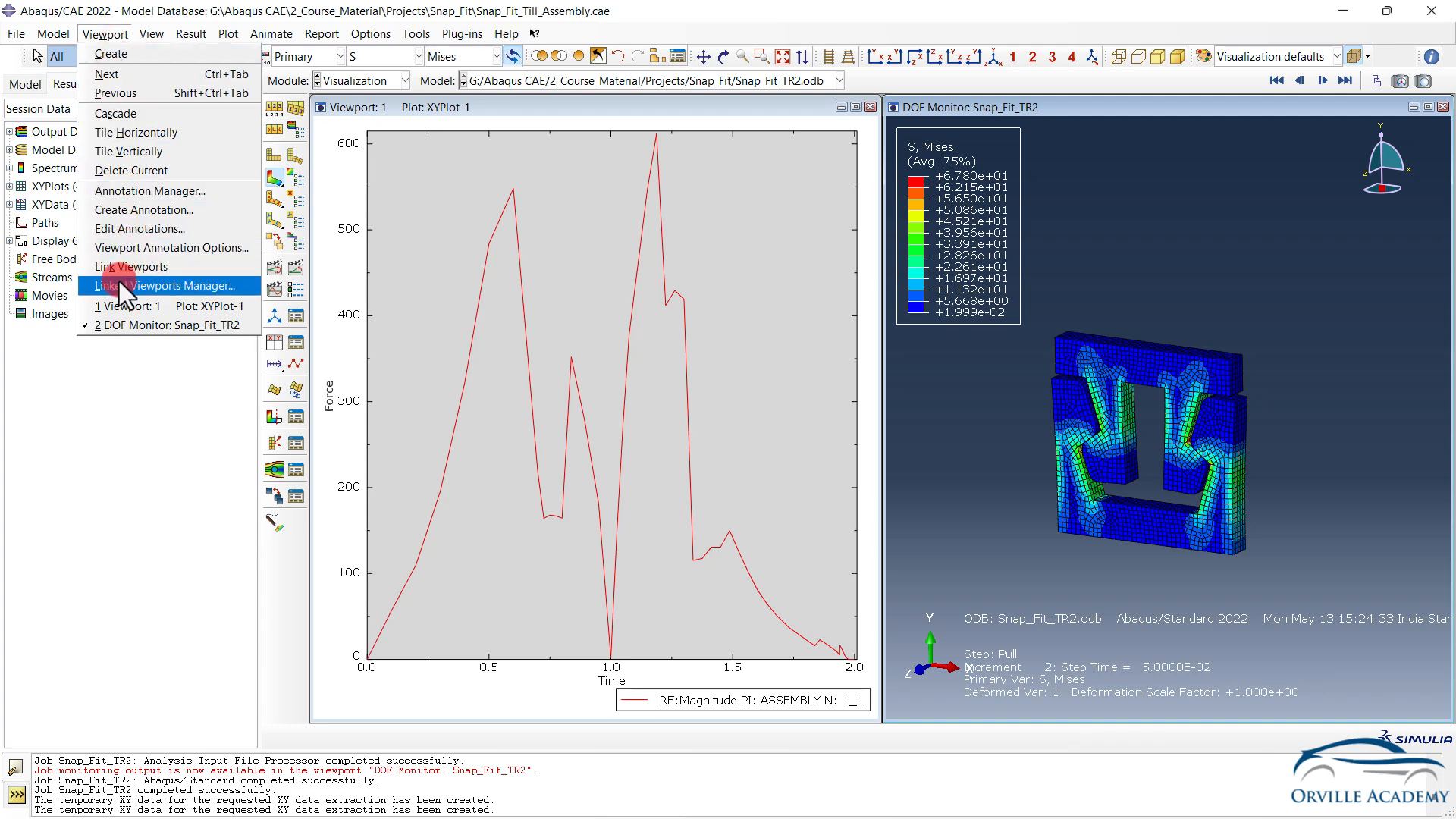
left_click(121, 284)
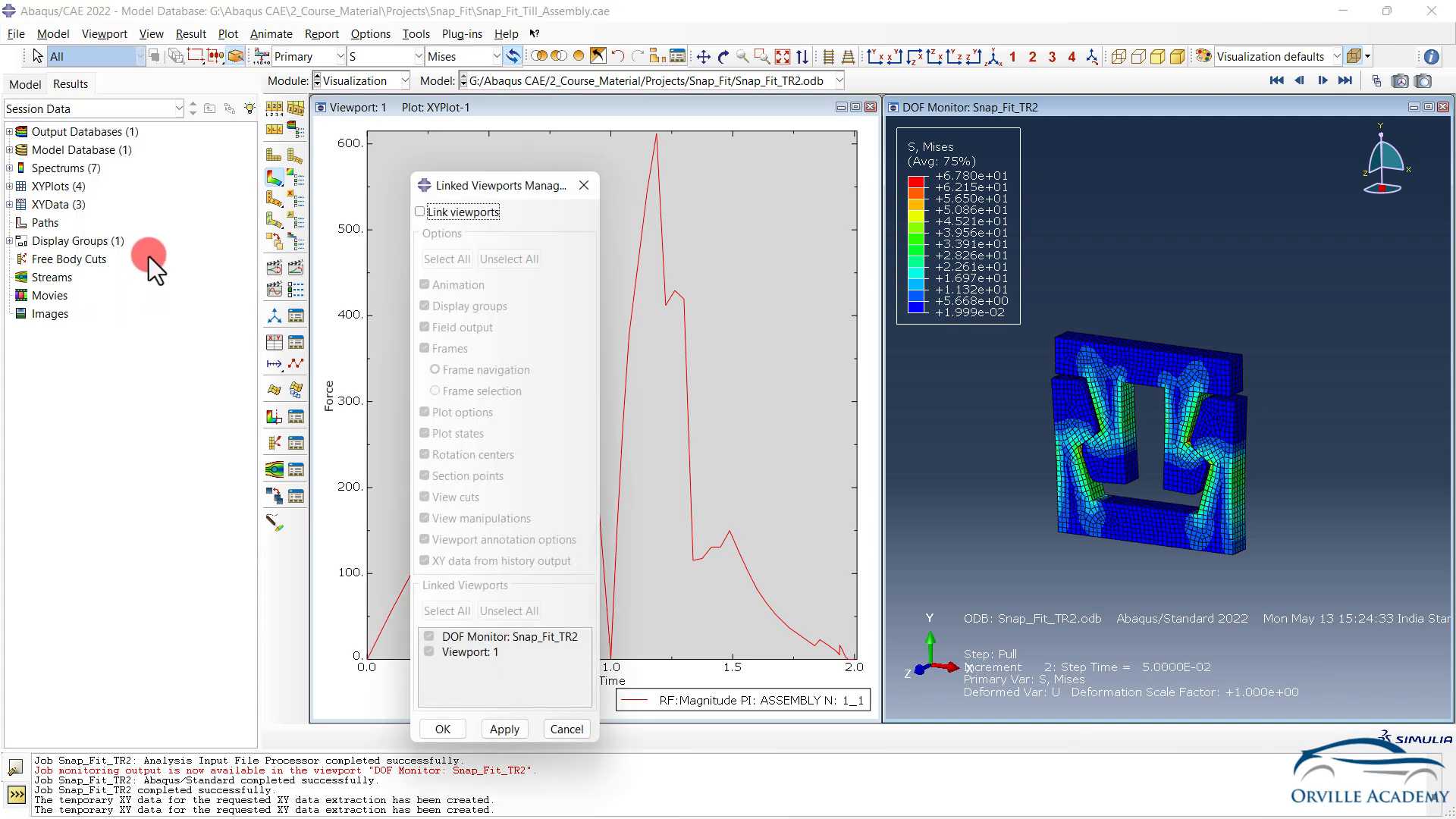
left_click(420, 212)
left_click(506, 727)
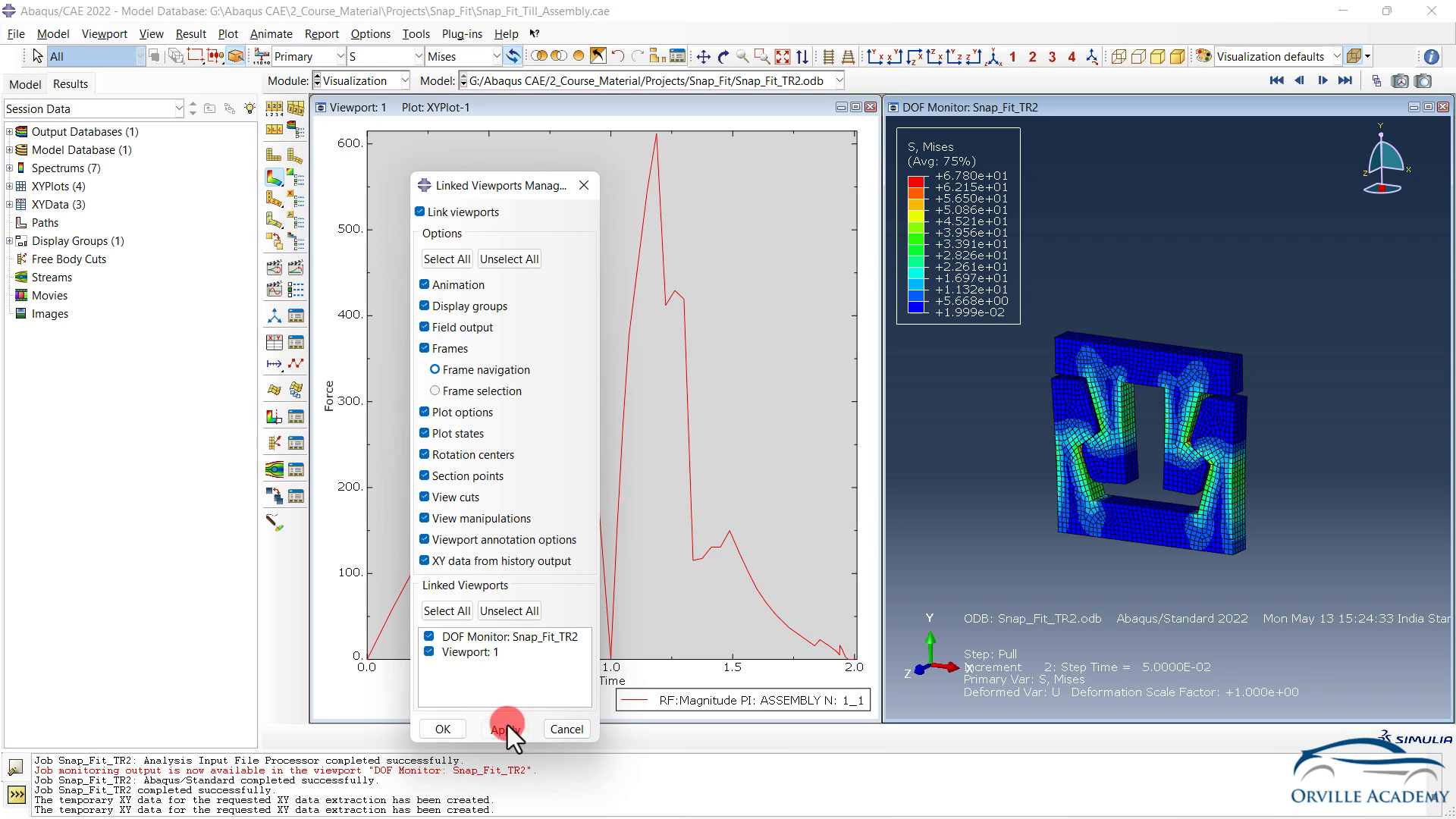
left_click(446, 729)
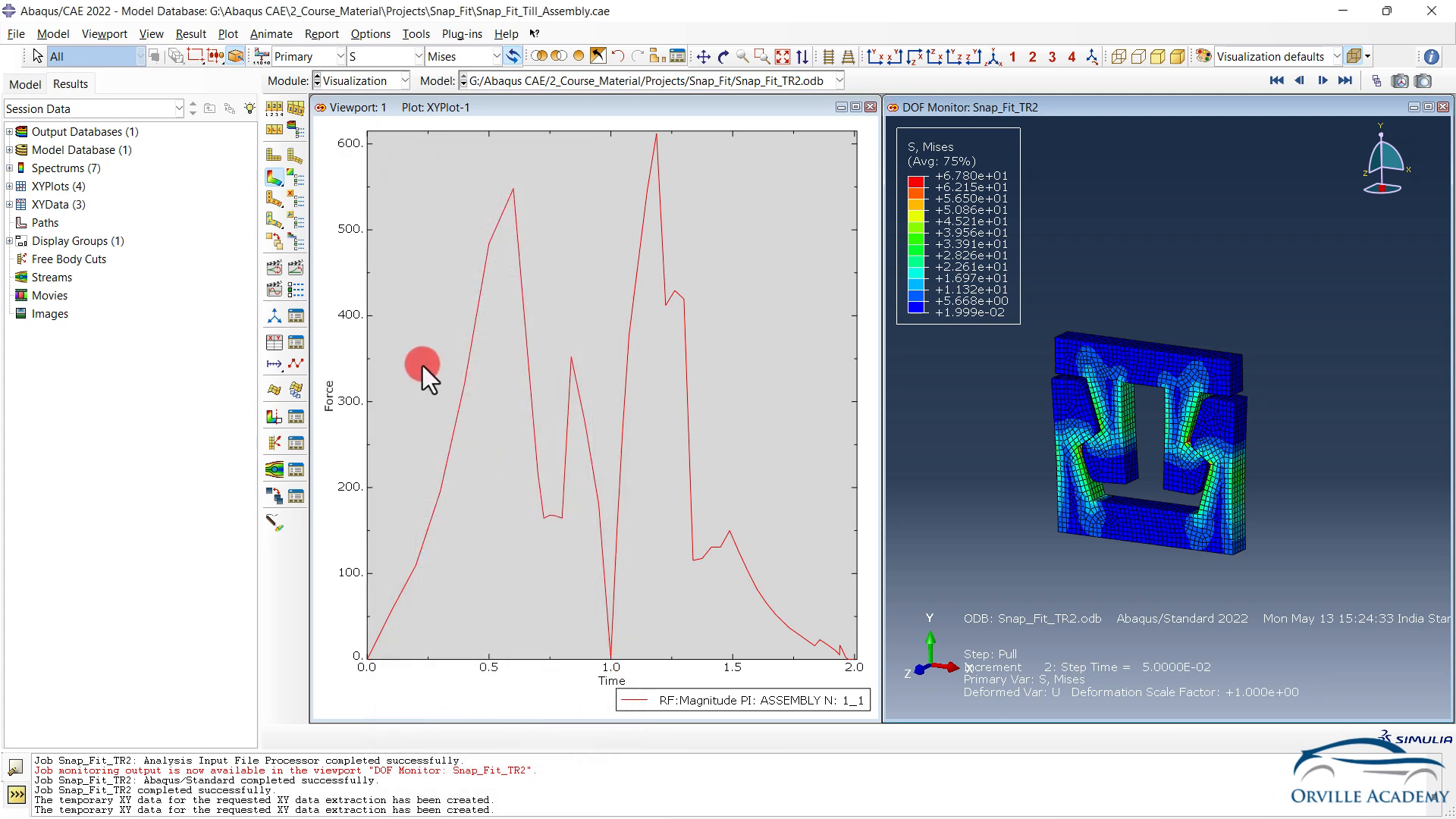
Play the linked time-history animation from Viewport 1, pausing and advancing by single frames to compare the force curve with the deformed model
left_click(458, 106)
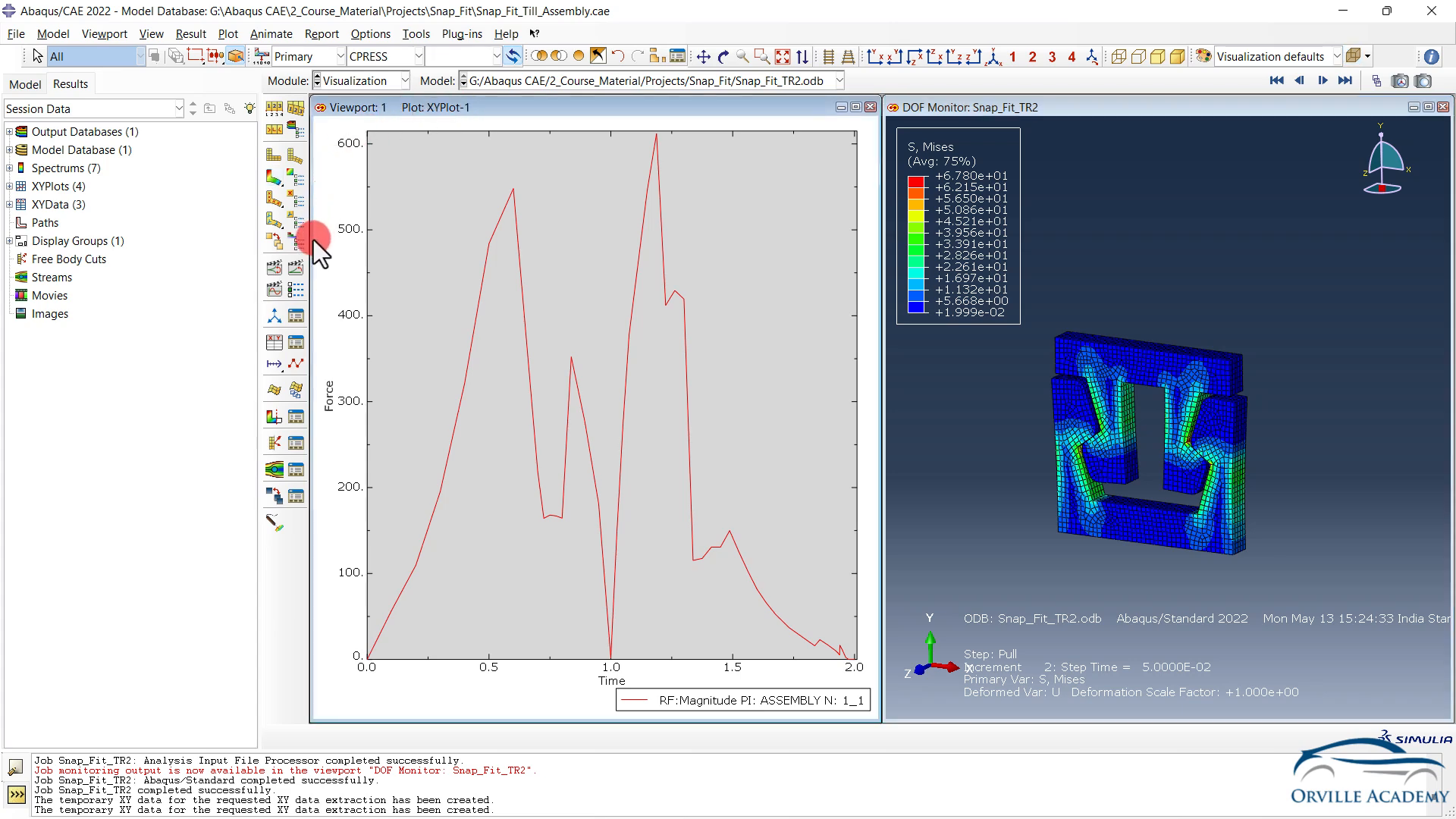
left_click(298, 267)
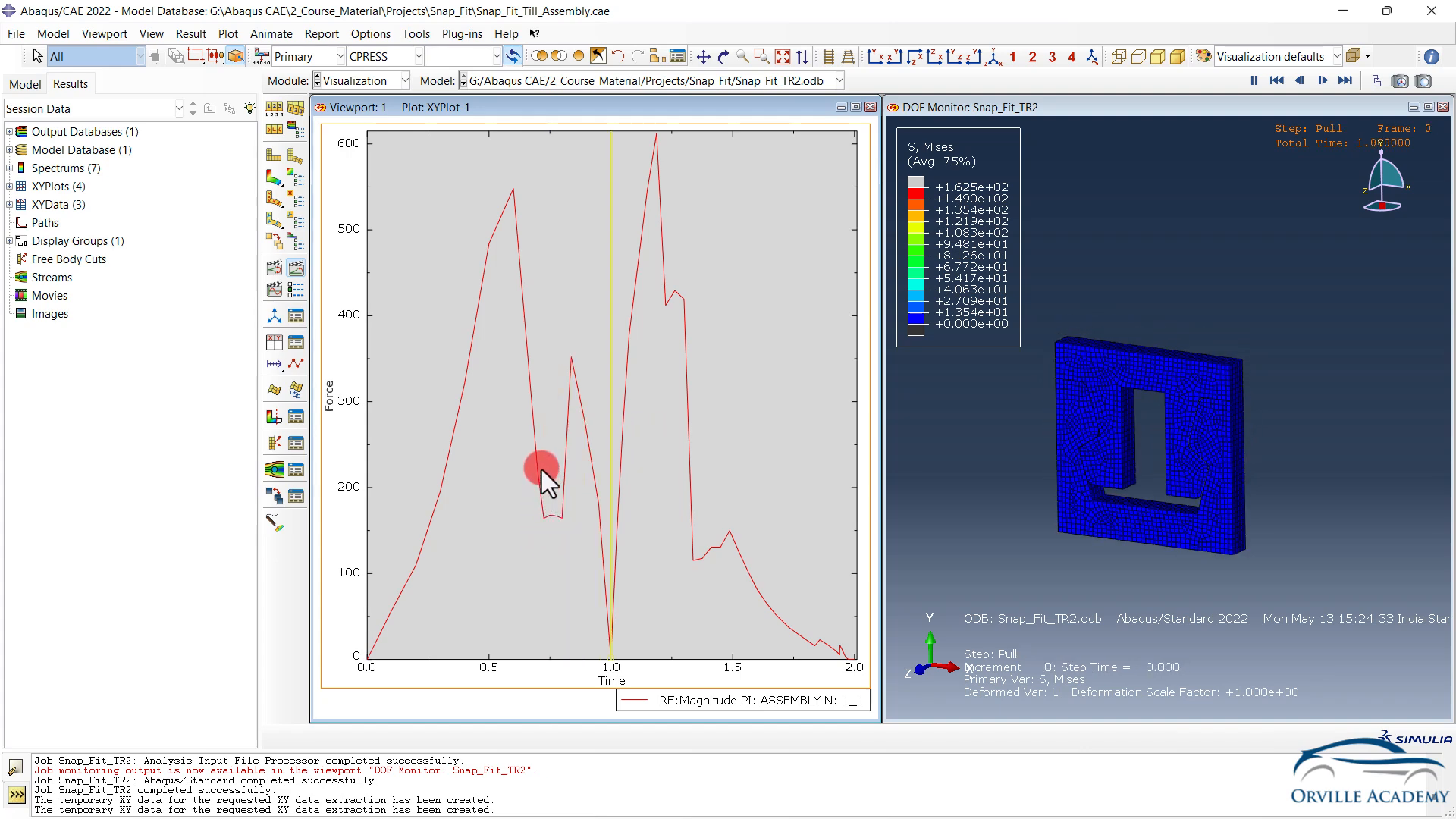
left_click(293, 268)
left_click(293, 267)
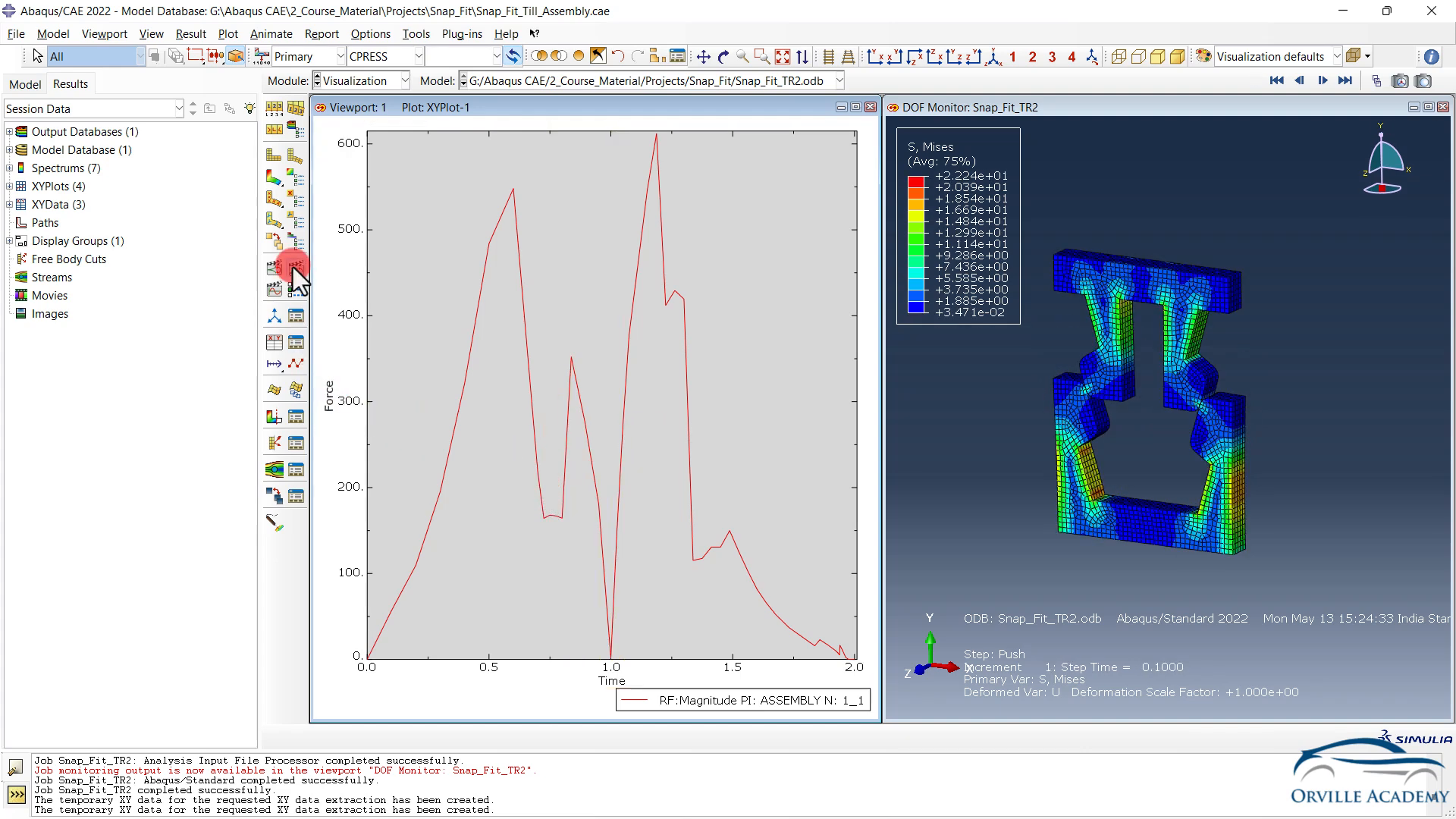
left_click(293, 267)
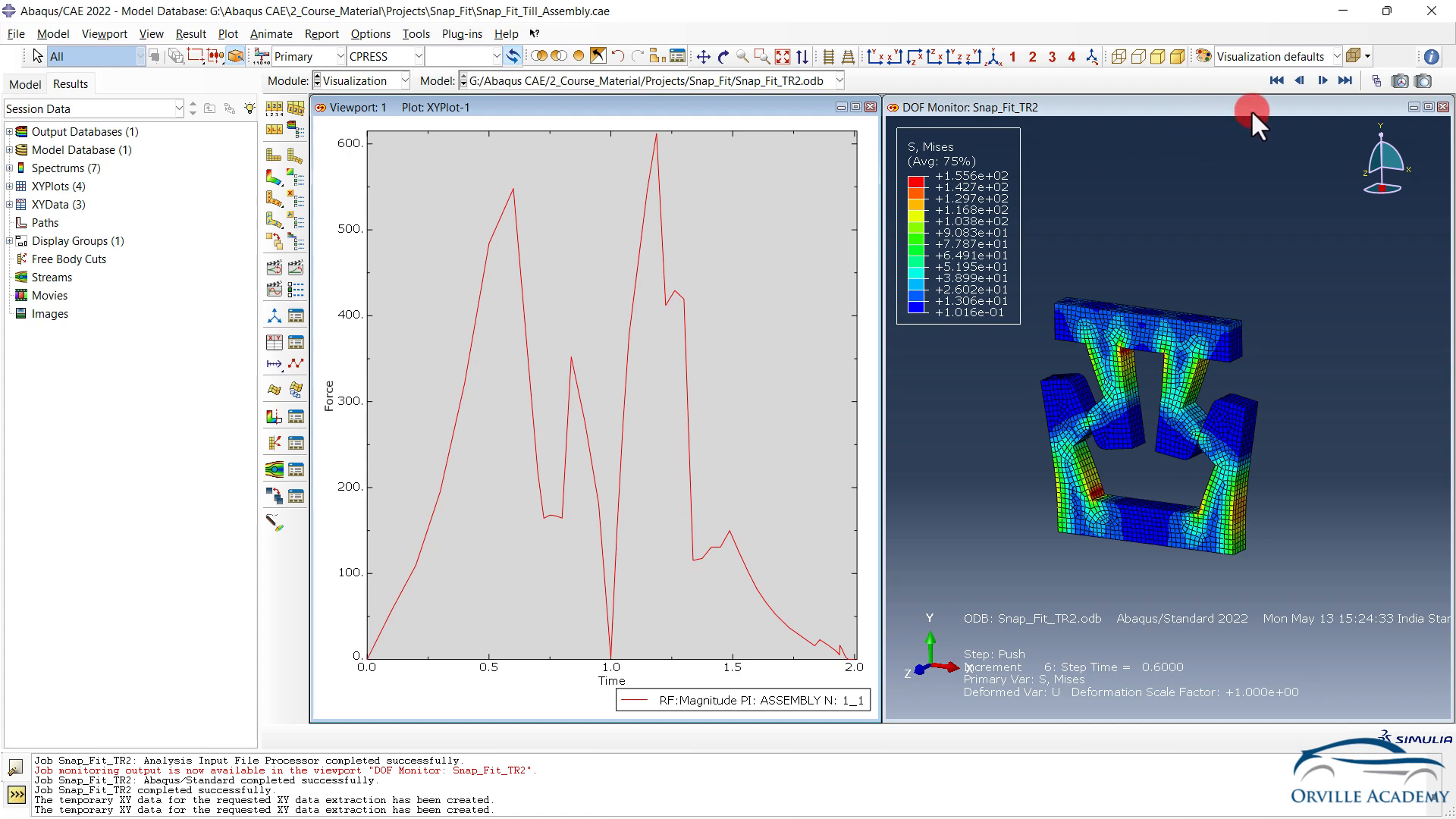
left_click(1323, 80)
left_click(1320, 80)
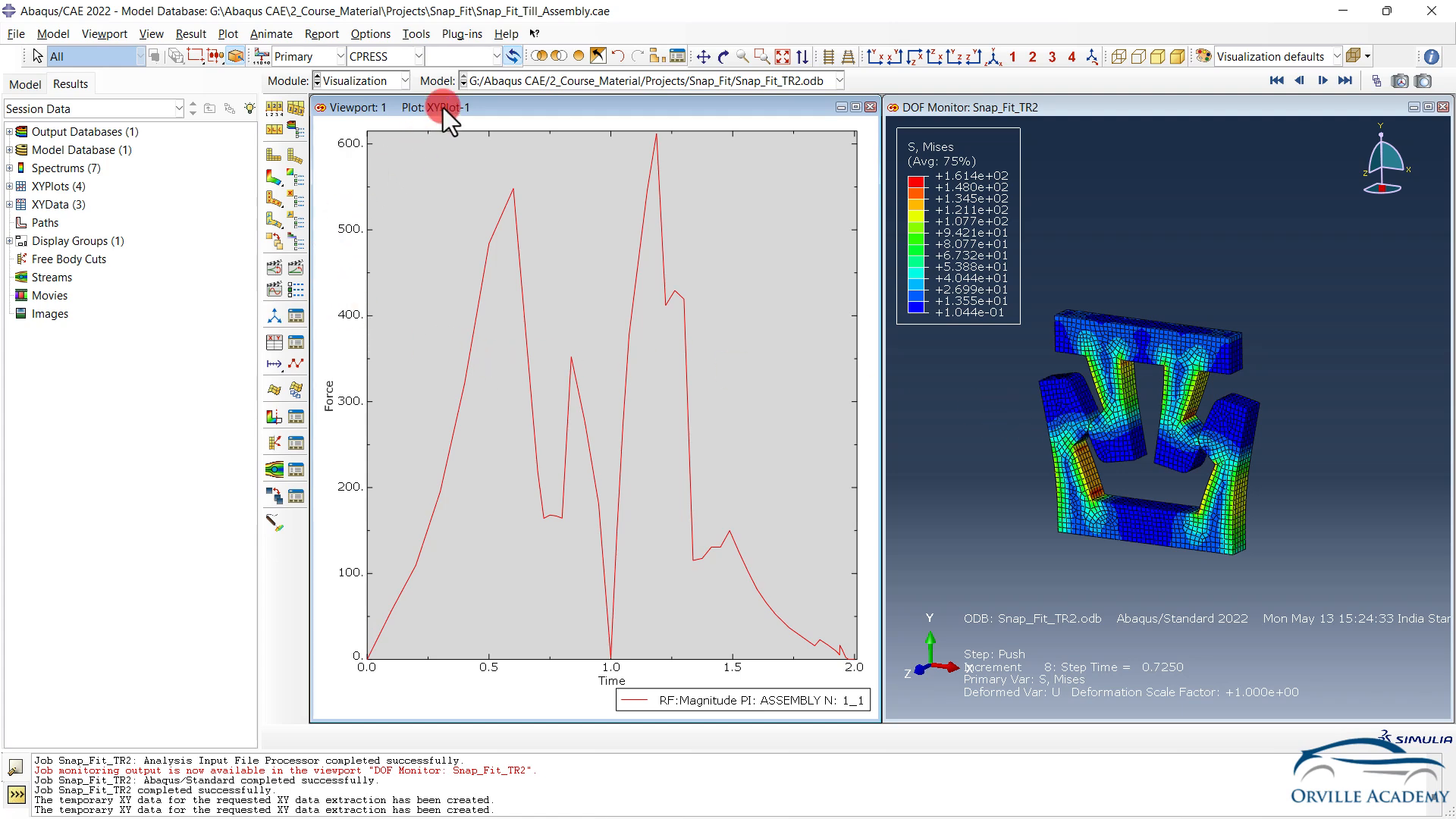
Replay the linked animation, maximize the viewport holding the force plot, and stop the playback
left_click(292, 269)
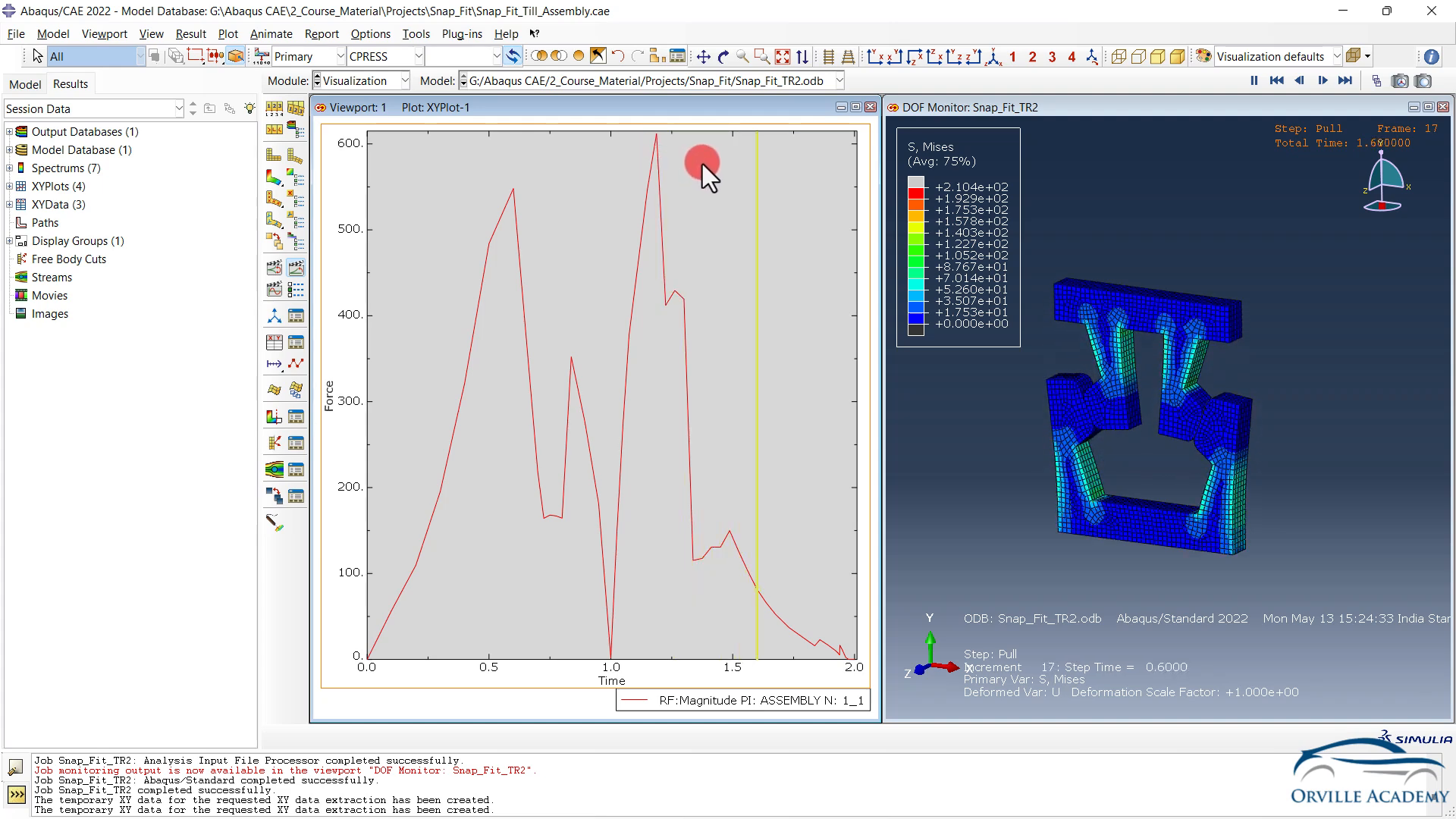
double_click(702, 108)
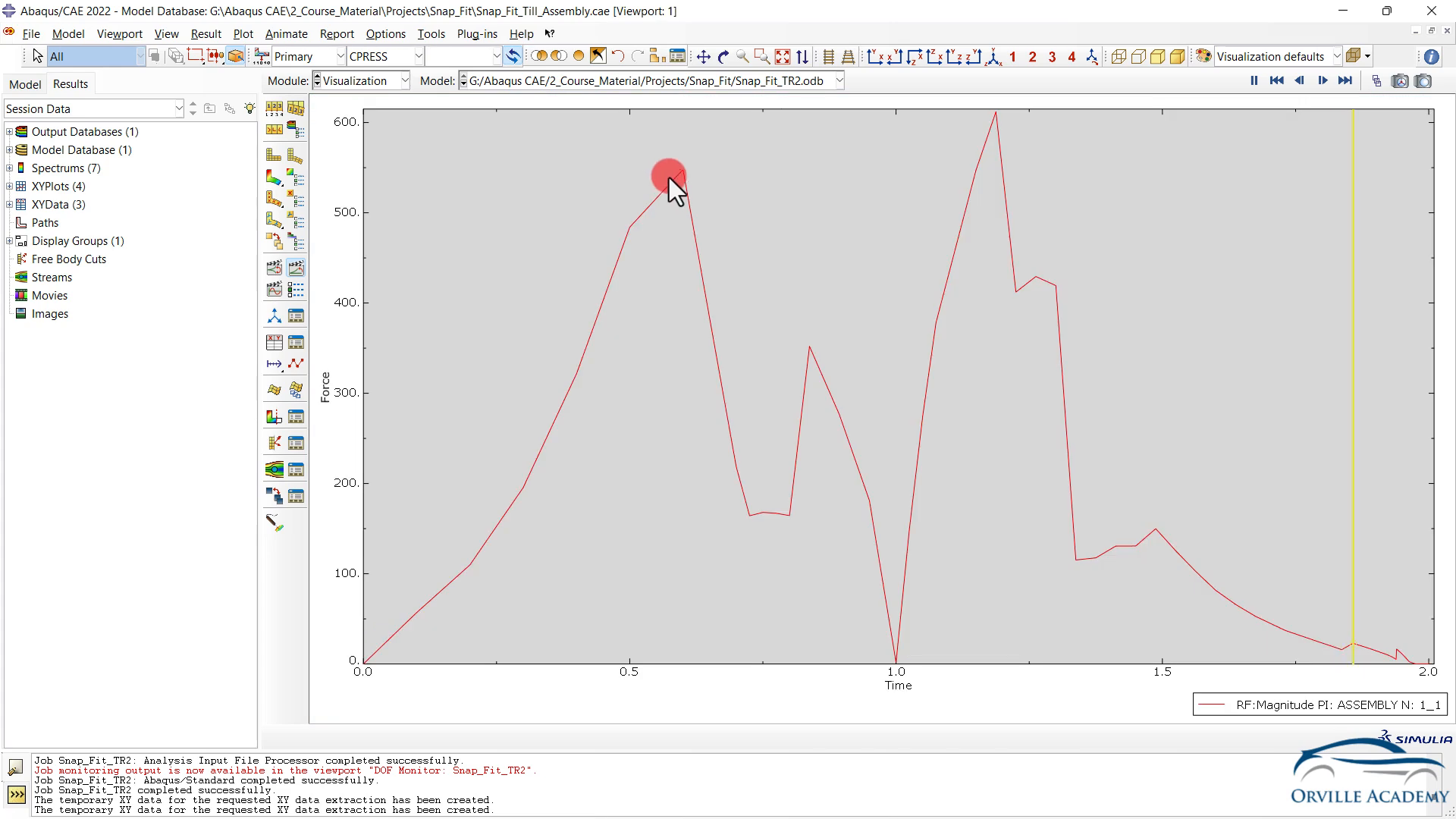
left_click(296, 270)
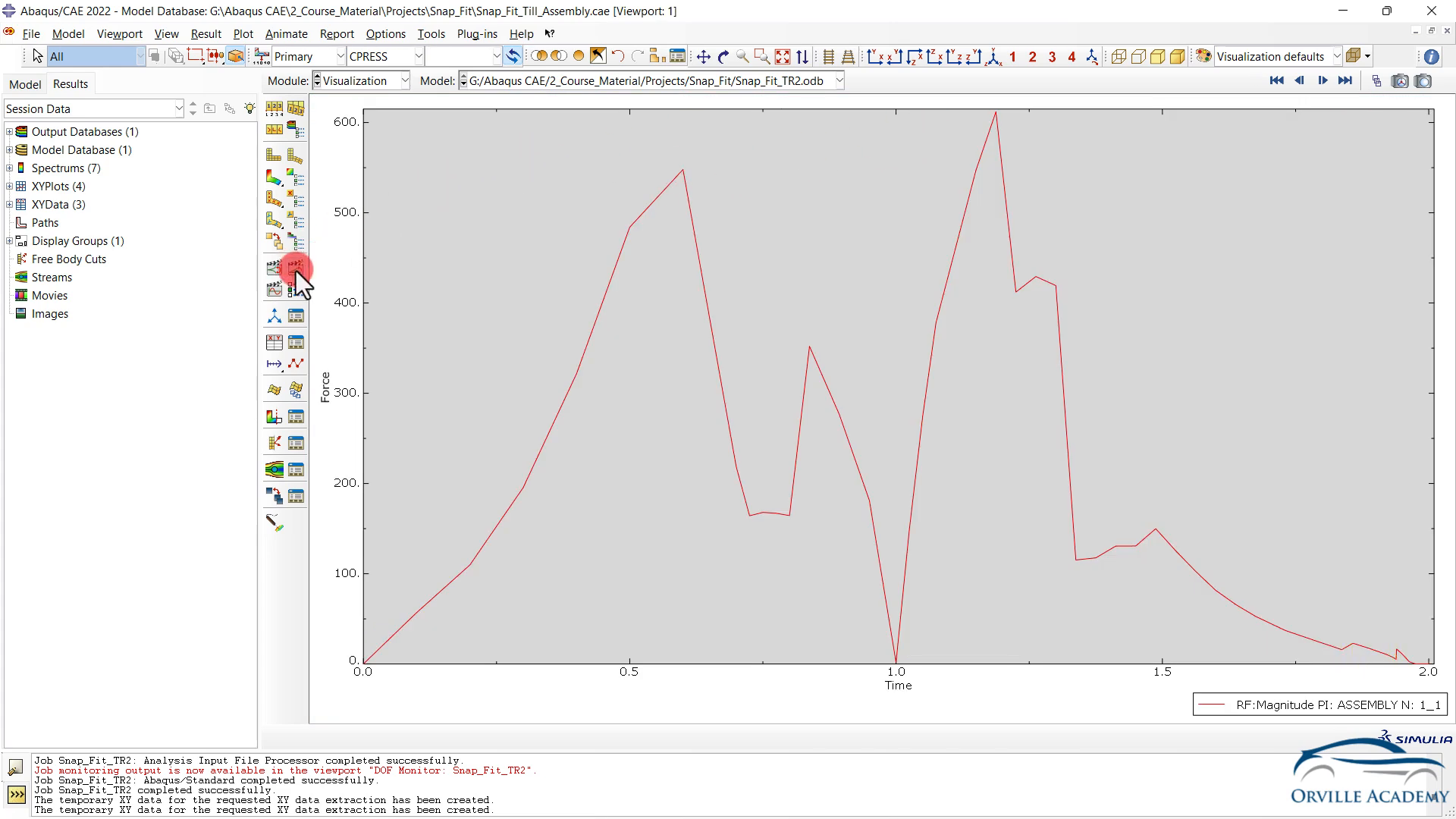
Probe the XY values at the two highest force peaks on the curve, and close the probe without writing them to a file
left_click(1374, 80)
left_click_drag(1097, 157, 216, 149)
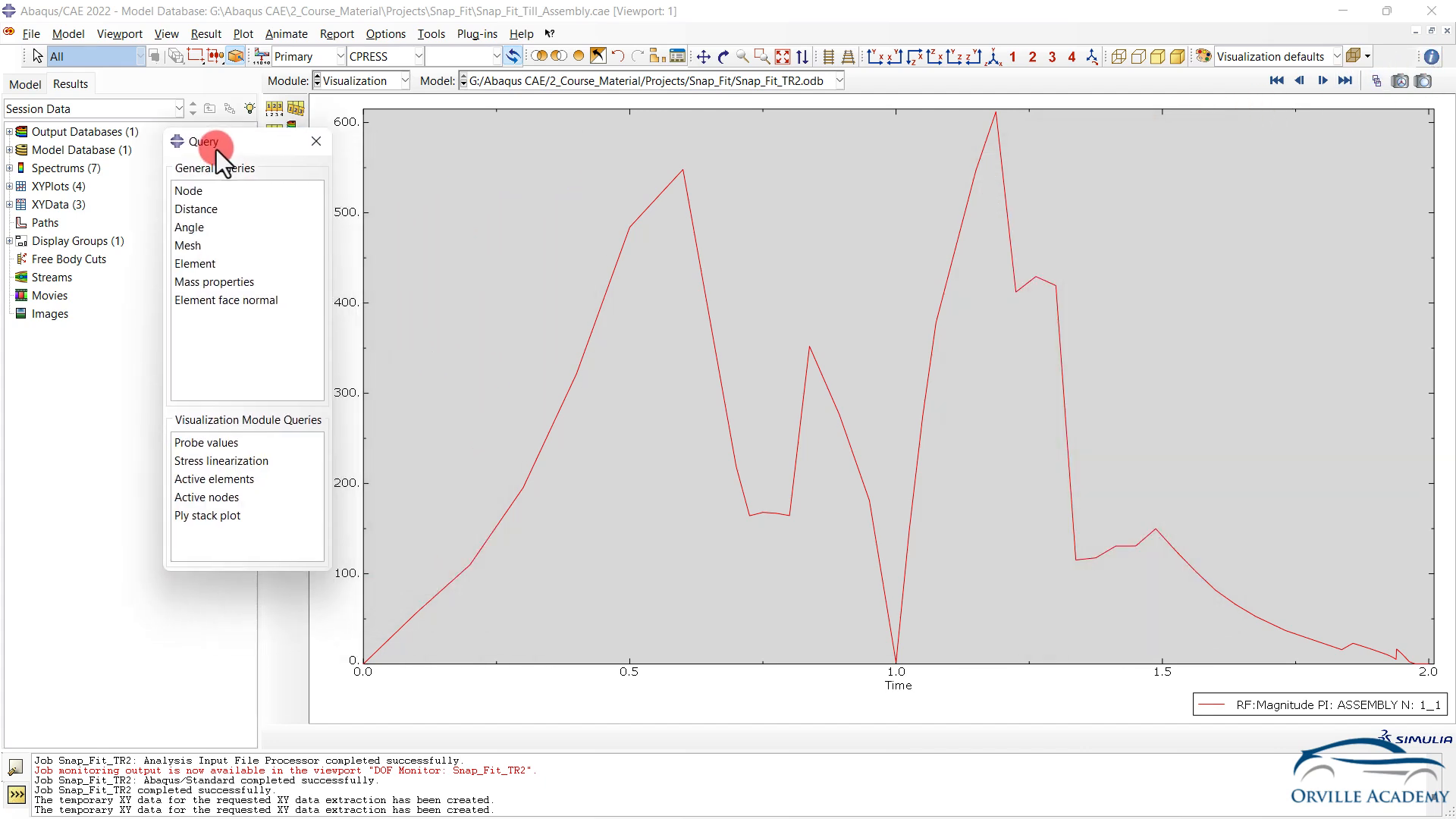
left_click(193, 446)
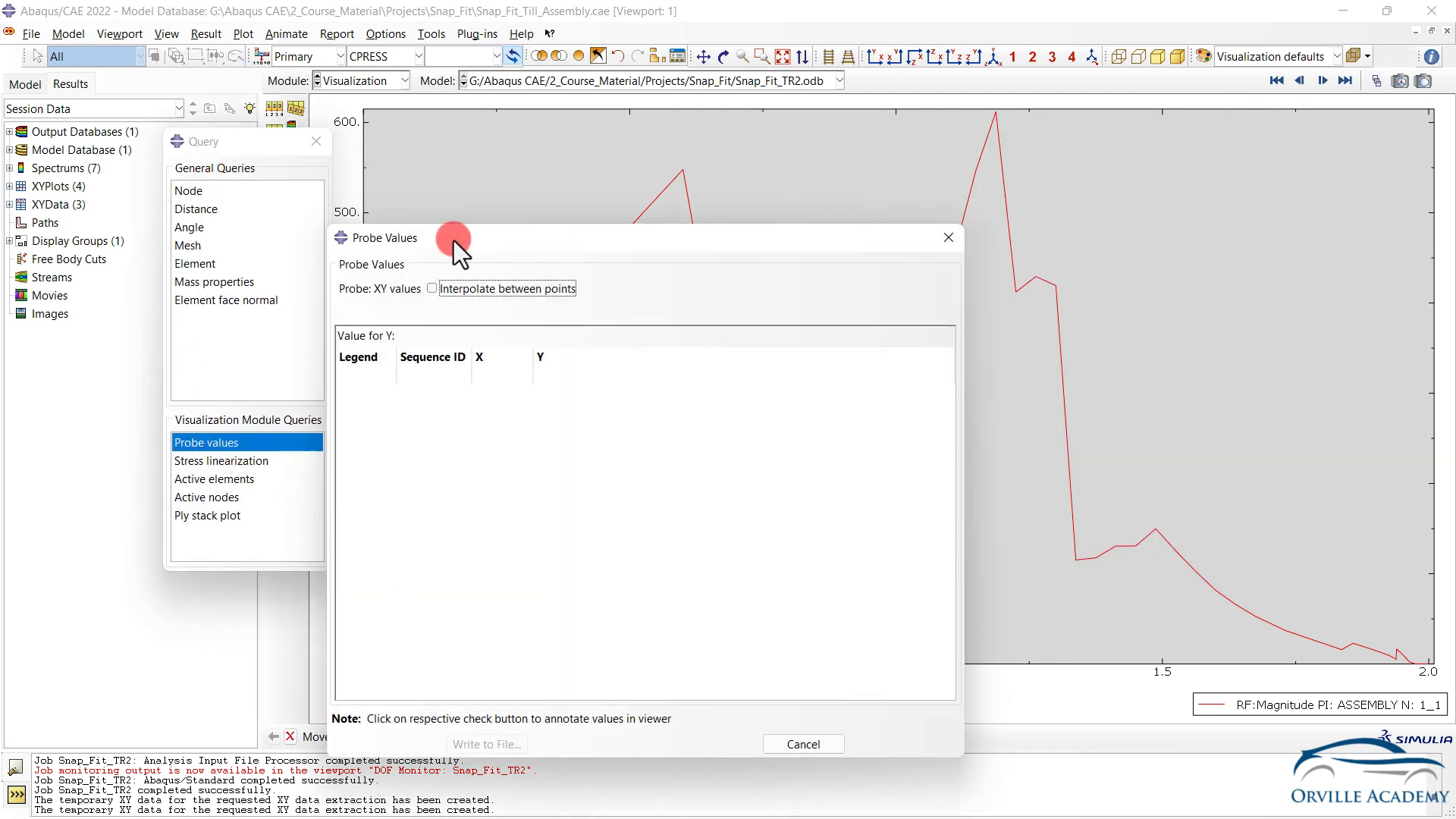
left_click_drag(453, 239, 183, 194)
left_click_drag(635, 185, 544, 173)
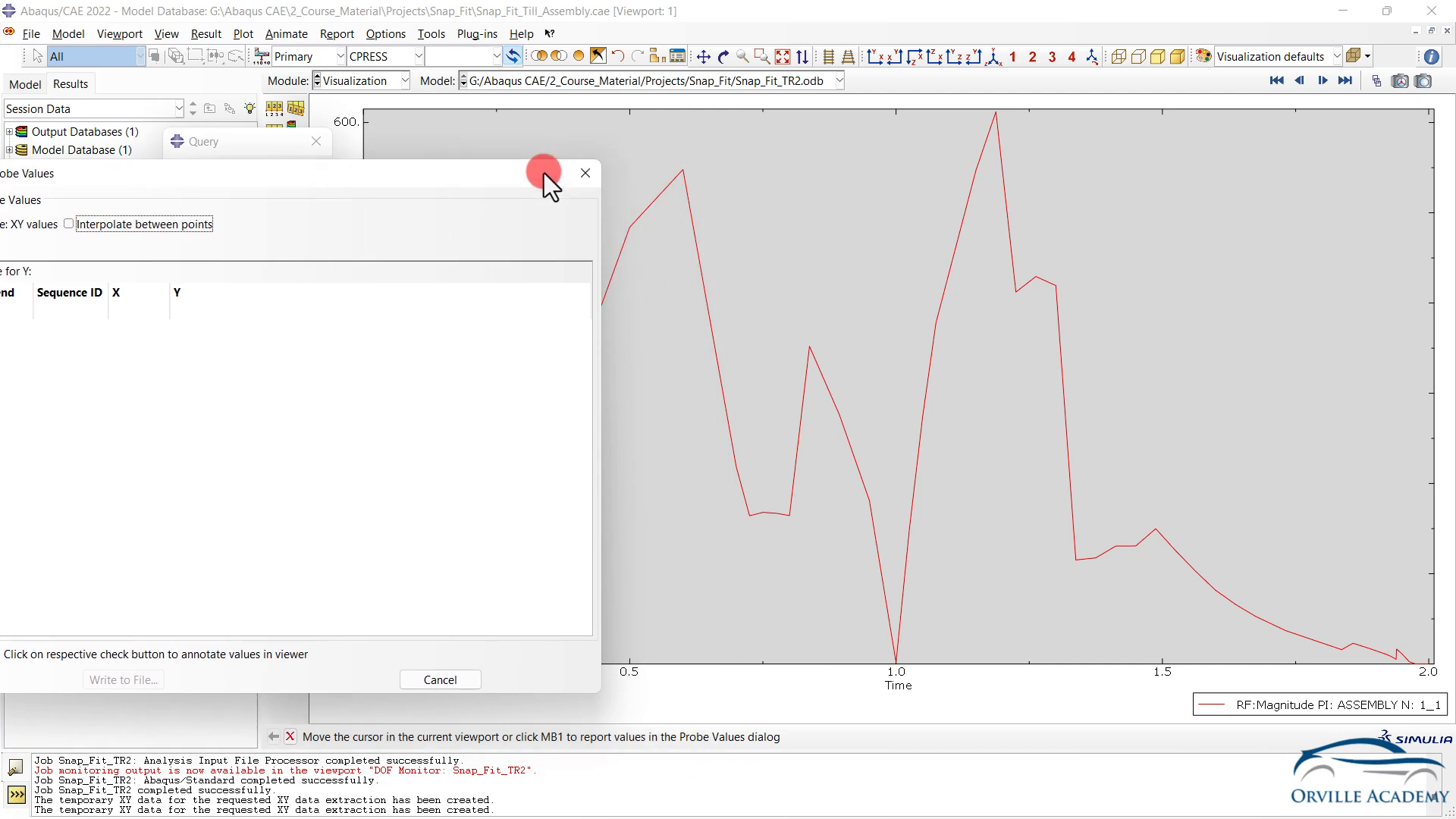
left_click(683, 172)
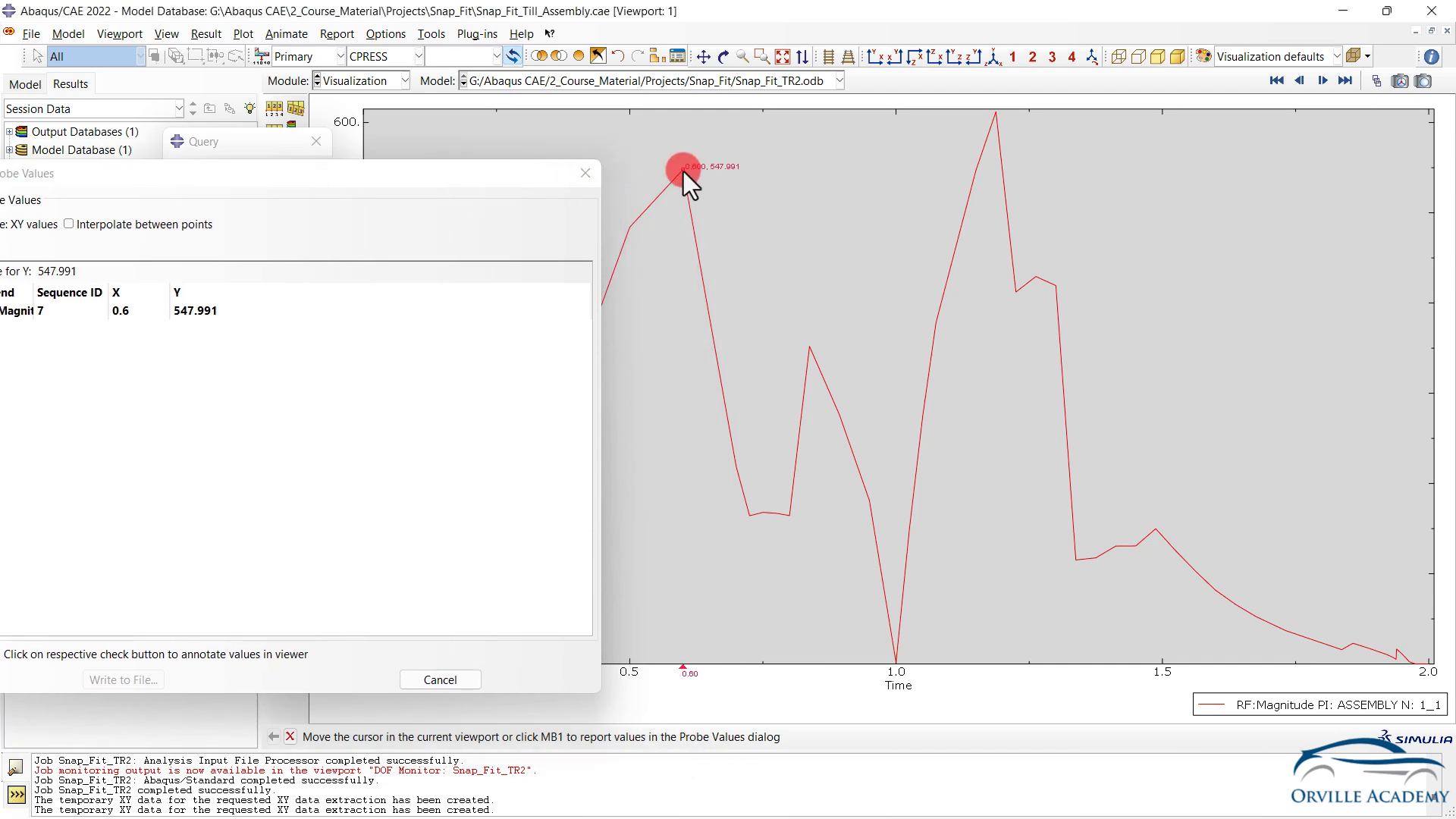
left_click(996, 115)
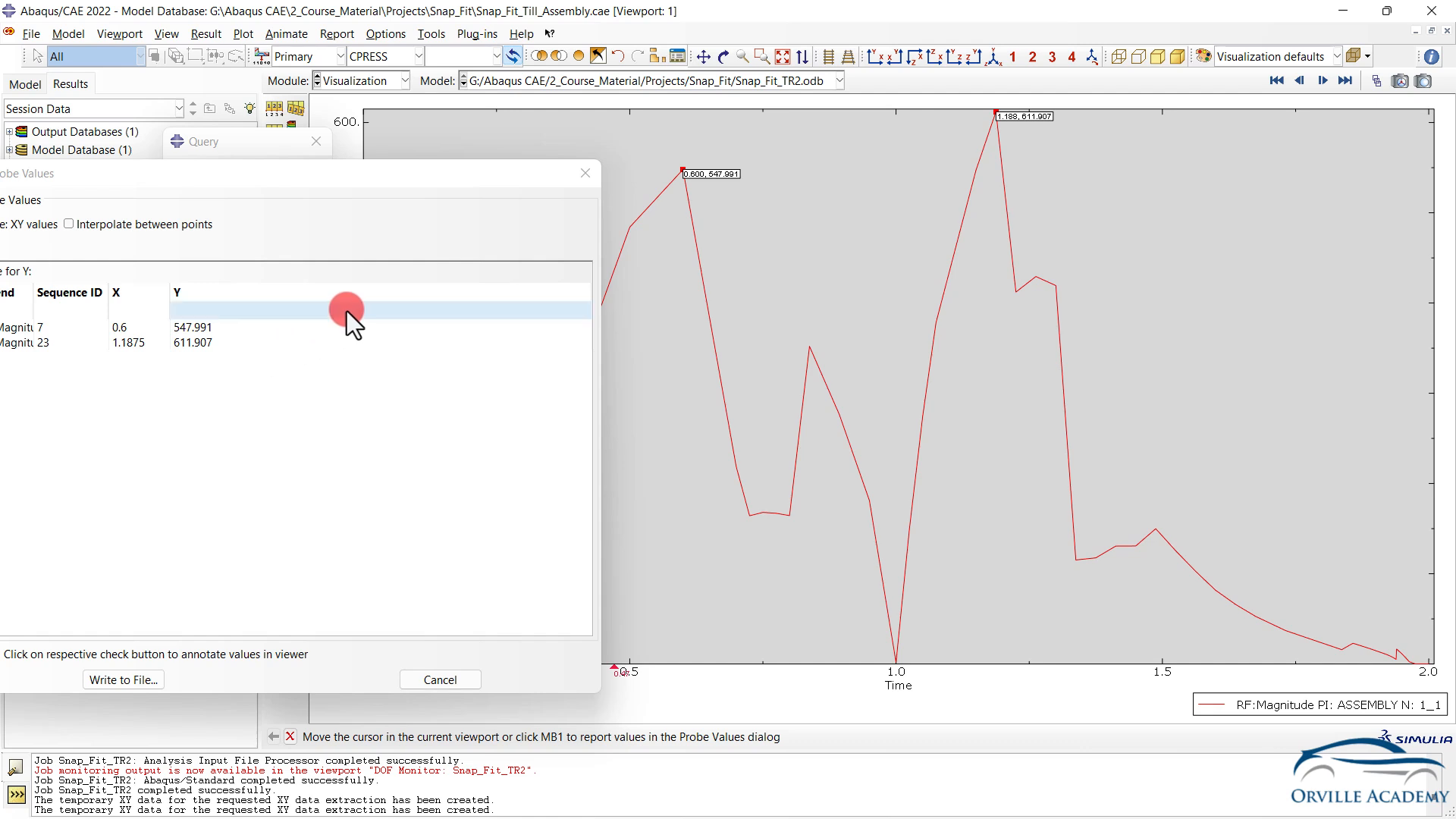
left_click(584, 174)
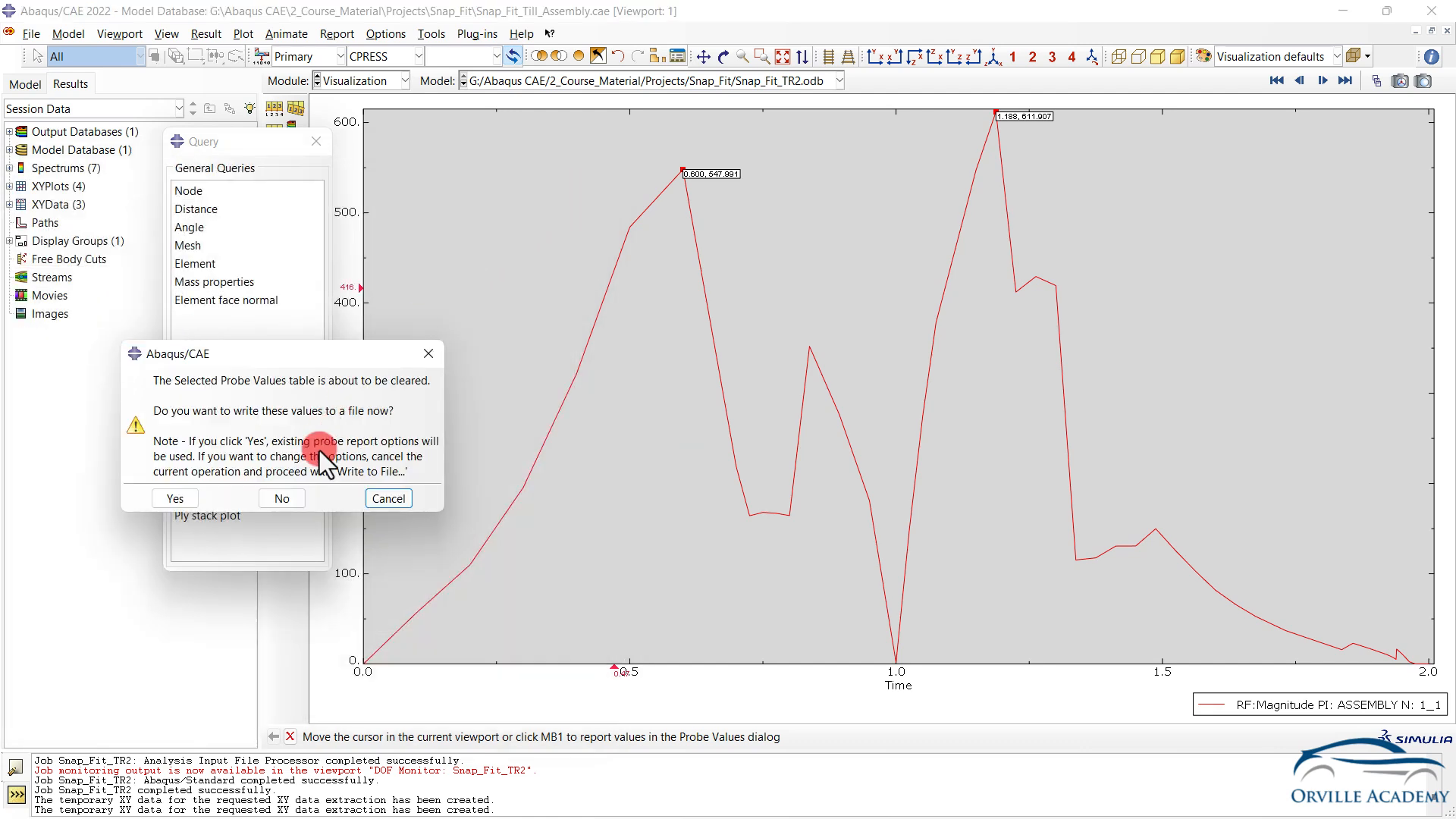
left_click(301, 493)
Switch from the results to the Assembly module, inspect the snap-fit assembly from several angles, and close the Query dialog
left_click(362, 87)
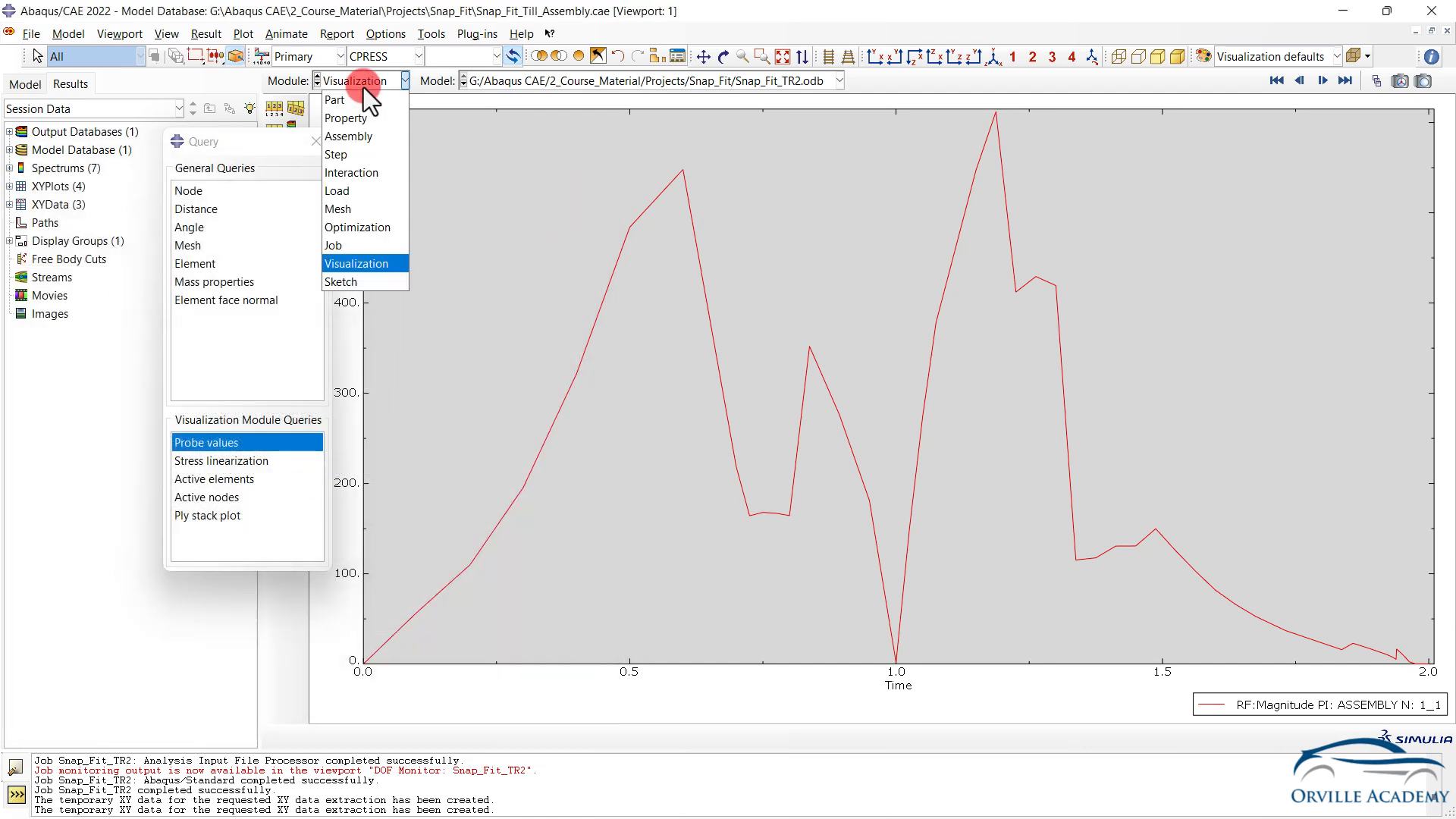
left_click(358, 119)
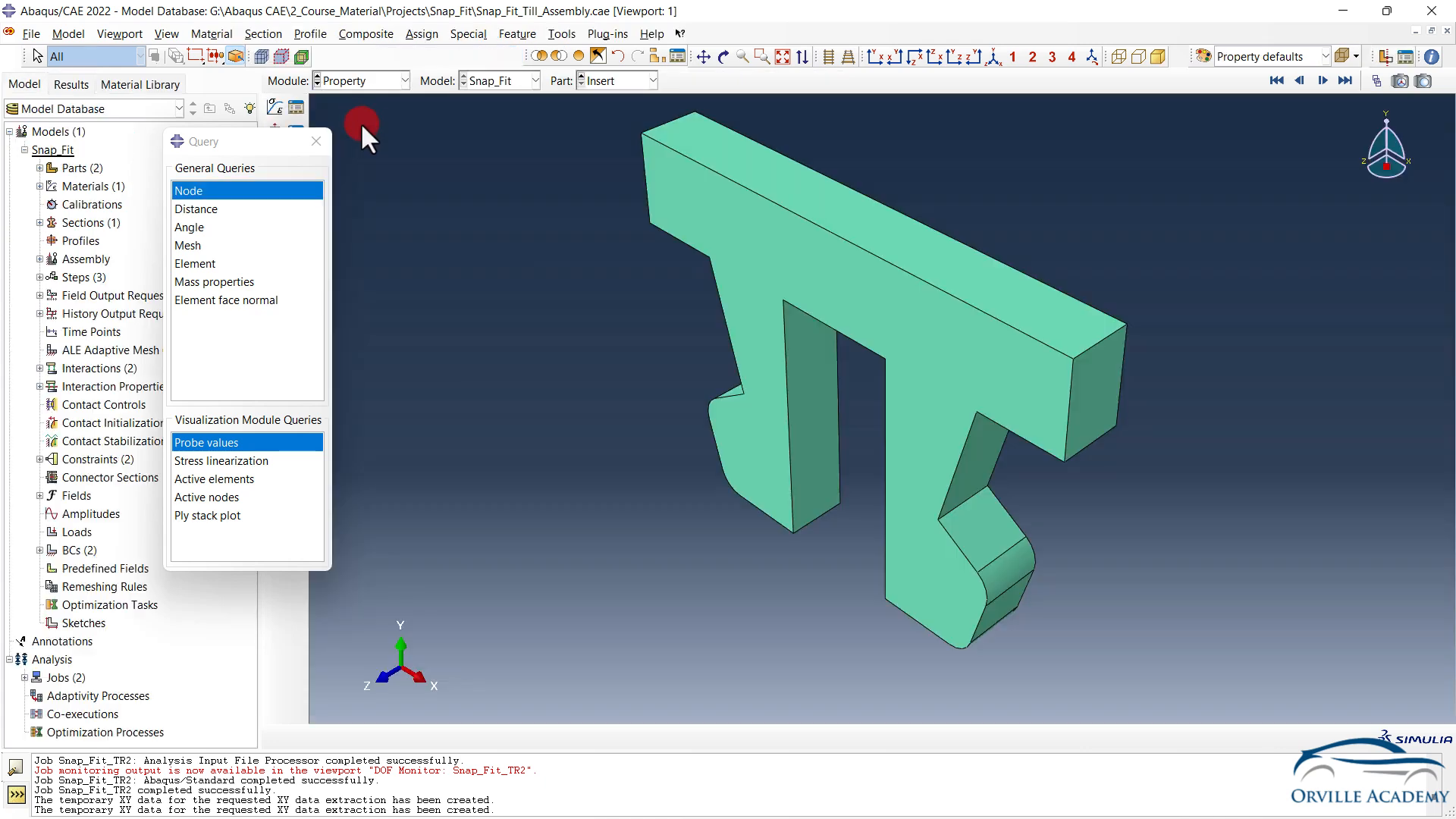
left_click(333, 83)
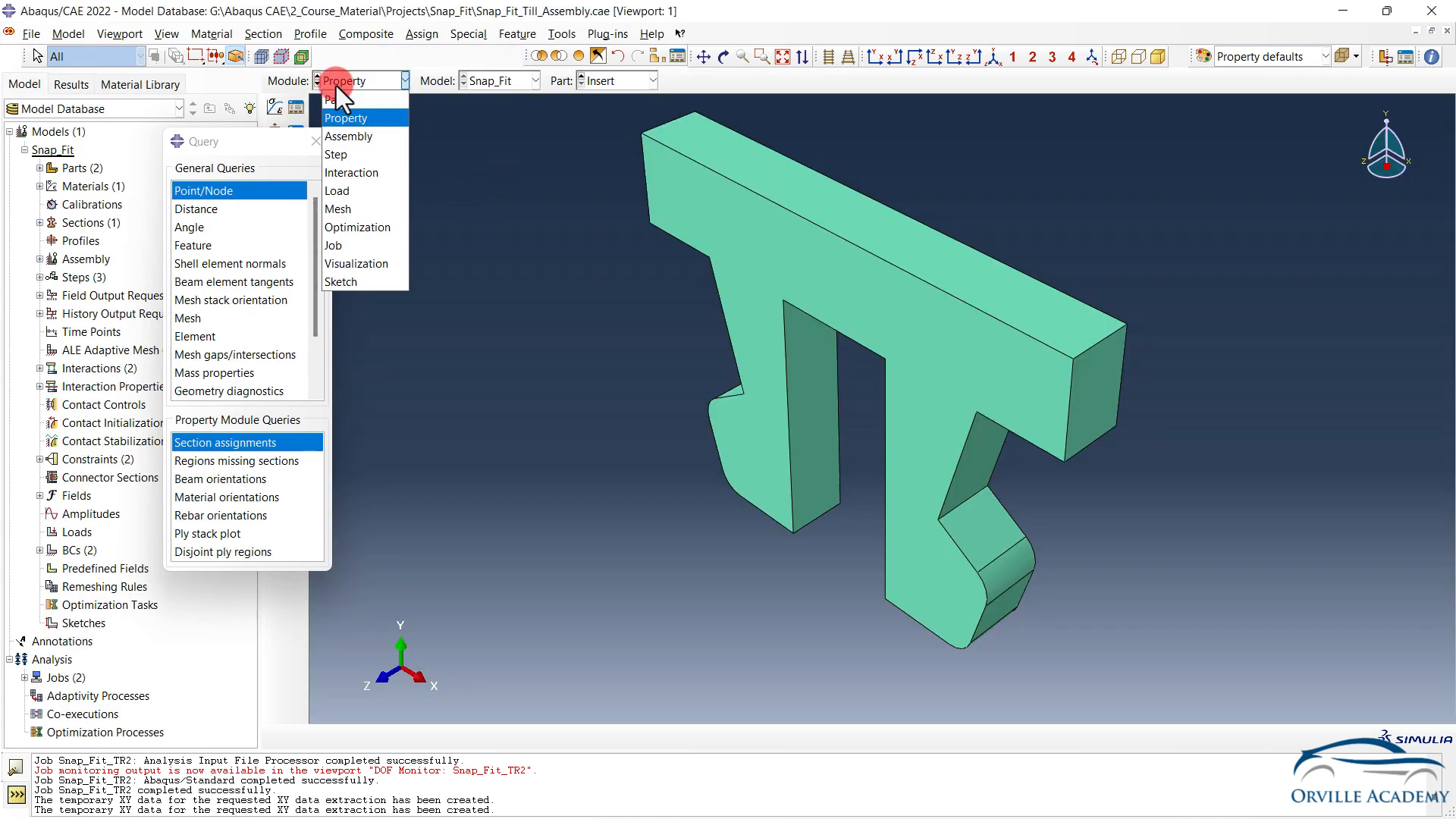
left_click(347, 141)
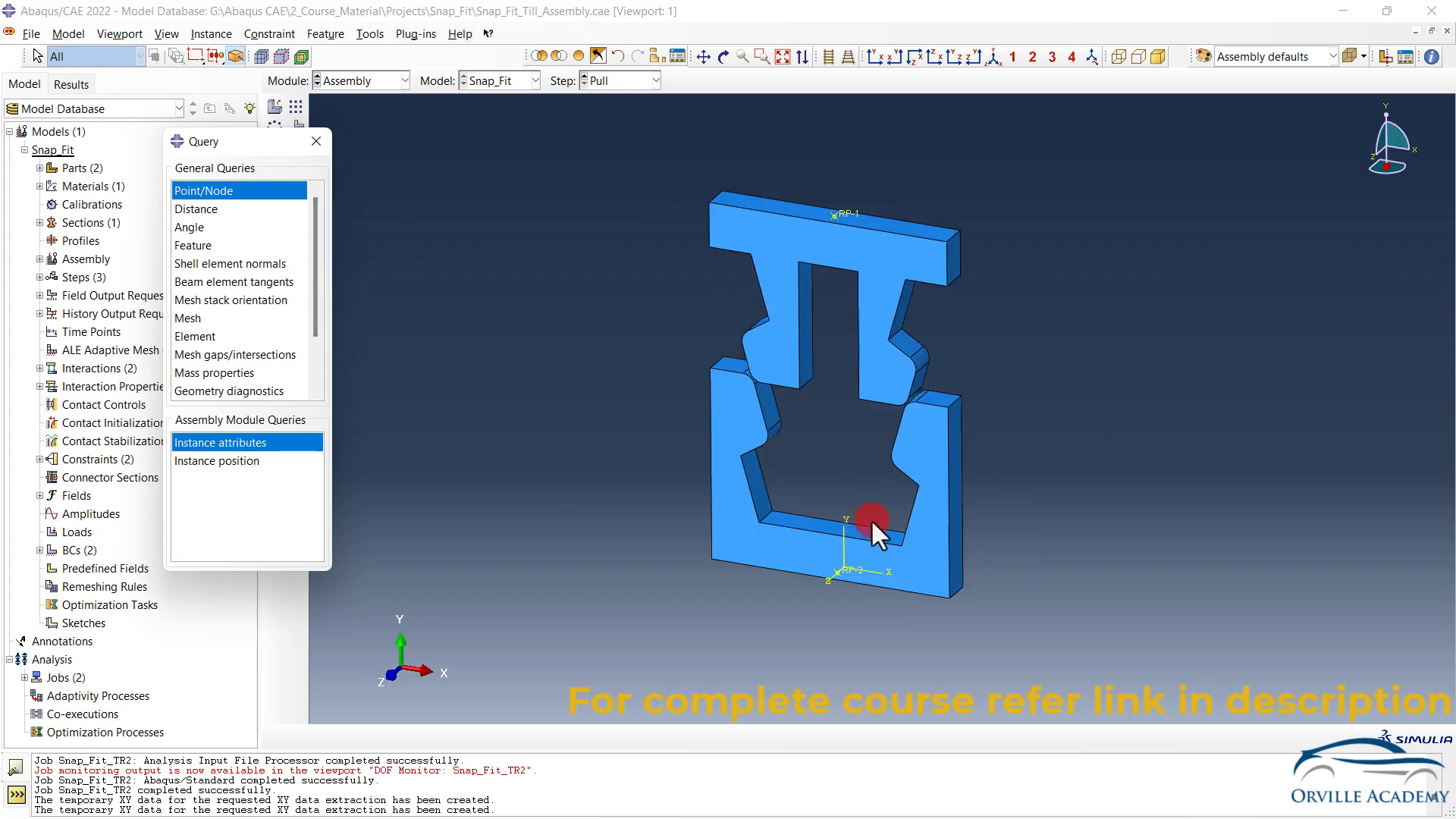
left_click_drag(872, 520, 991, 493, "ctrl+alt")
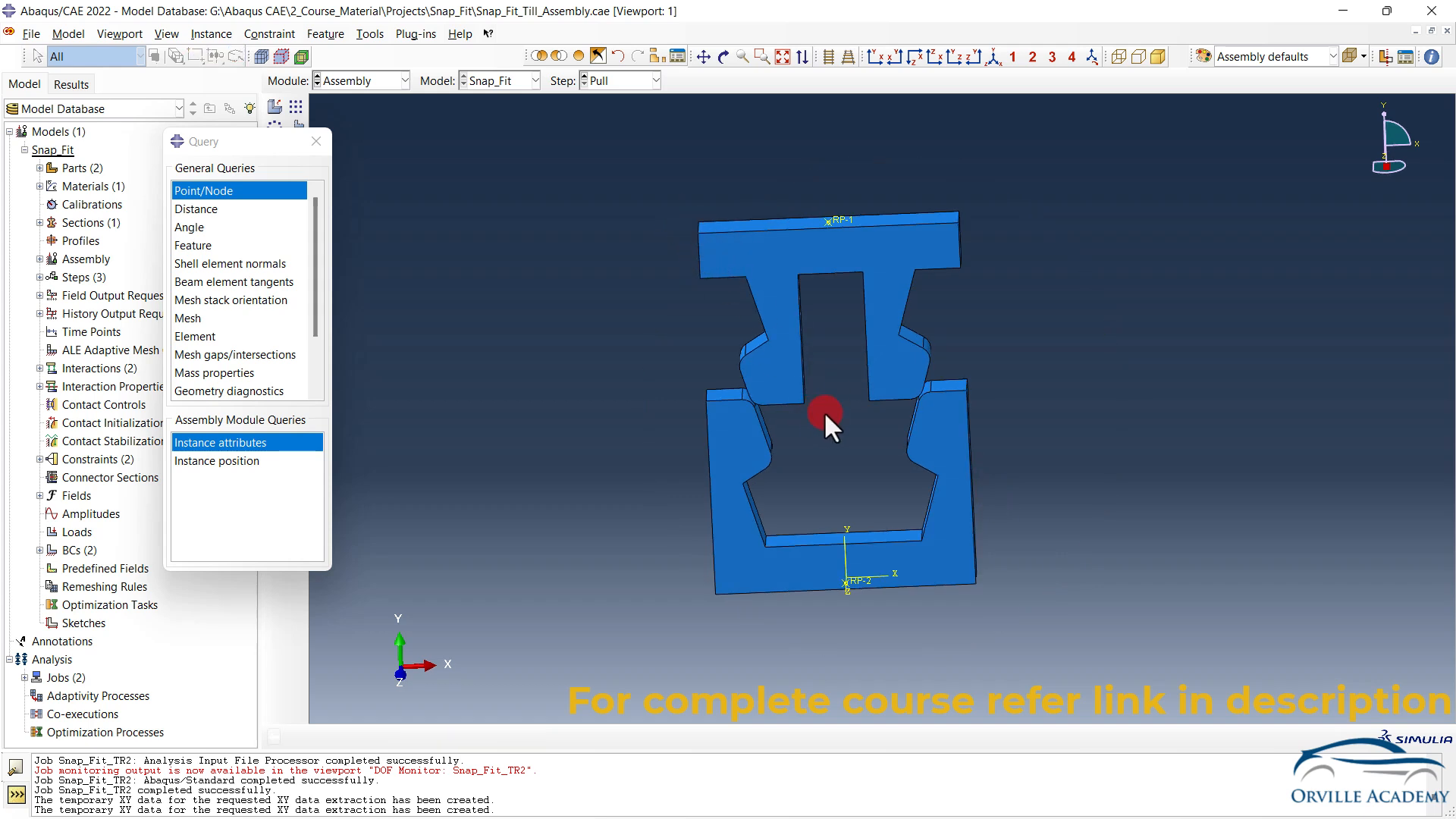
left_click_drag(823, 414, 808, 348, "ctrl+alt")
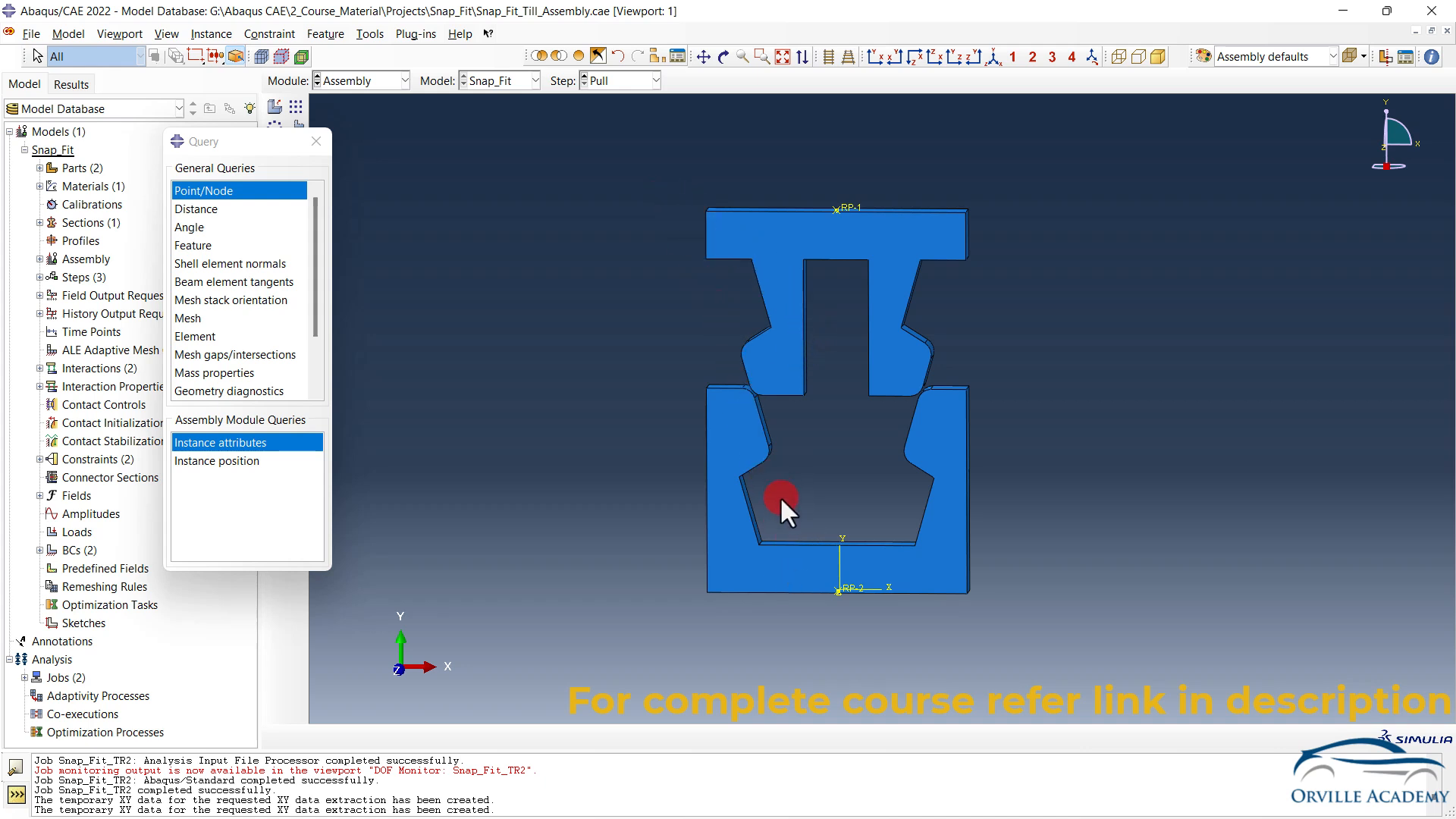
left_click_drag(779, 496, 942, 298, "ctrl+alt")
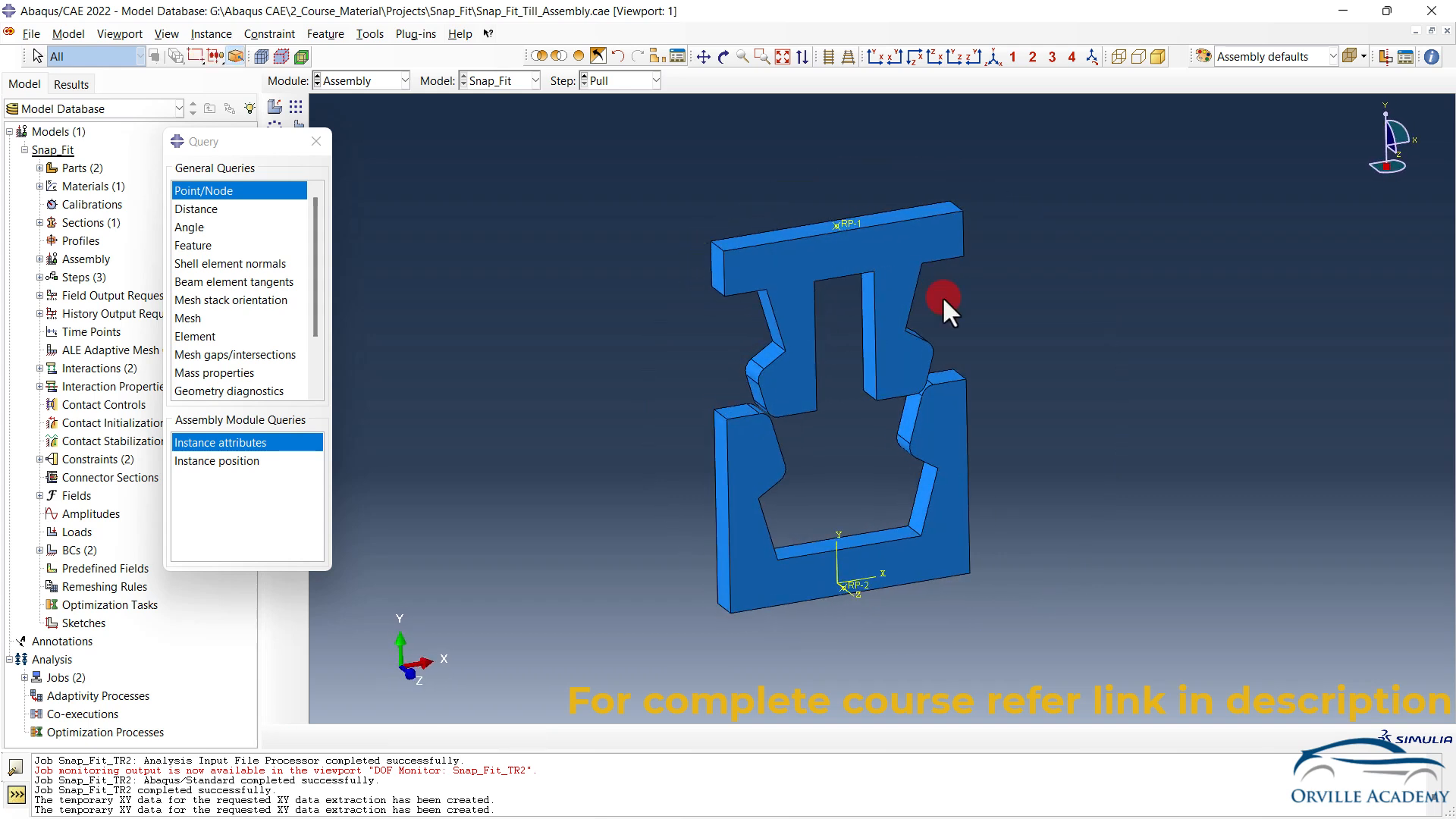
left_click(315, 142)
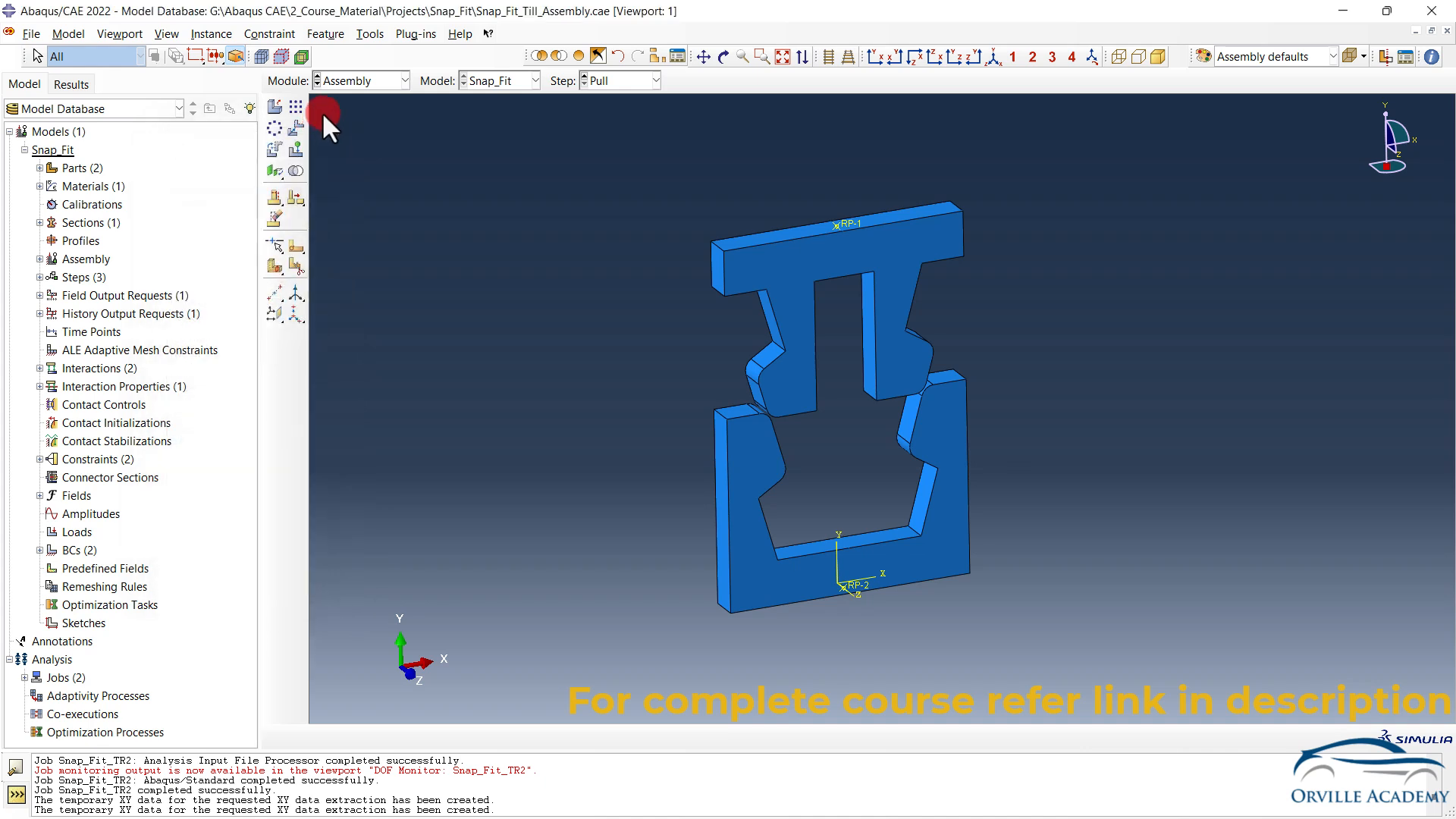
Switch to the Interaction module and open the LH_Contact surface-to-surface interaction from the Initial step for editing
left_click(343, 80)
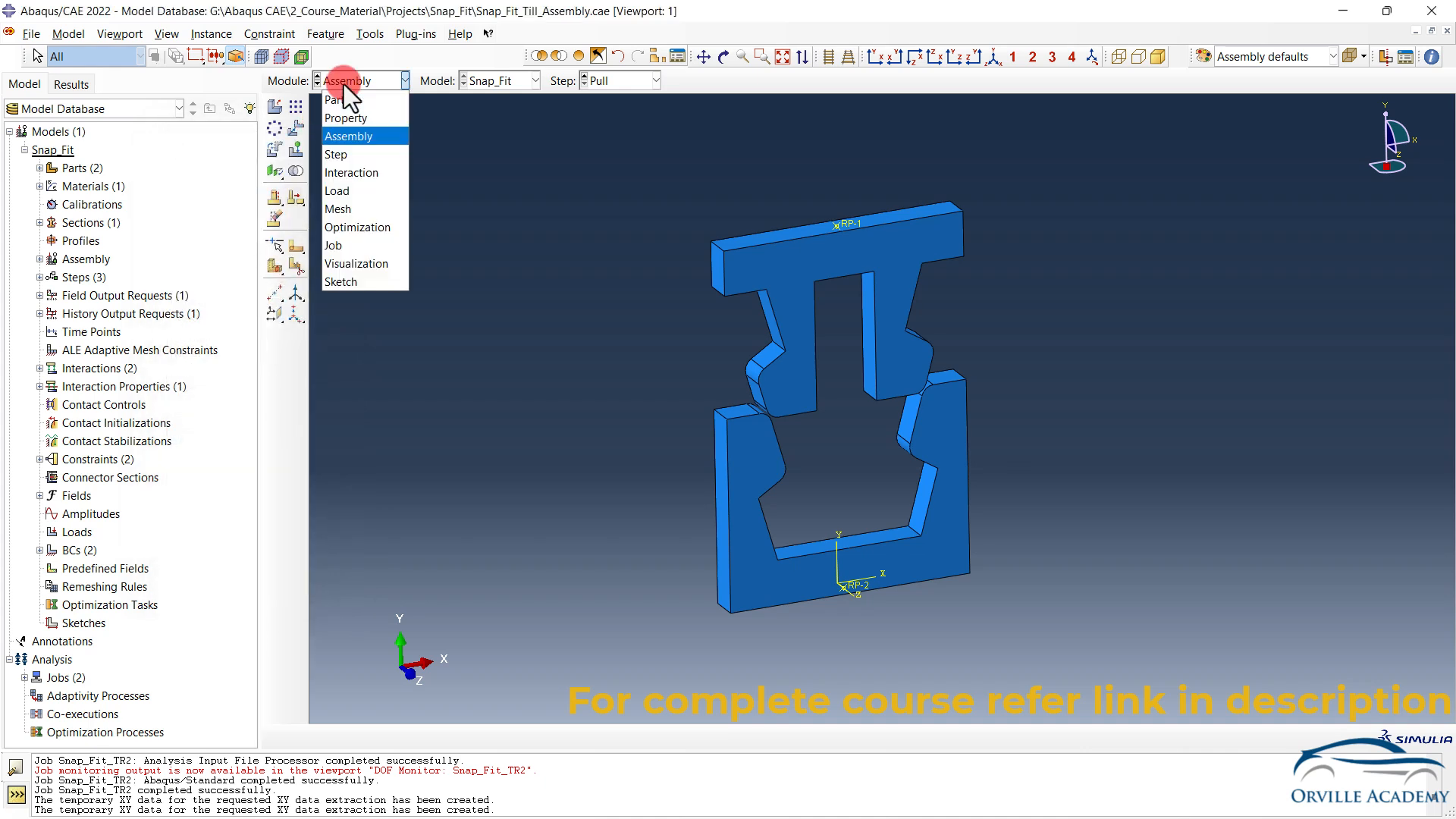
left_click(347, 172)
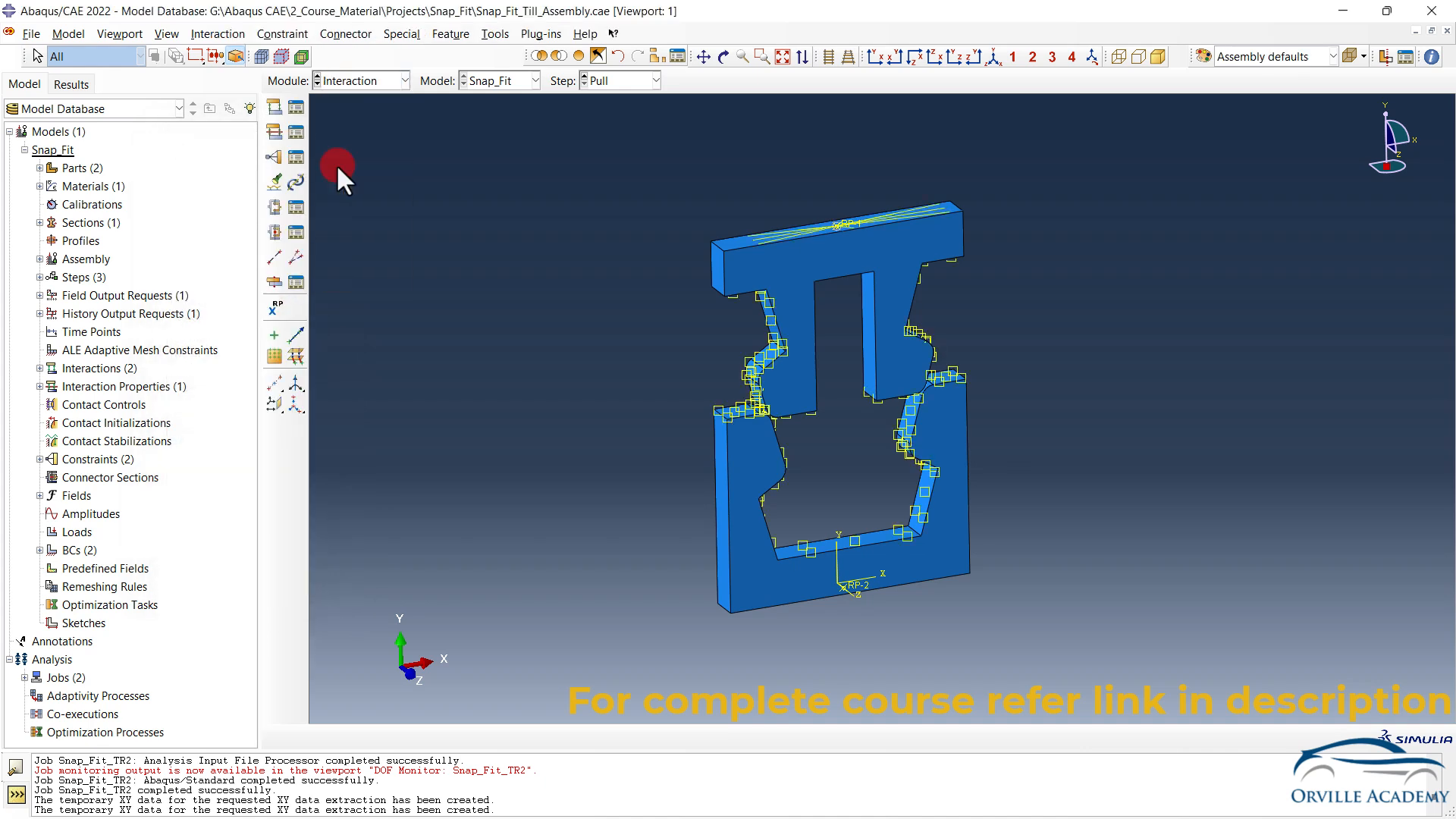
left_click(297, 107)
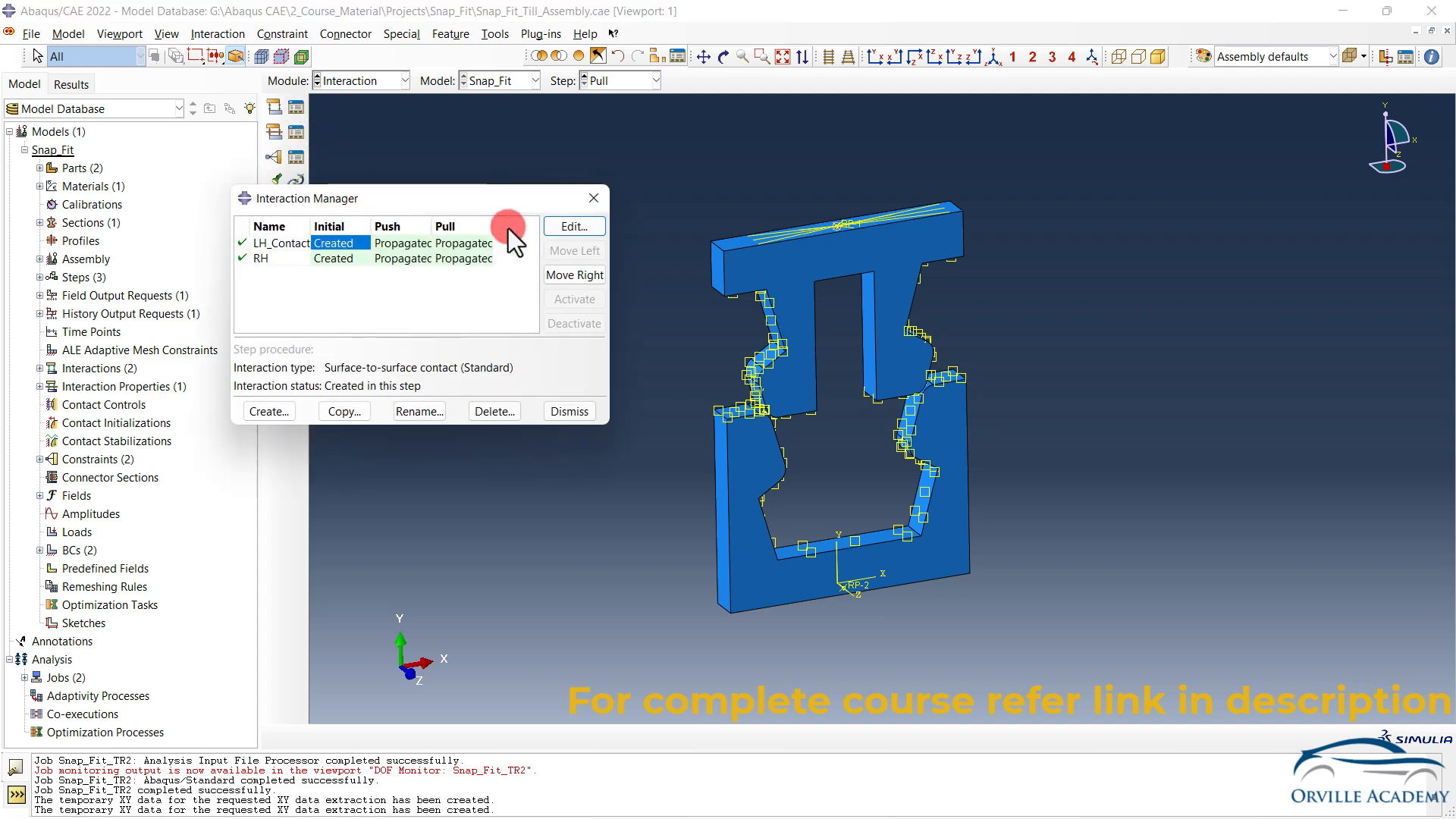
left_click(558, 226)
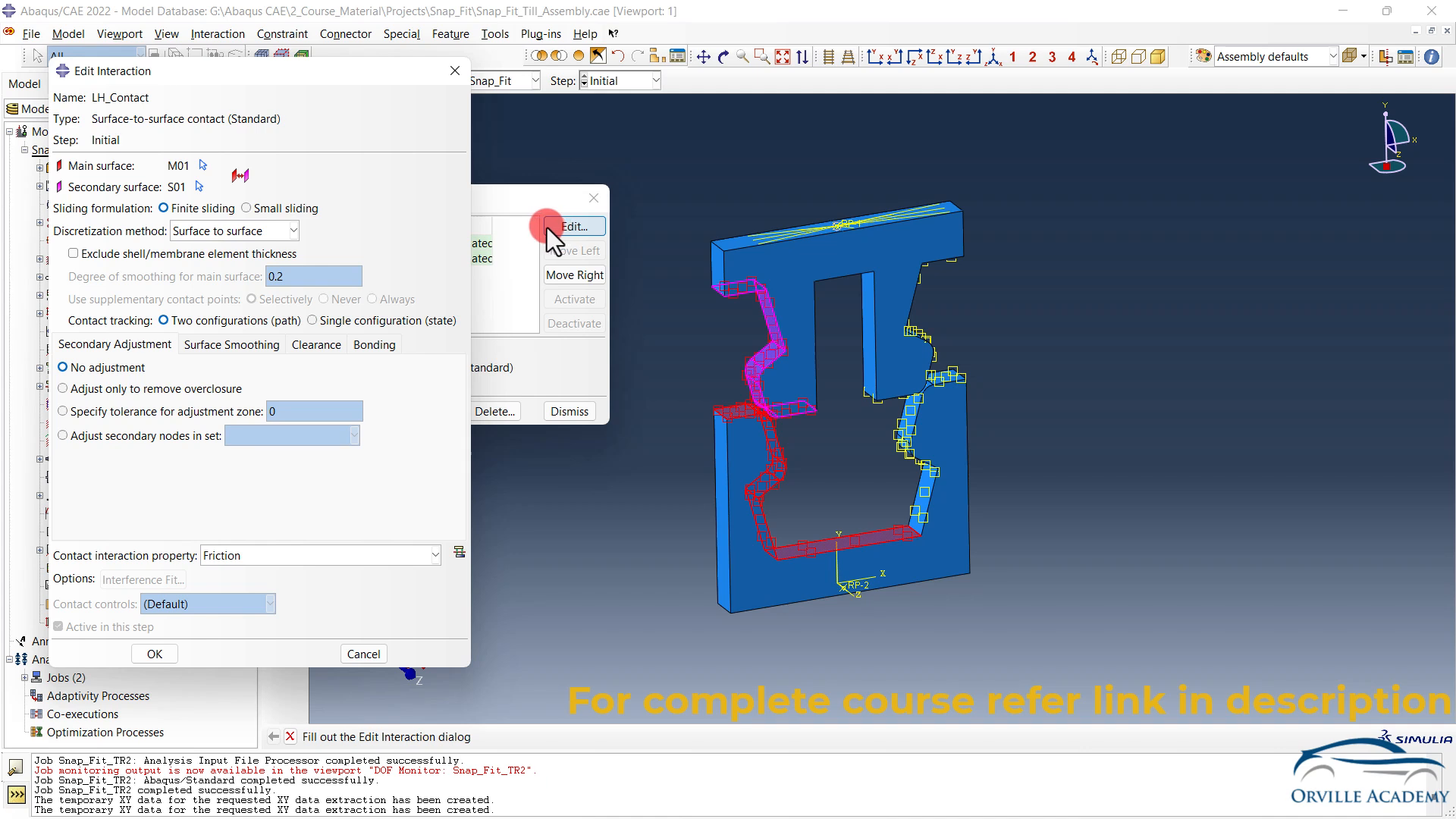